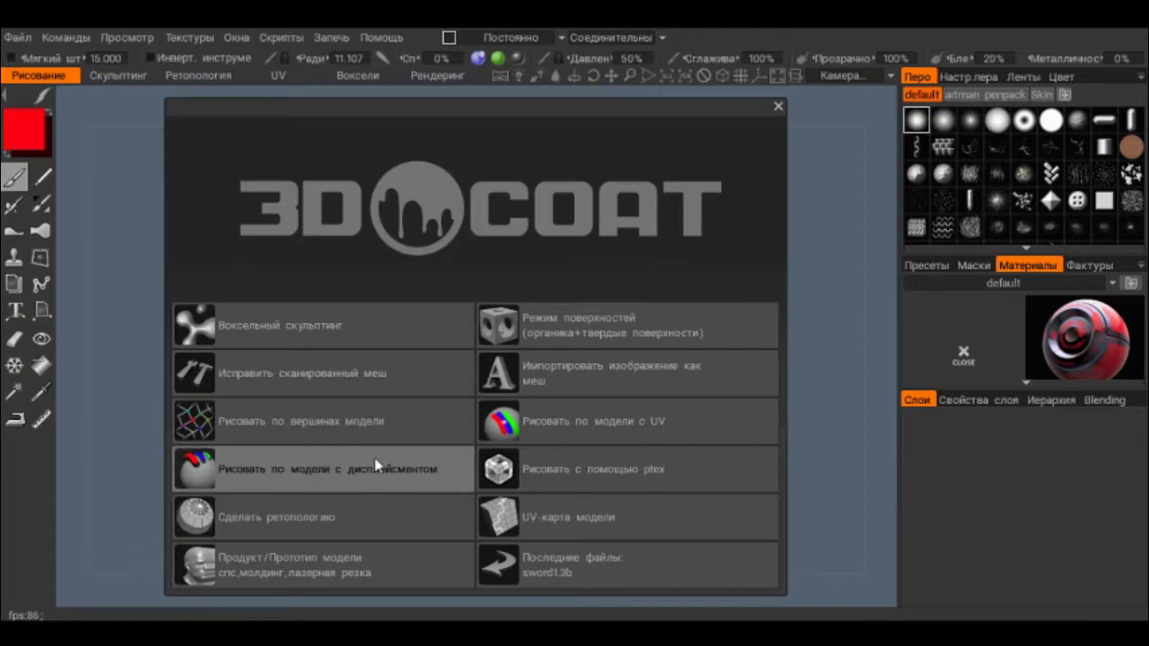
Step: Start a Voxel Sculpting scene from the cube primitive and view it from above
click(331, 338)
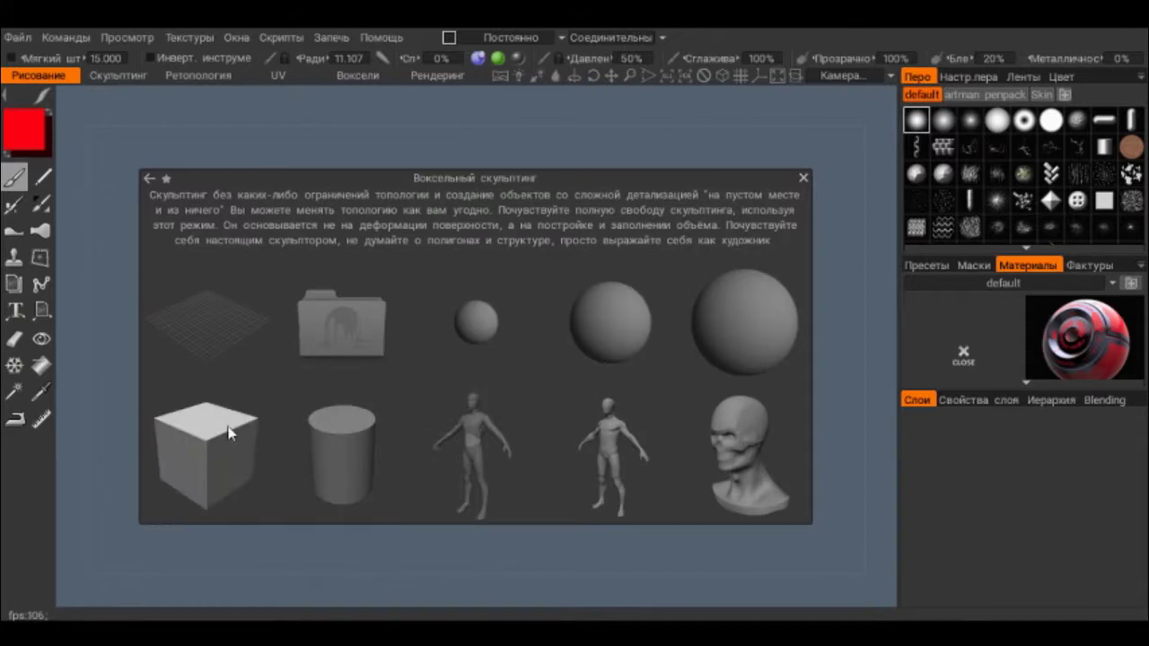
mouse_move(206, 455)
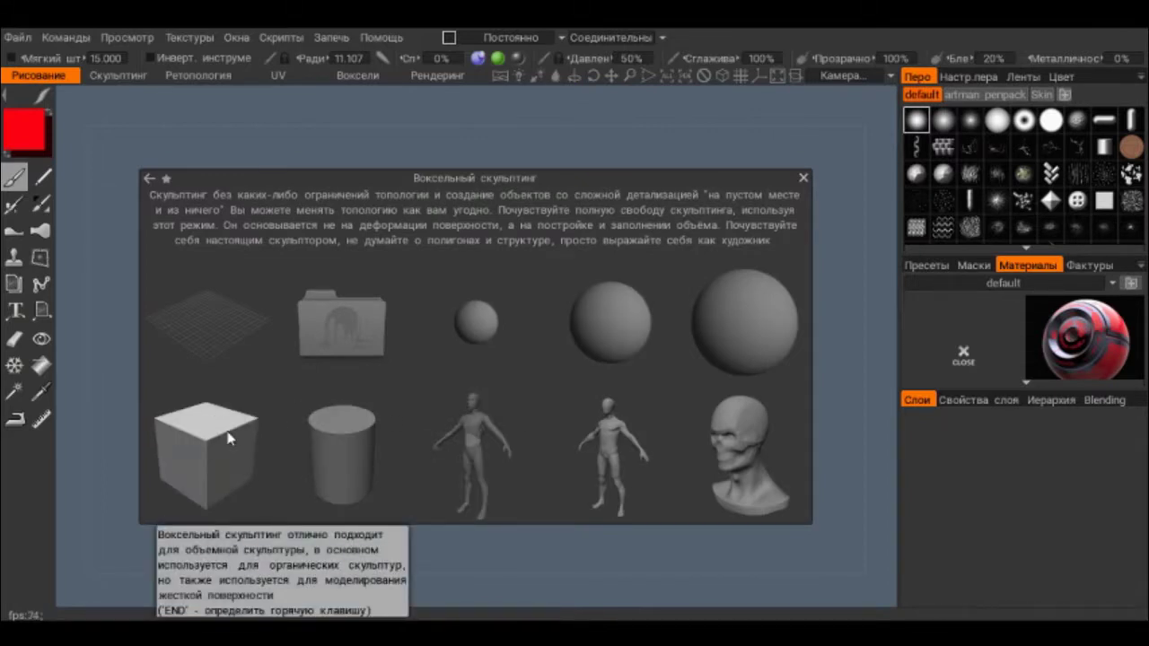
click(228, 437)
shift+drag(653, 199, 778, 361)
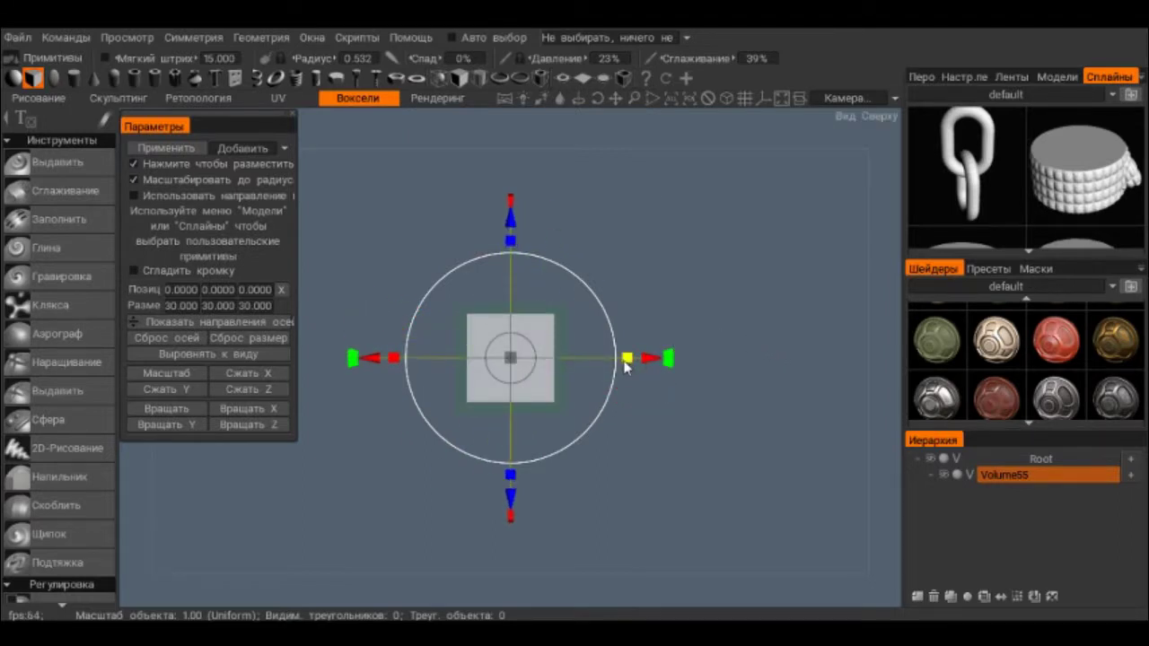
Step: Scale the cube into a long flat bar of about 215.85 × 9.25 × 24.82
mouse_move(627, 367)
mouse_down()
mouse_move(759, 352)
mouse_move(635, 179)
mouse_up()
drag(512, 241, 512, 314)
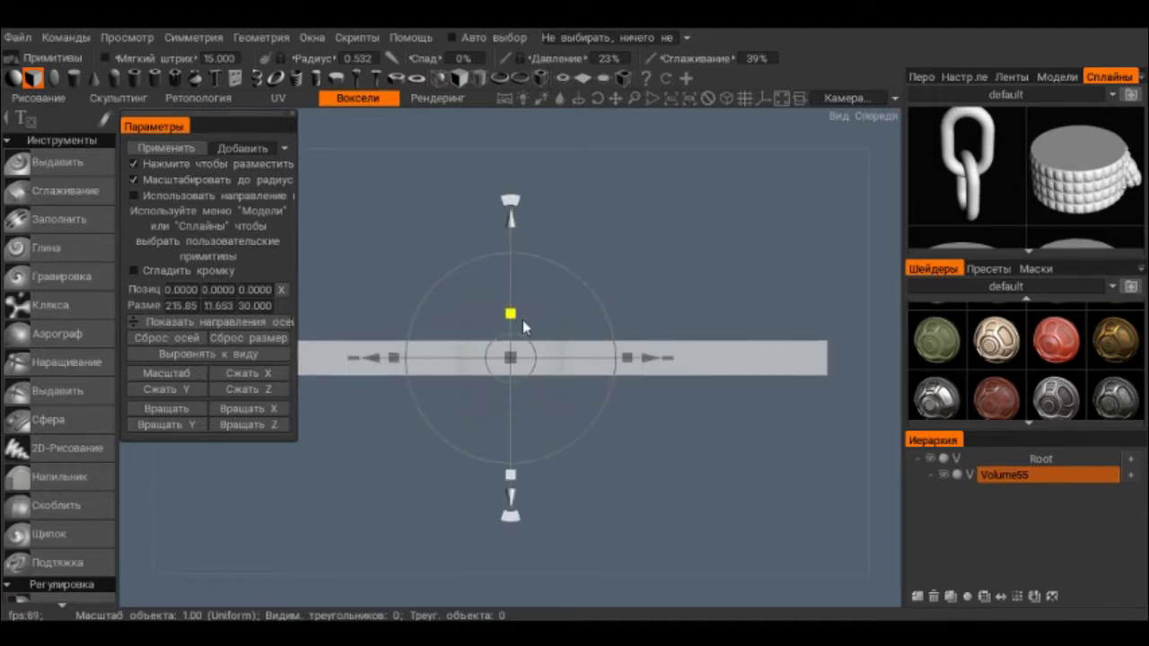
drag(558, 283, 711, 427)
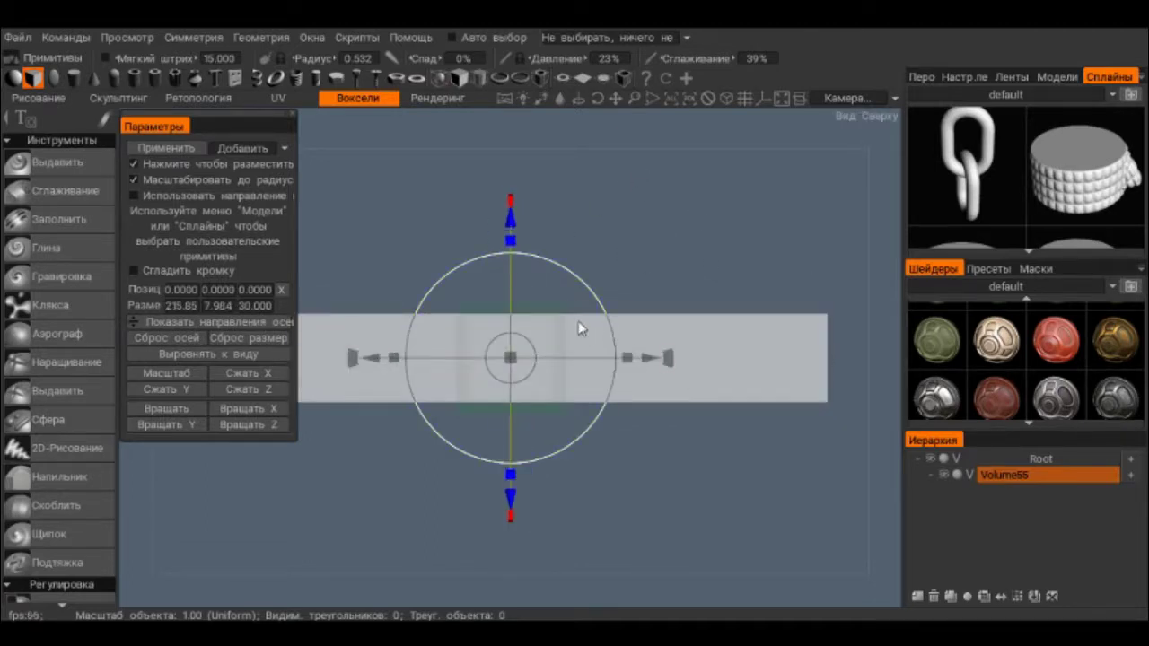
drag(509, 243, 521, 263)
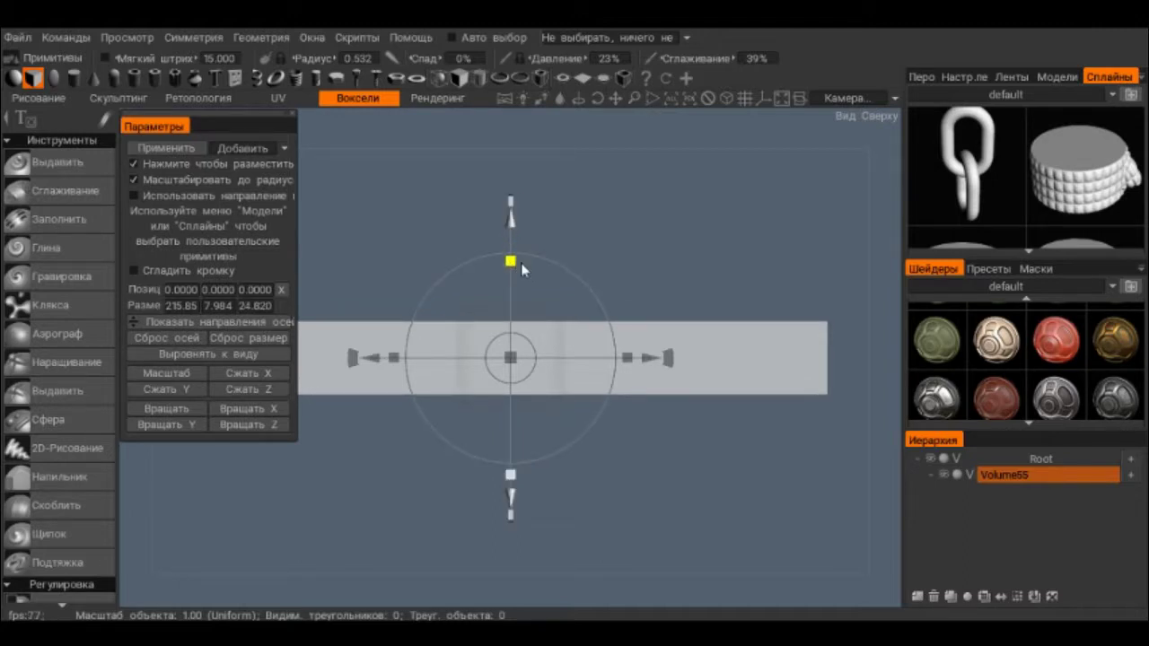
middle_drag(615, 259, 730, 326)
scroll(709, 301, down, 2)
mouse_move(688, 274)
middle_down()
mouse_move(639, 254)
mouse_move(684, 257)
middle_up()
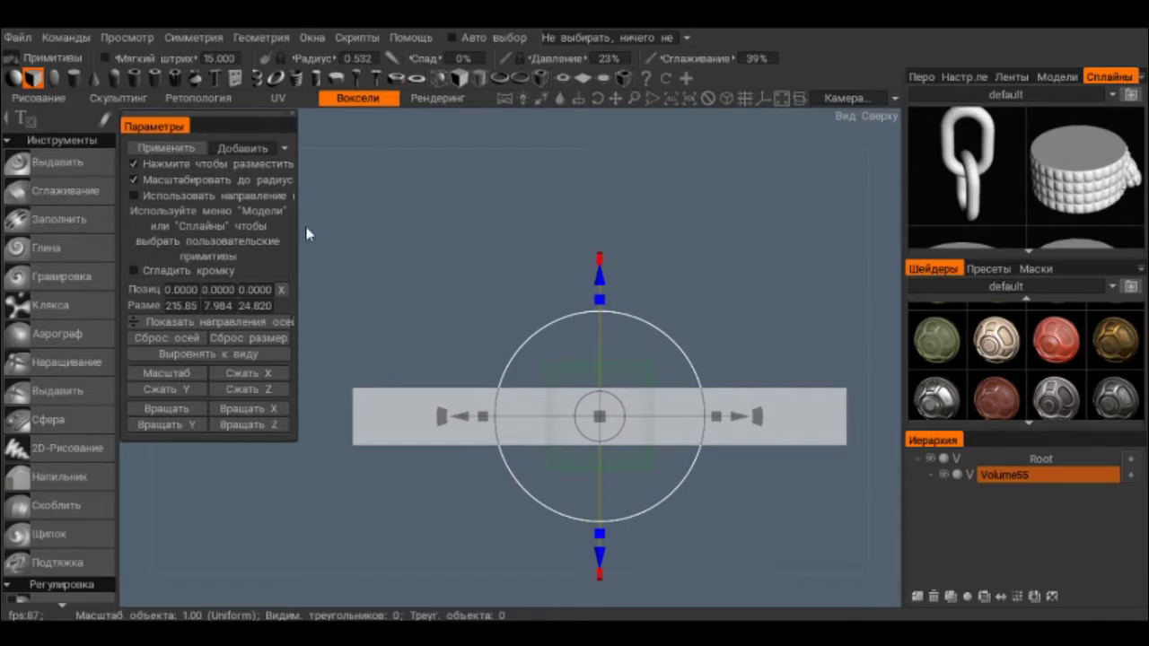
drag(701, 180, 698, 245)
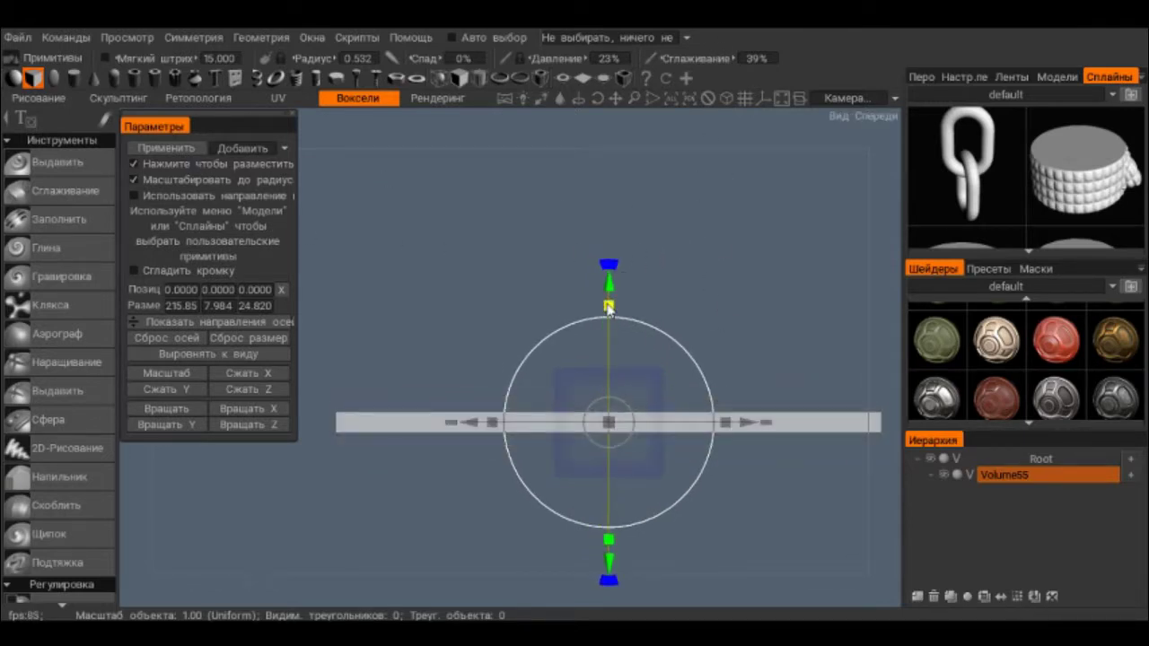
drag(609, 307, 609, 285)
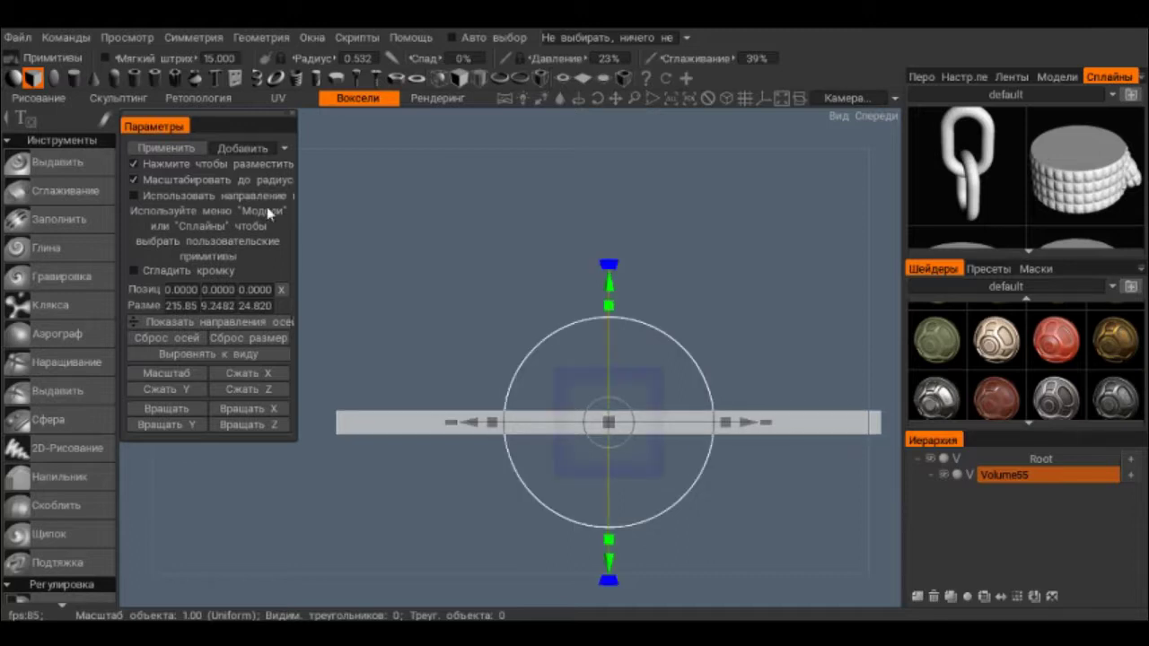
Step: Apply the bar to the scene and give it the red shader
click(166, 147)
drag(365, 204, 321, 295)
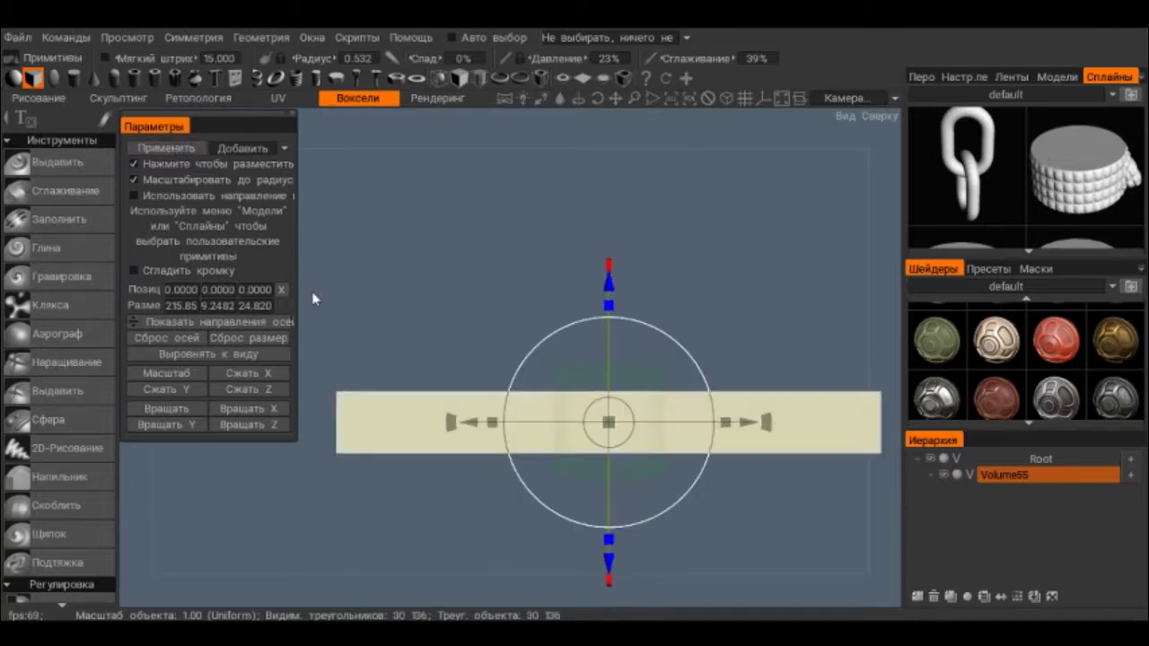
scroll(1005, 359, down, 1)
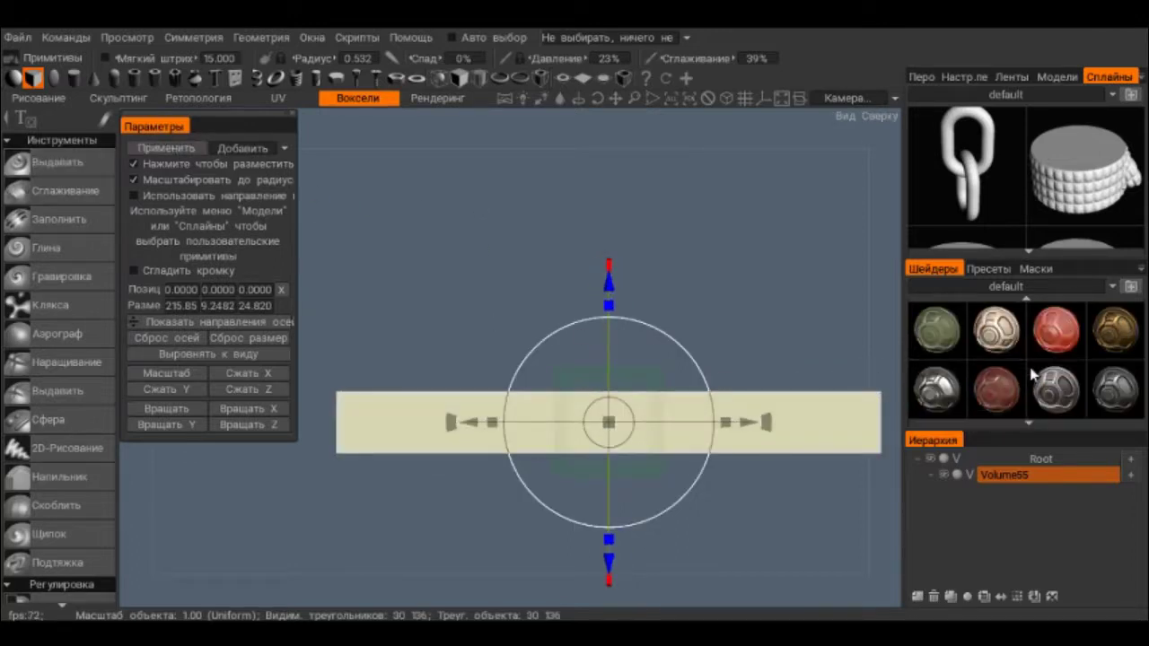
click(1052, 336)
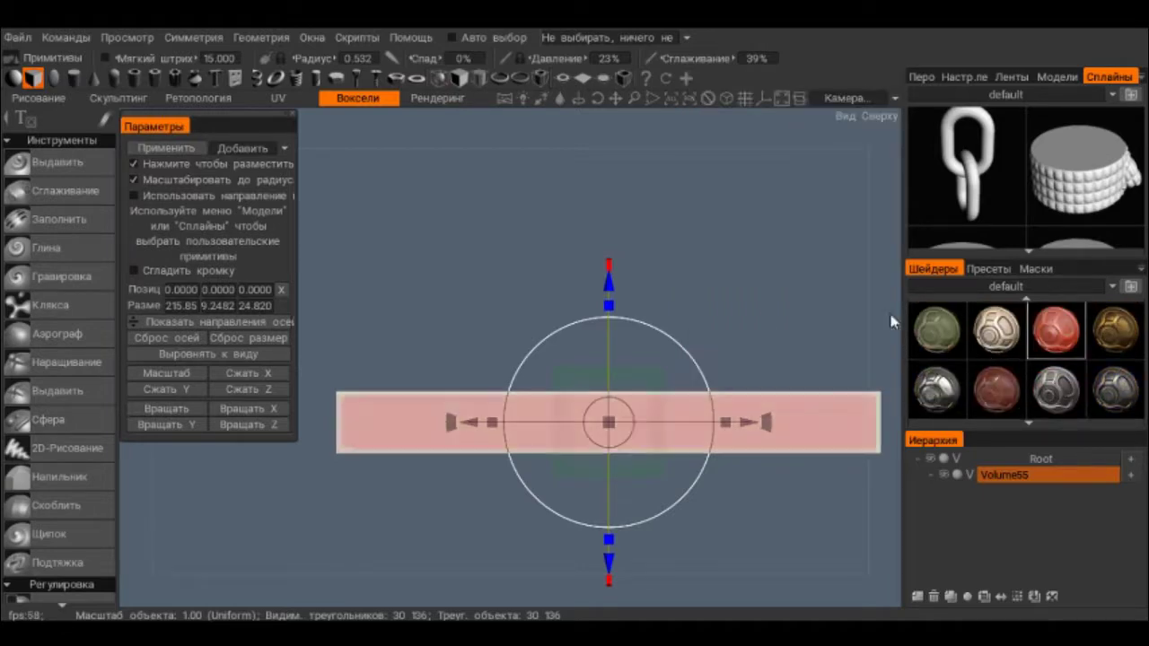
mouse_move(759, 224)
middle_down()
mouse_move(777, 341)
mouse_move(518, 236)
middle_up()
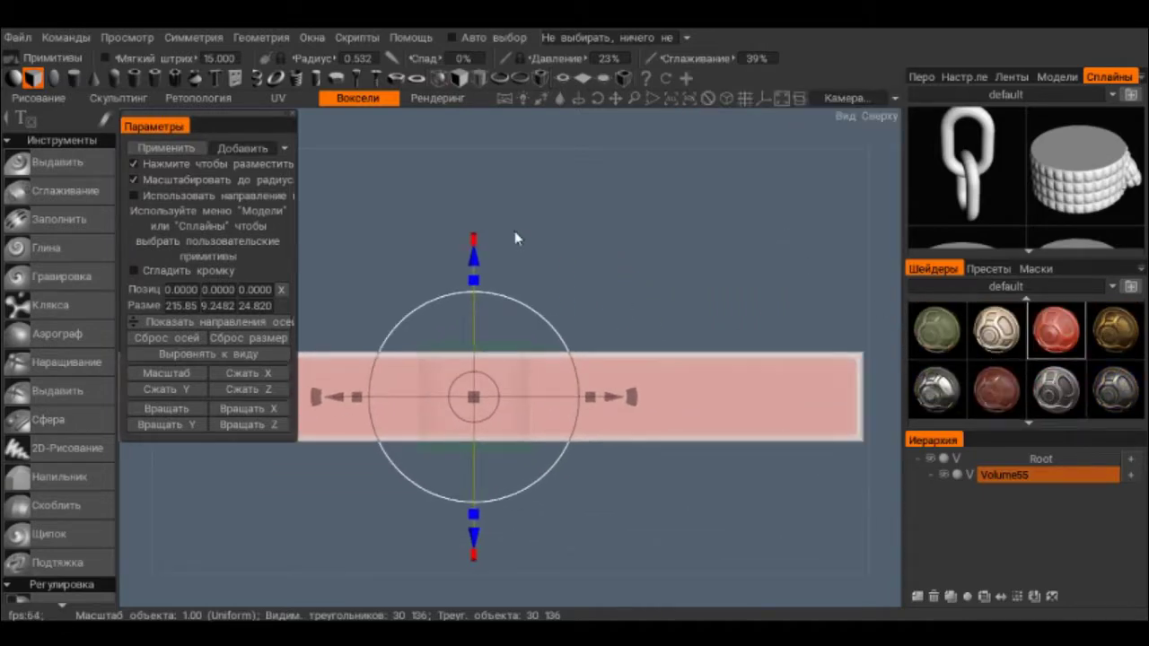
Step: Select the Cut Off (Отрезать) tool with the slab orbited upright
click(62, 176)
mouse_move(428, 210)
mouse_down()
mouse_move(383, 182)
mouse_move(380, 143)
mouse_move(208, 106)
mouse_move(222, 58)
mouse_up()
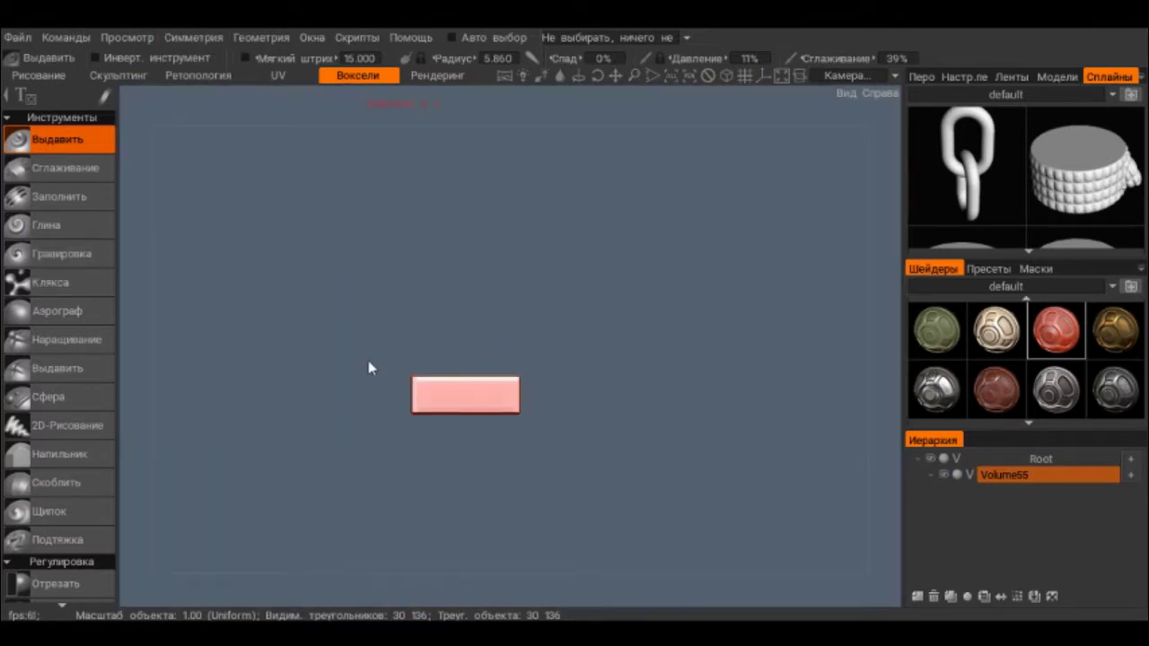
scroll(94, 363, down, 5)
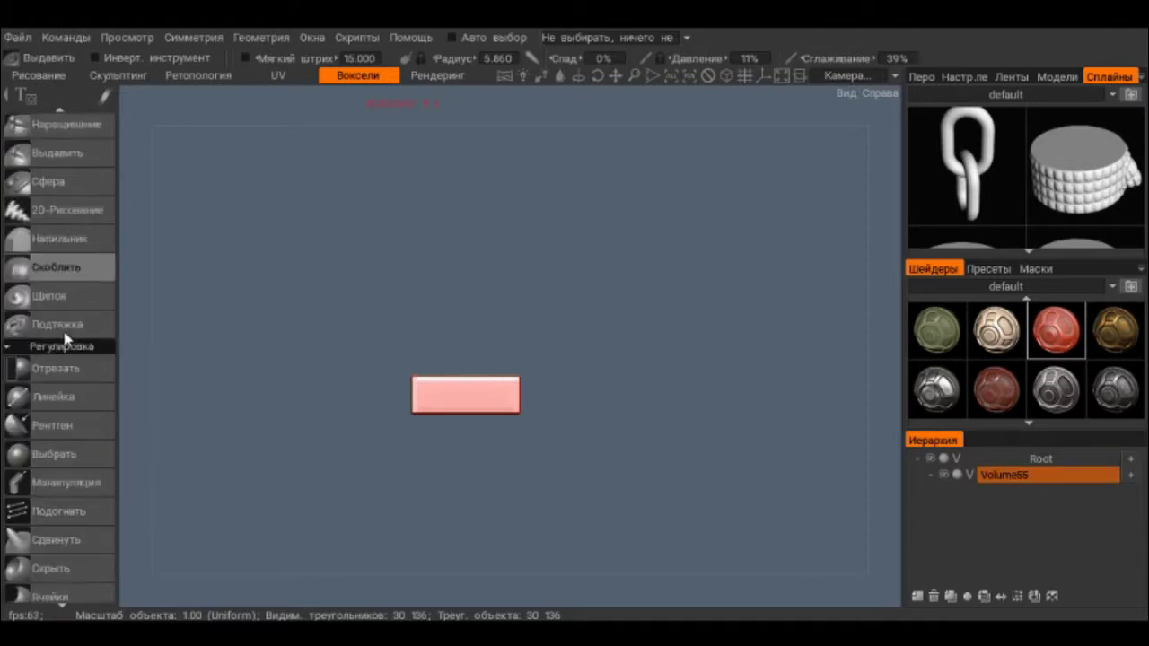
scroll(65, 338, down, 5)
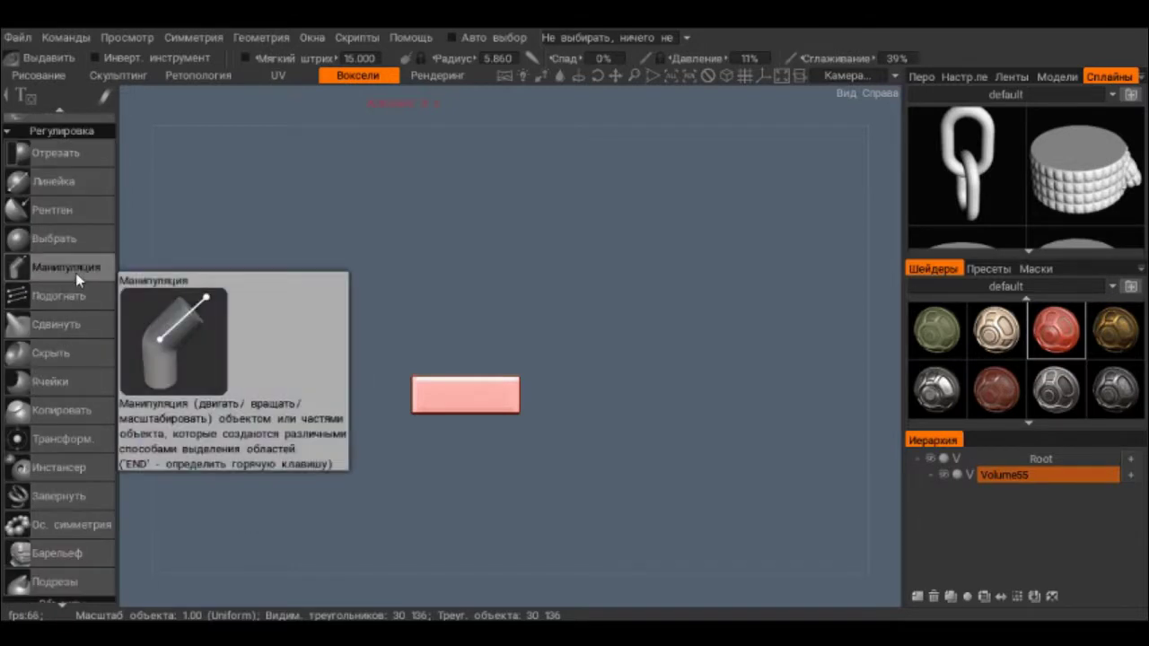
click(79, 157)
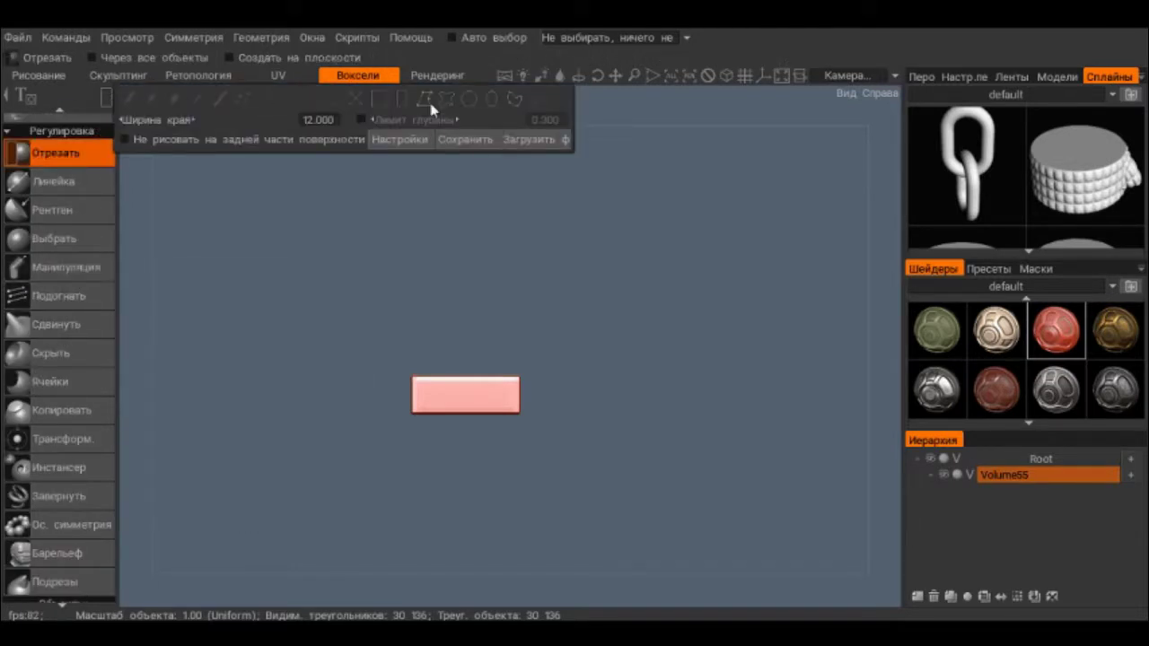
Step: Enable symmetry mirrored across the Y and Z axes
key(s)
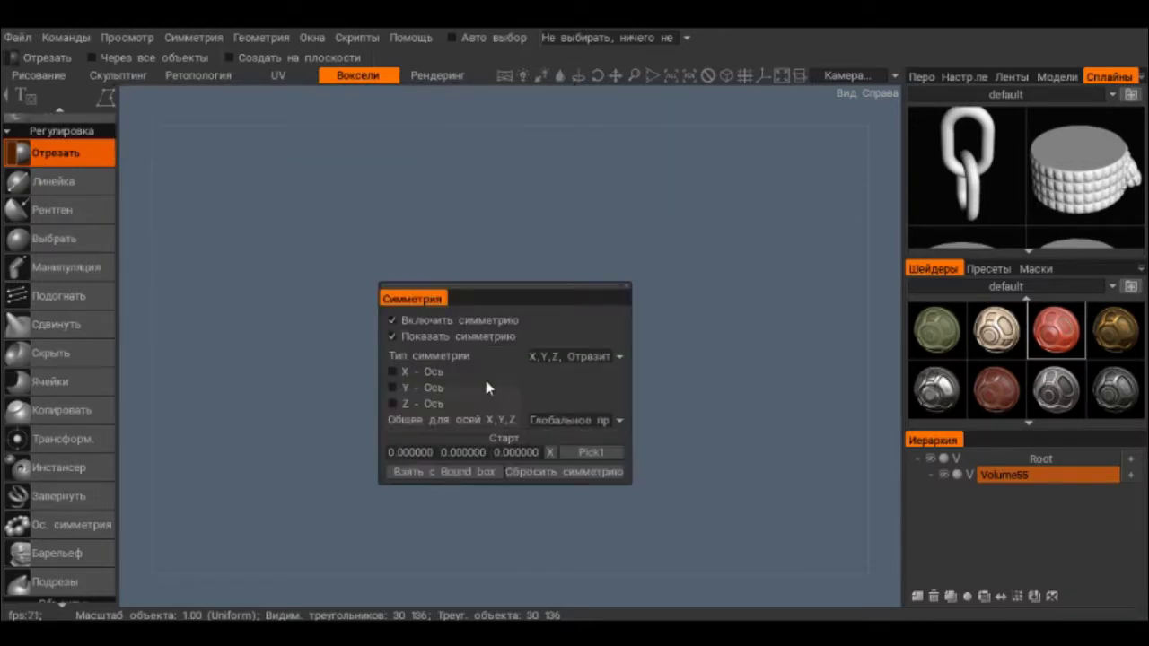
click(394, 372)
drag(455, 299, 828, 308)
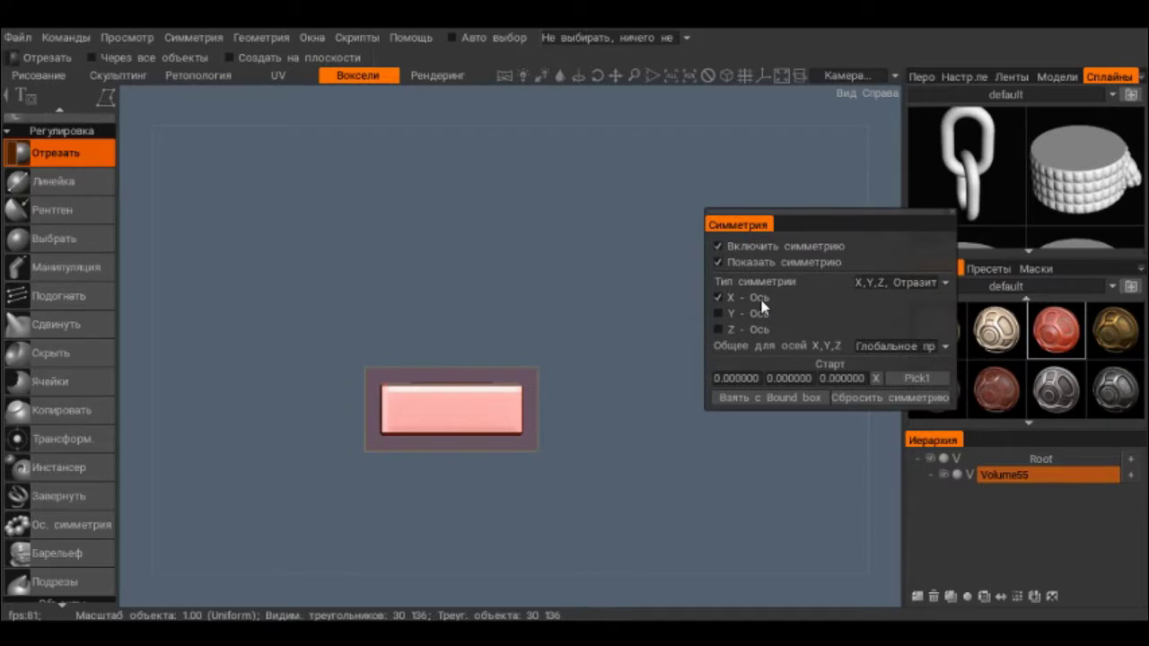
click(739, 330)
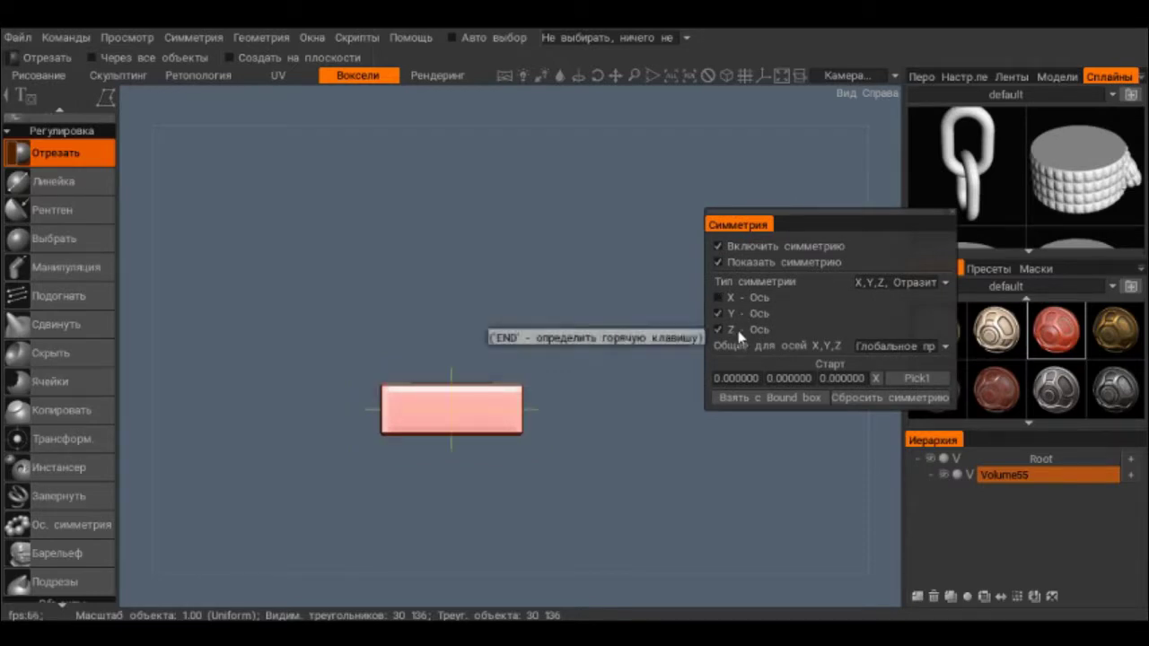
key(Escape)
scroll(549, 426, up, 2)
mouse_move(549, 425)
mouse_down()
mouse_move(534, 297)
mouse_move(410, 350)
mouse_up()
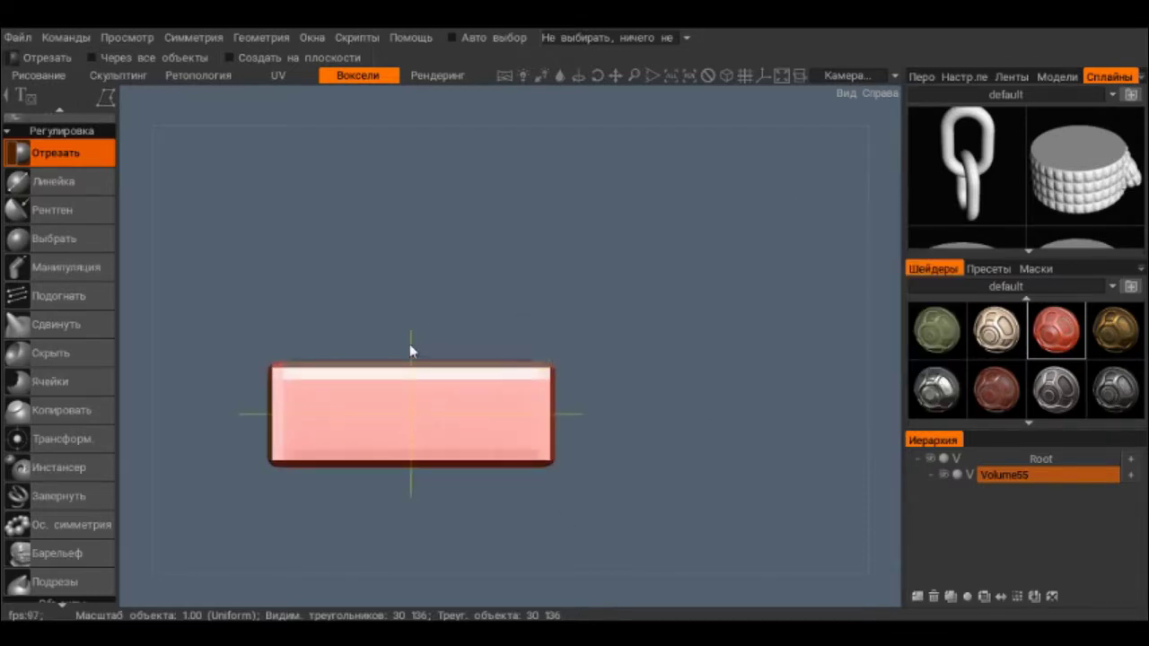
Step: Bevel the slab's long top edges with a polygon cut
click(588, 409)
click(588, 317)
double_click(419, 359)
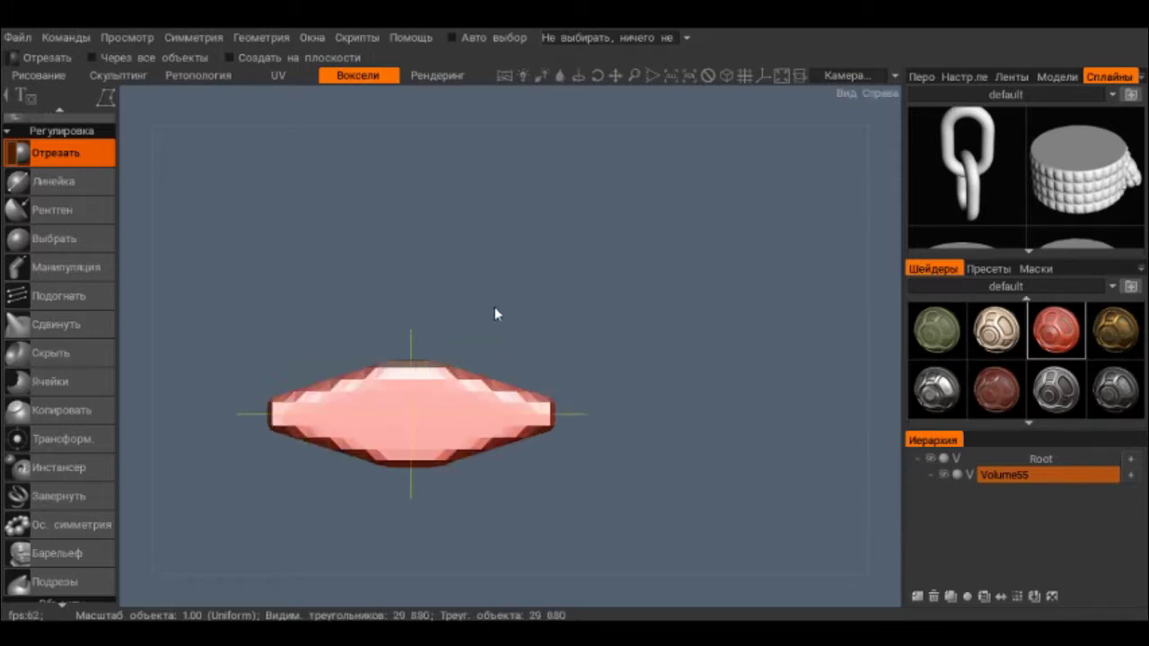
Step: Slice the bar's end off at an angle
scroll(493, 314, up, 5)
mouse_move(685, 403)
mouse_down()
mouse_move(764, 461)
mouse_move(375, 329)
mouse_move(443, 175)
mouse_move(569, 233)
mouse_move(512, 182)
mouse_move(551, 286)
mouse_move(556, 243)
mouse_move(683, 459)
mouse_move(410, 371)
mouse_up()
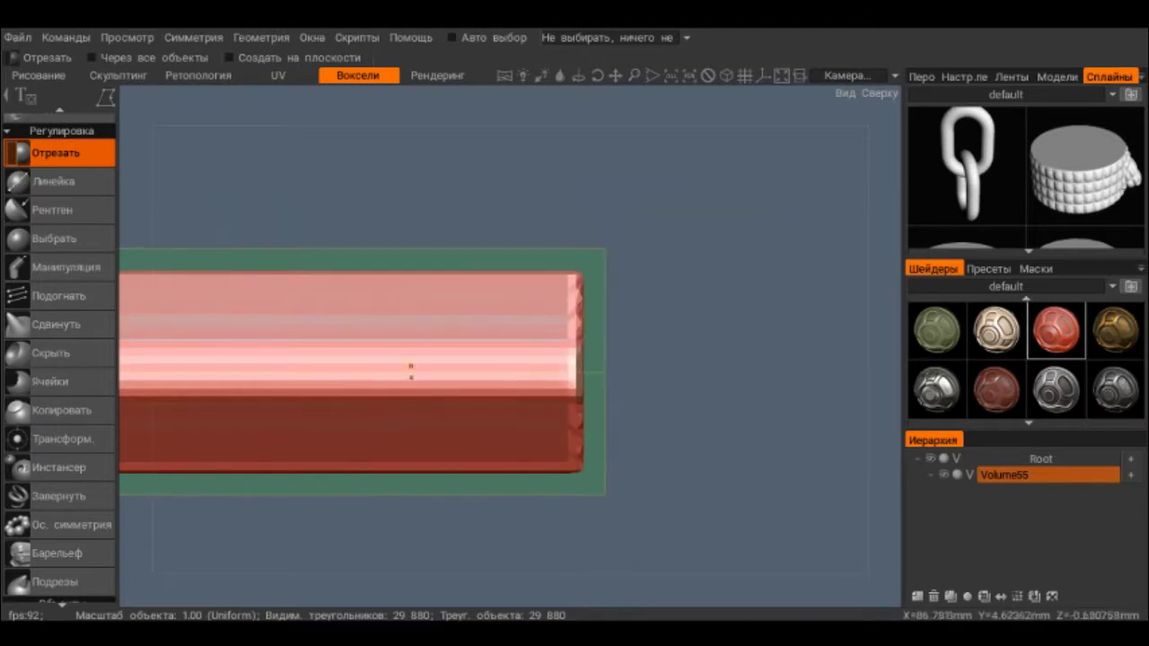
click(397, 269)
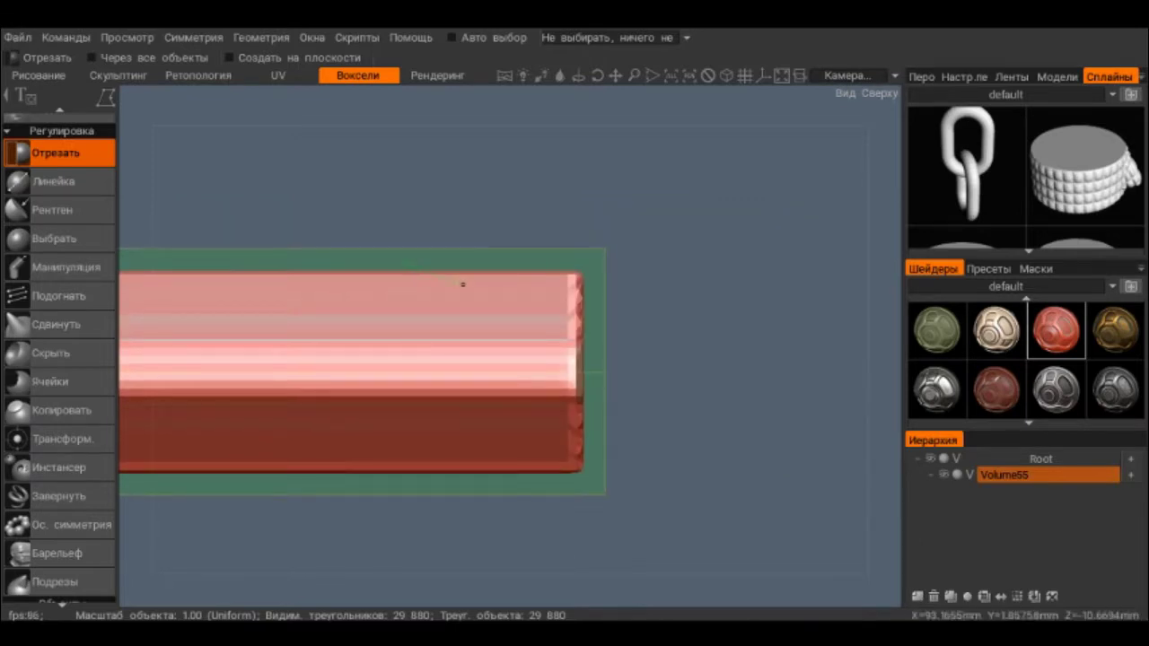
click(657, 385)
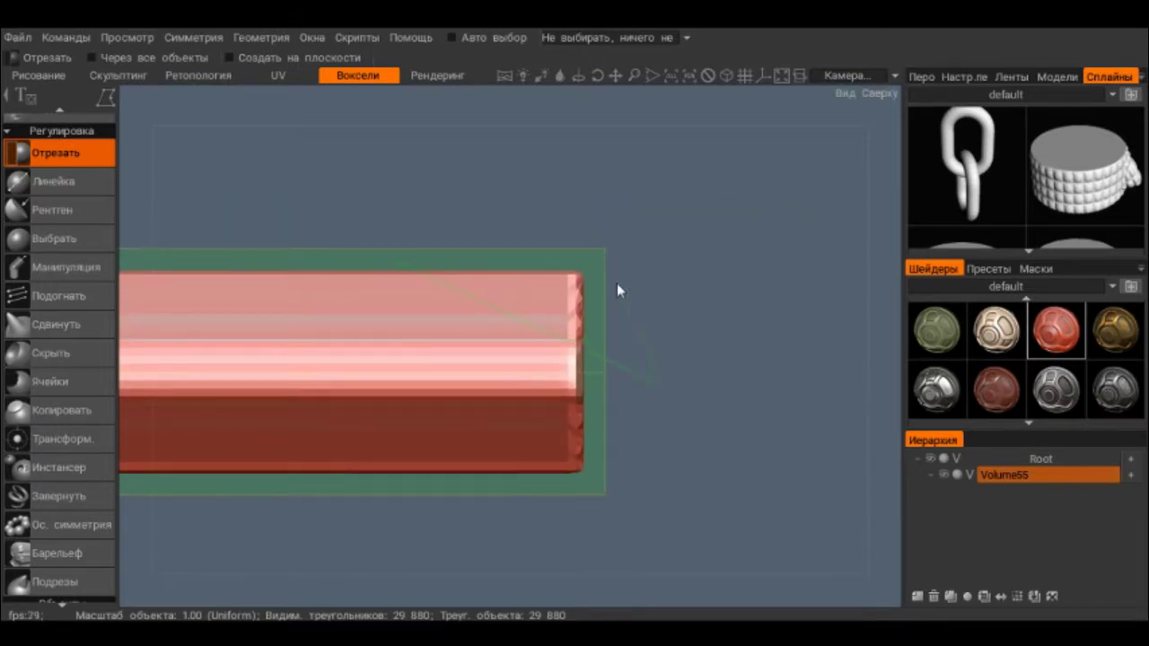
click(395, 265)
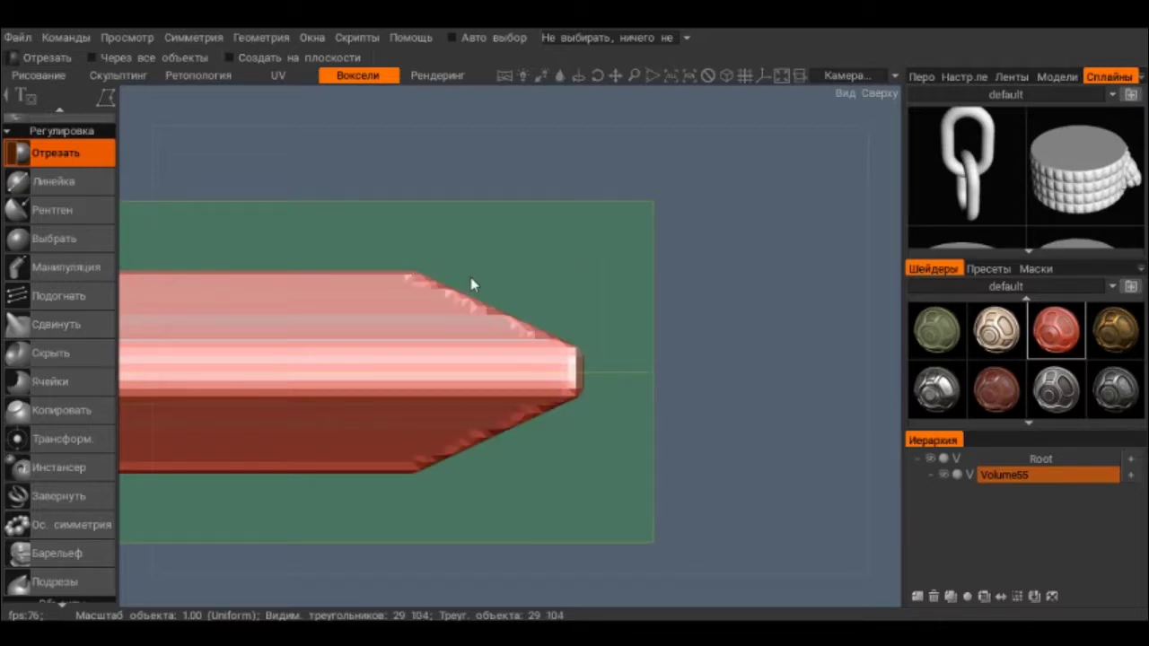
Step: Angle off the tip with another cut to form a symmetric pointed blade tip
mouse_move(428, 175)
middle_down()
mouse_move(479, 356)
mouse_move(487, 206)
middle_up()
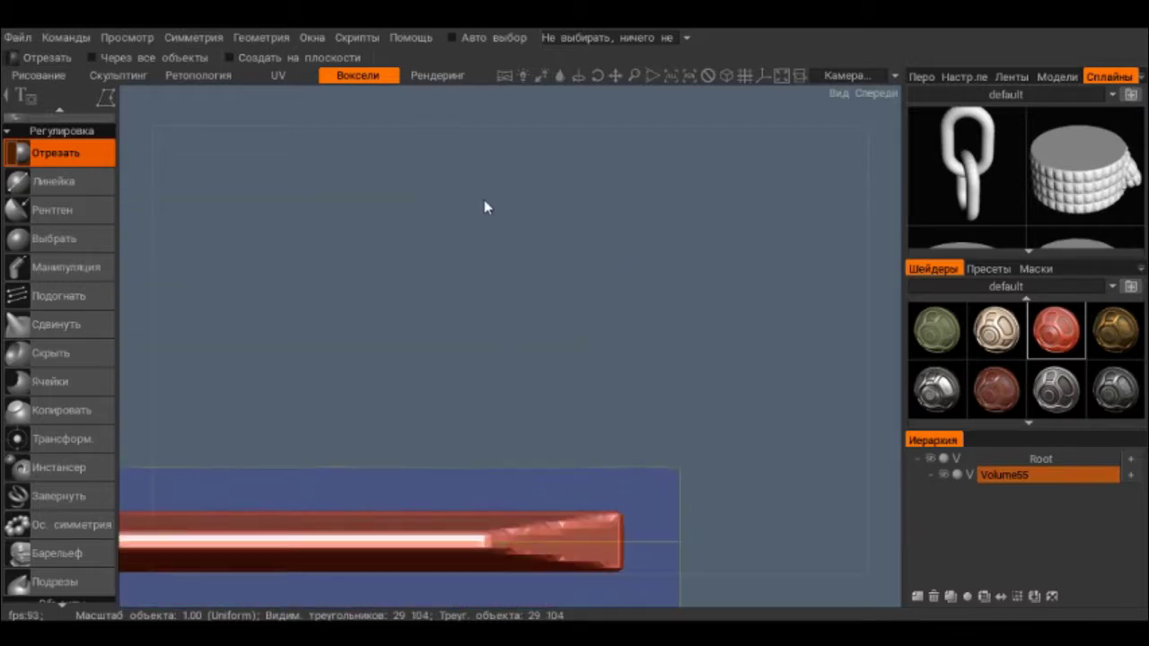
mouse_move(509, 393)
middle_down()
mouse_move(452, 290)
mouse_move(437, 429)
middle_up()
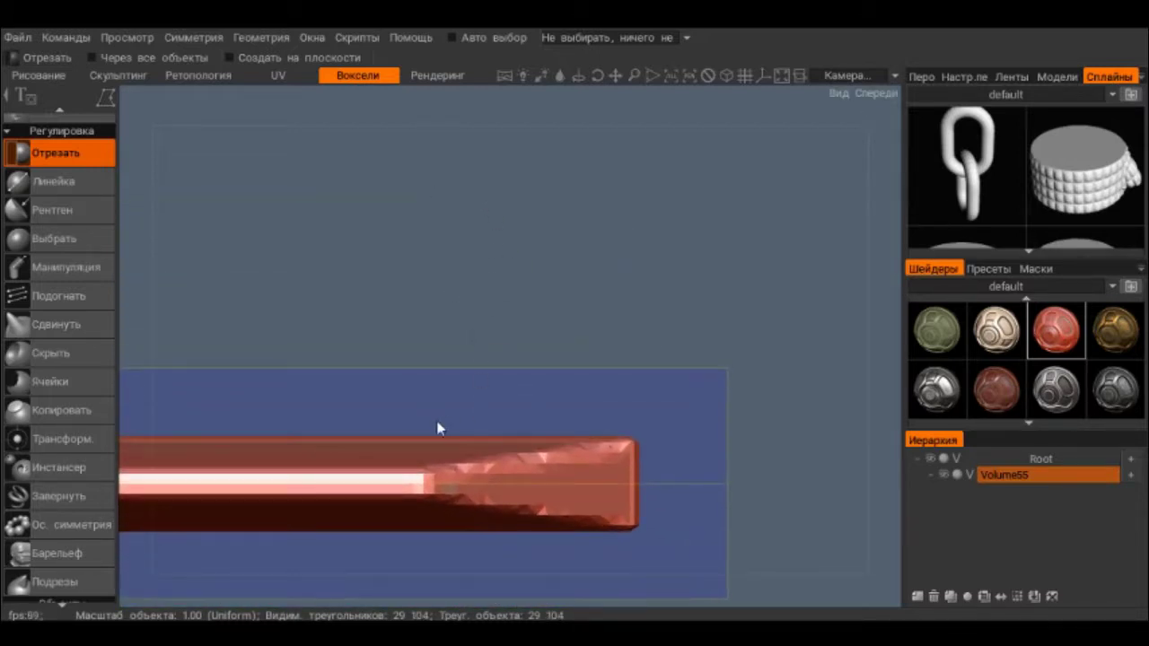
click(401, 431)
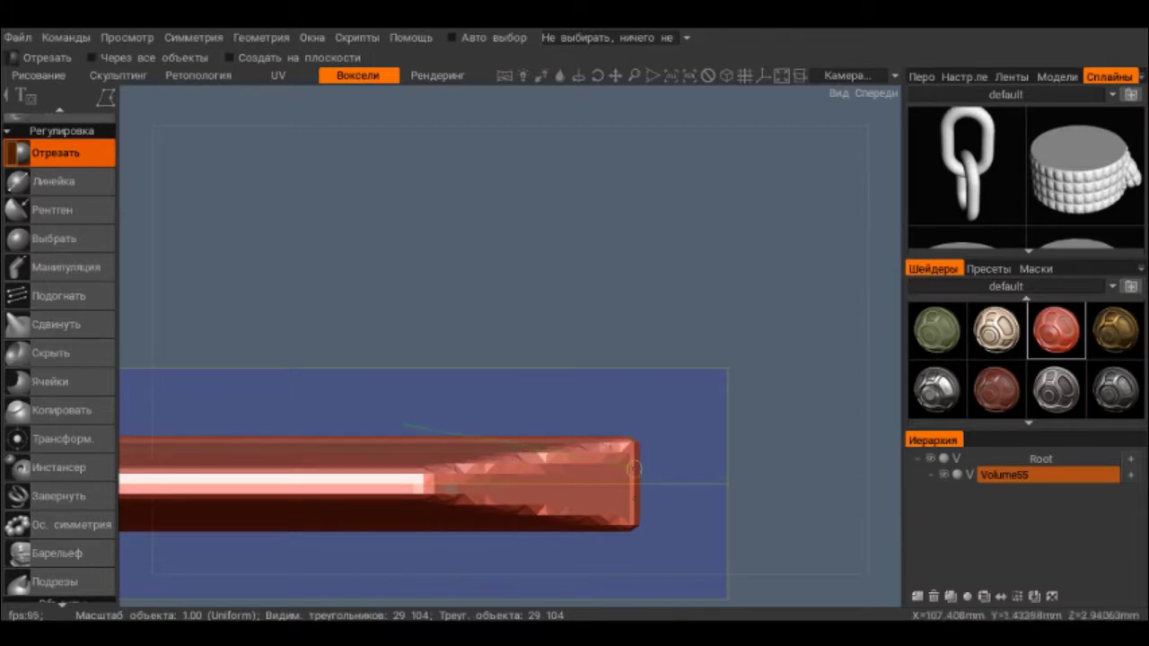
click(682, 493)
click(675, 380)
click(401, 426)
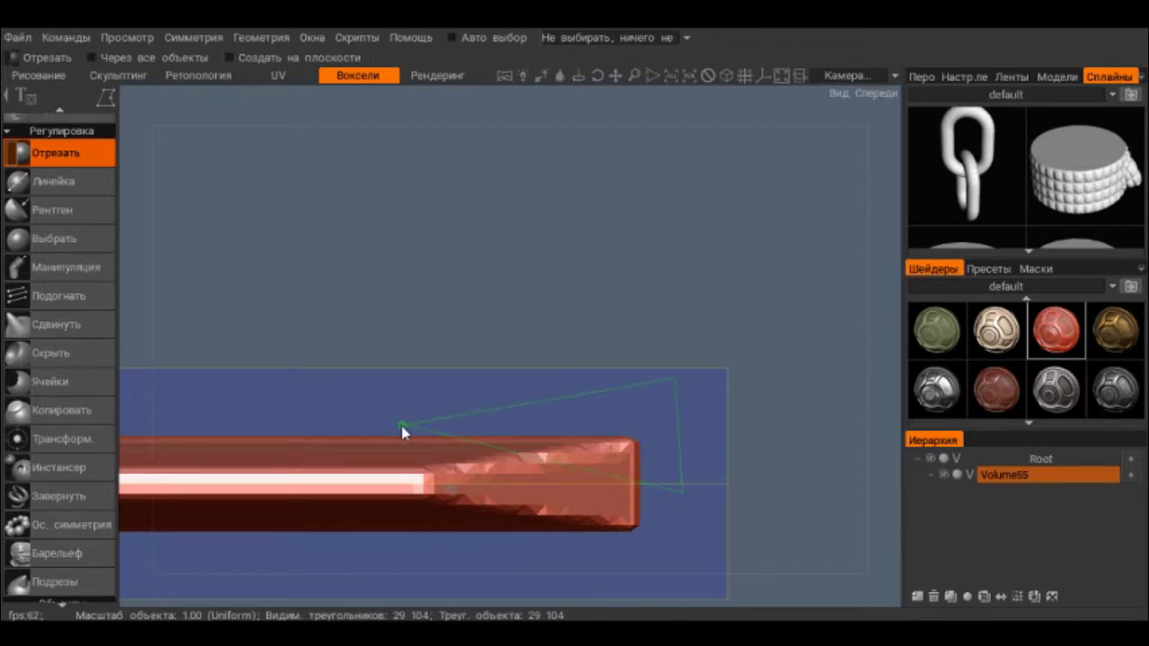
mouse_move(401, 425)
middle_down()
mouse_move(457, 424)
mouse_move(449, 287)
mouse_move(464, 518)
mouse_move(735, 267)
mouse_move(366, 222)
mouse_move(569, 264)
mouse_move(213, 269)
mouse_move(544, 333)
mouse_move(300, 328)
mouse_move(741, 356)
mouse_move(452, 321)
middle_up()
Step: Select the bar's blunt left end with the Manipulation tool and stretch it further left along X
scroll(62, 328, down, 3)
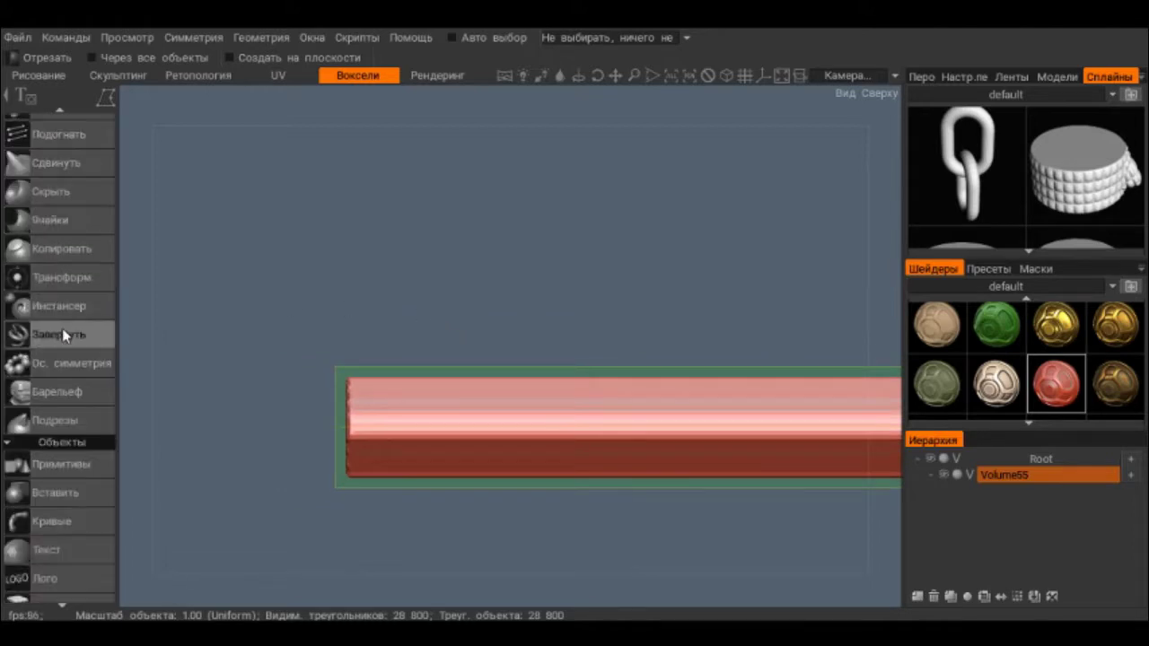
scroll(62, 328, down, 4)
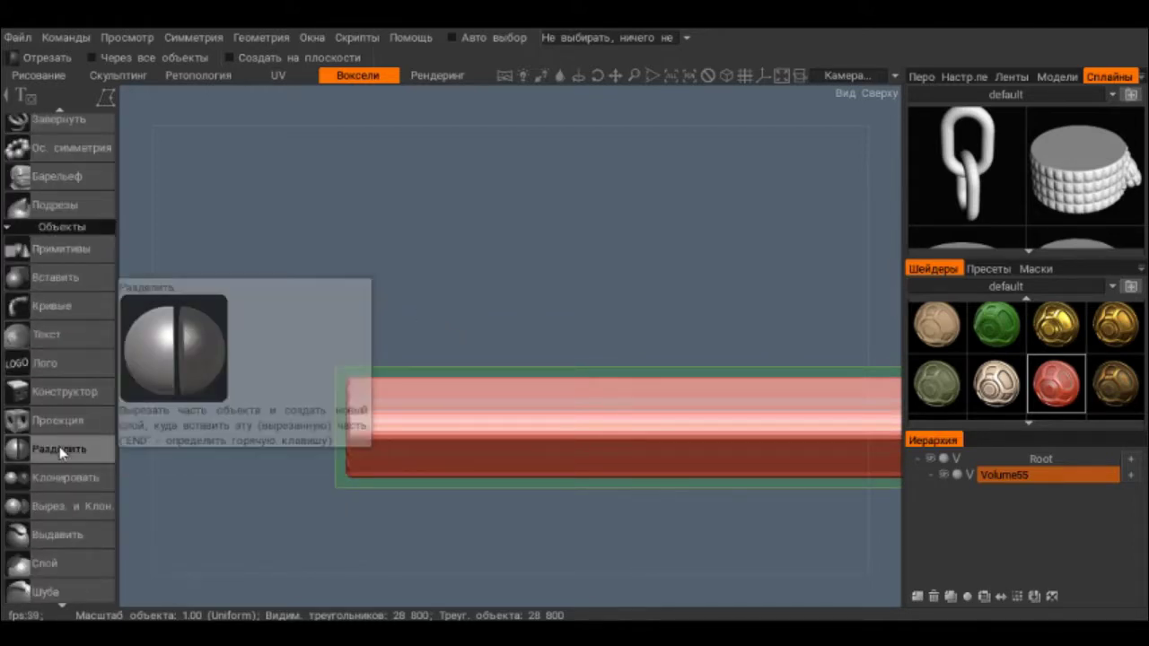
scroll(66, 446, up, 4)
scroll(52, 391, up, 2)
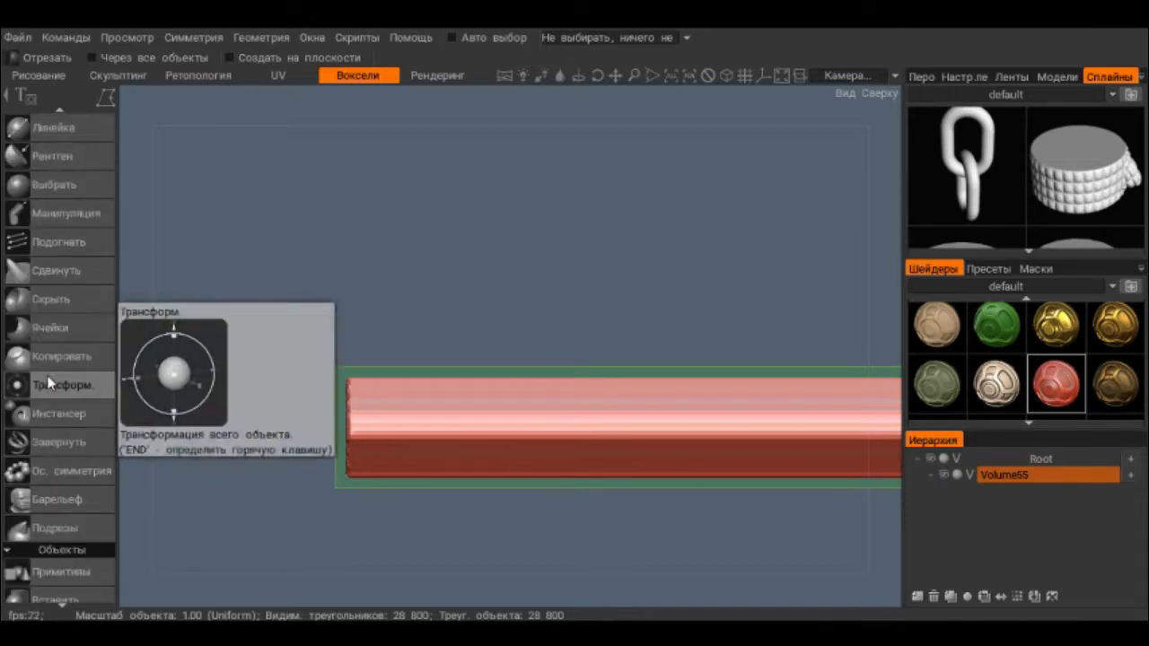
click(65, 212)
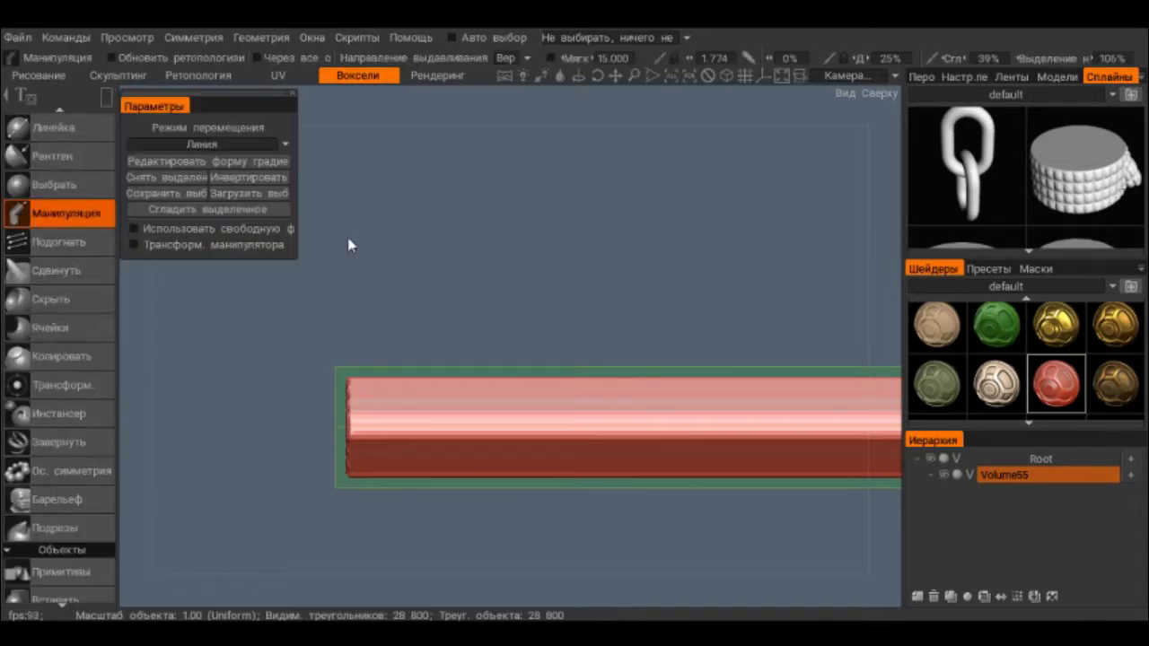
drag(350, 246, 455, 242)
drag(399, 283, 531, 539)
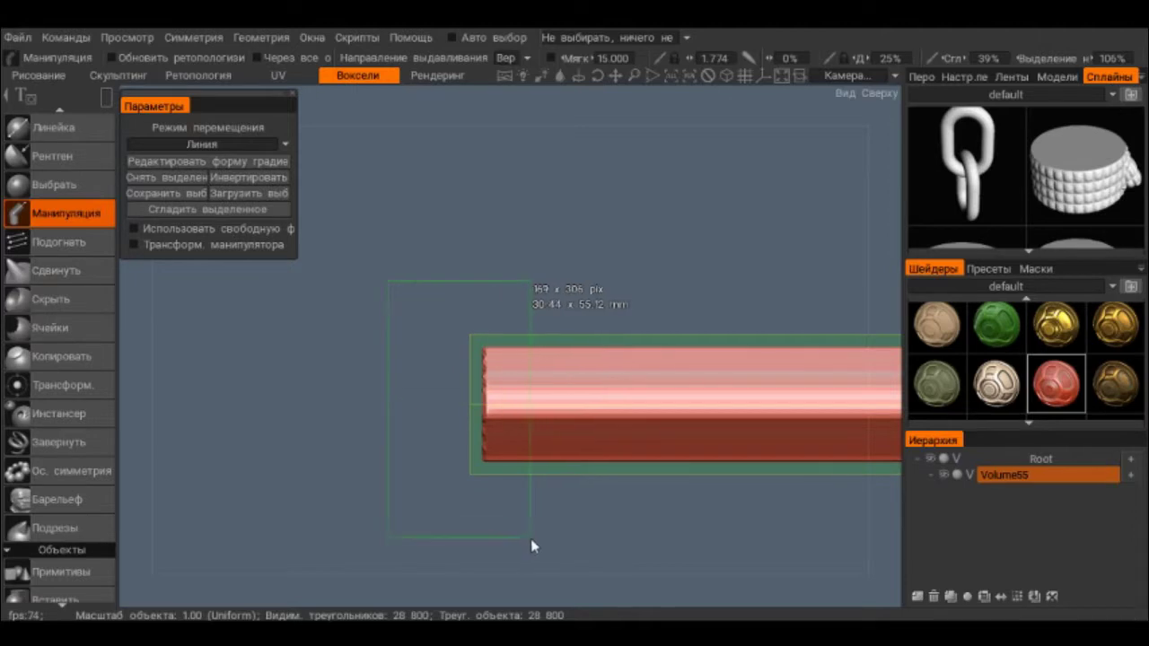
drag(628, 404, 598, 407)
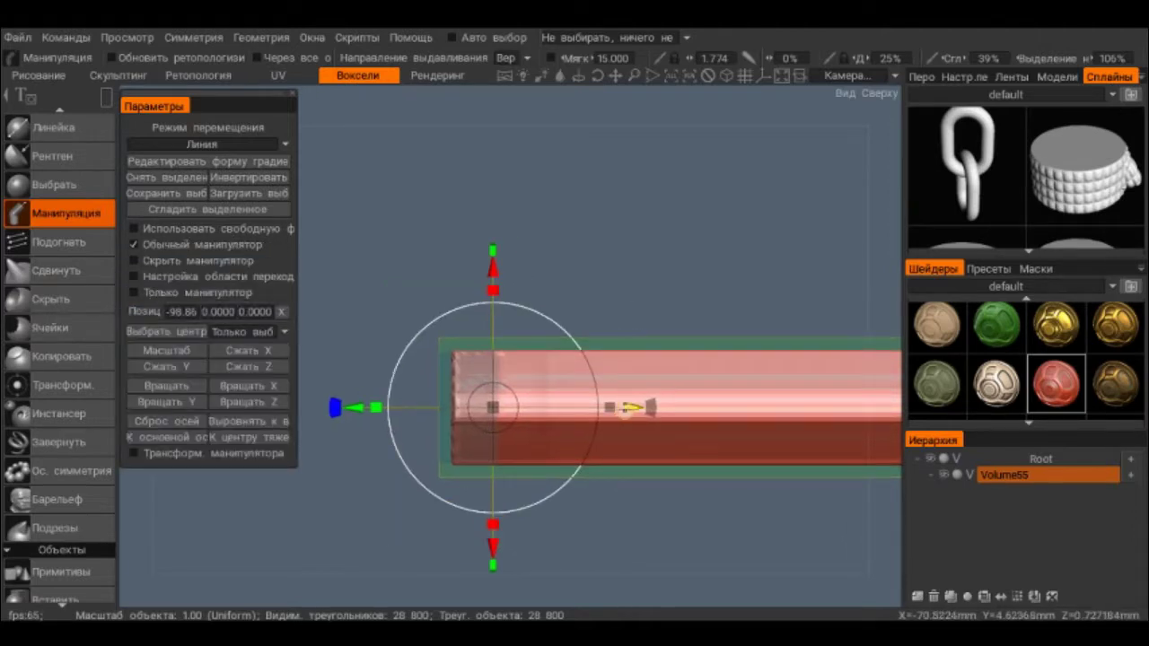
drag(625, 409, 401, 390)
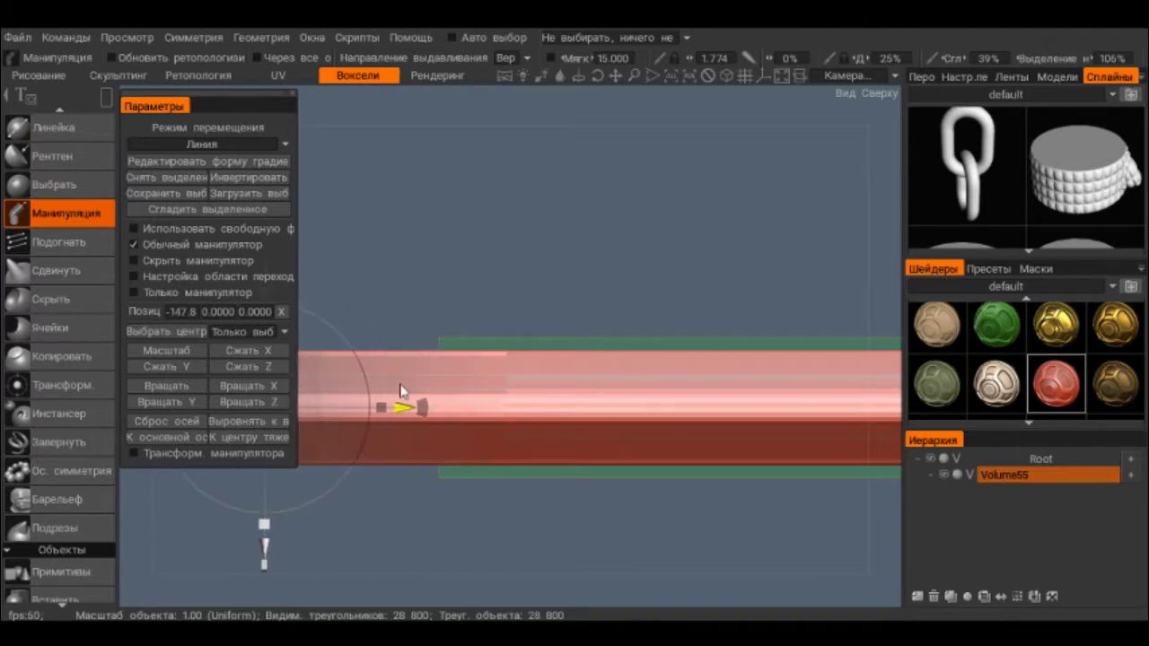
key(Return)
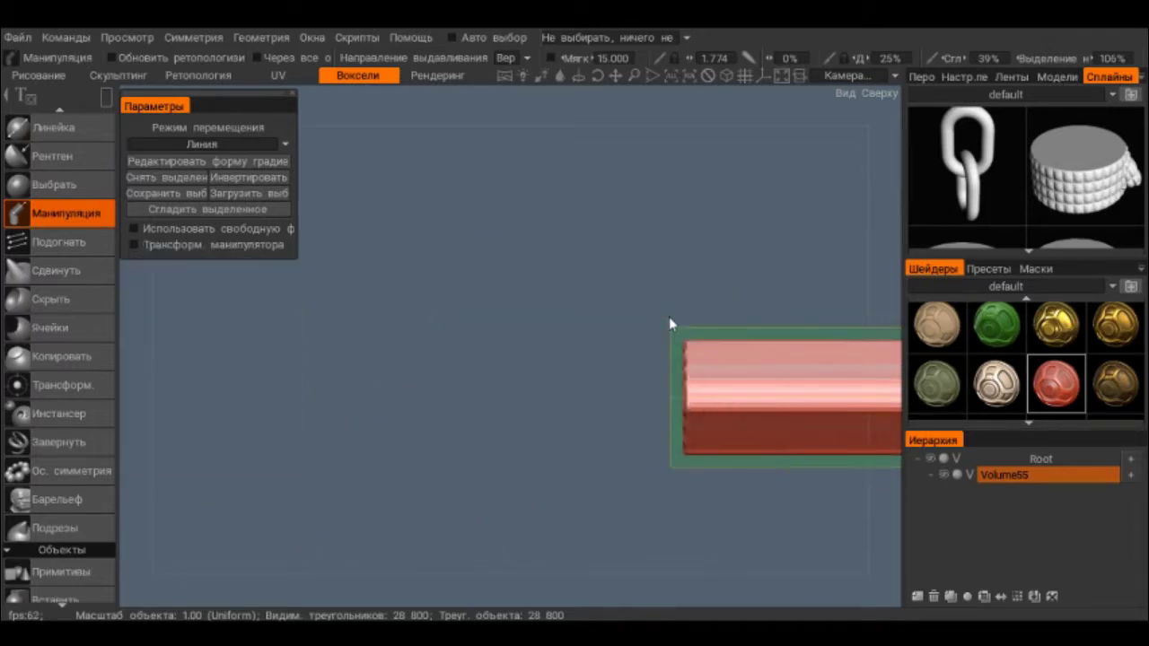
Step: Switch to the white shader and select the bar's left end, repositioning it along X
click(1011, 412)
drag(479, 285, 557, 556)
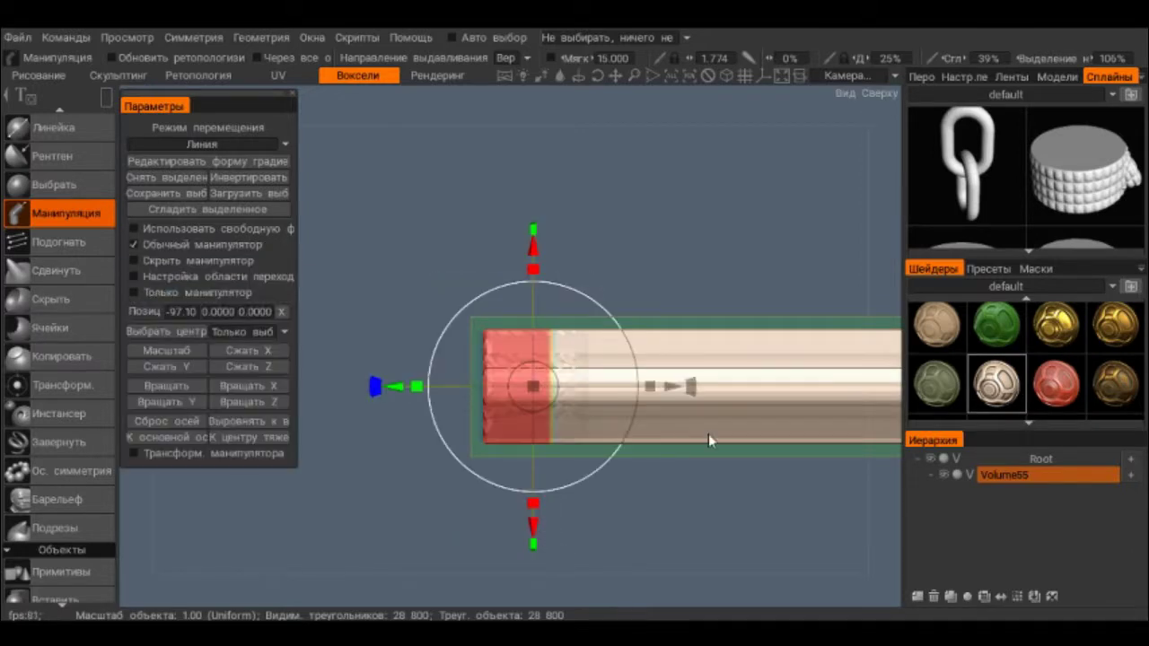
middle_drag(671, 301, 747, 307)
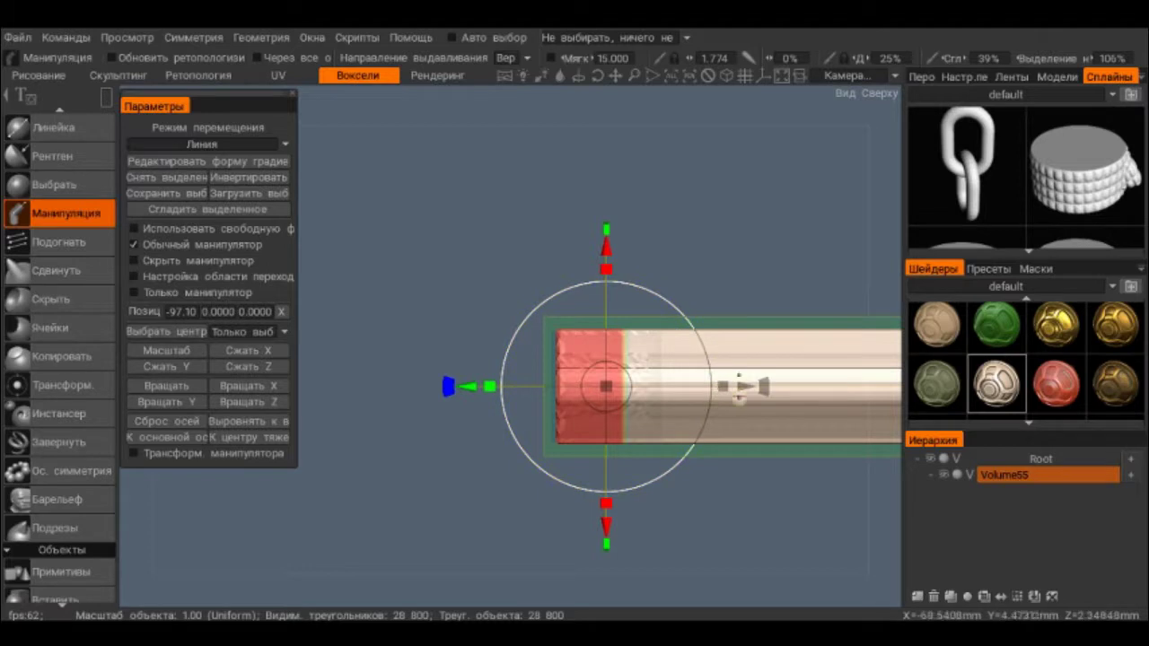
drag(744, 386, 574, 386)
drag(712, 508, 709, 462)
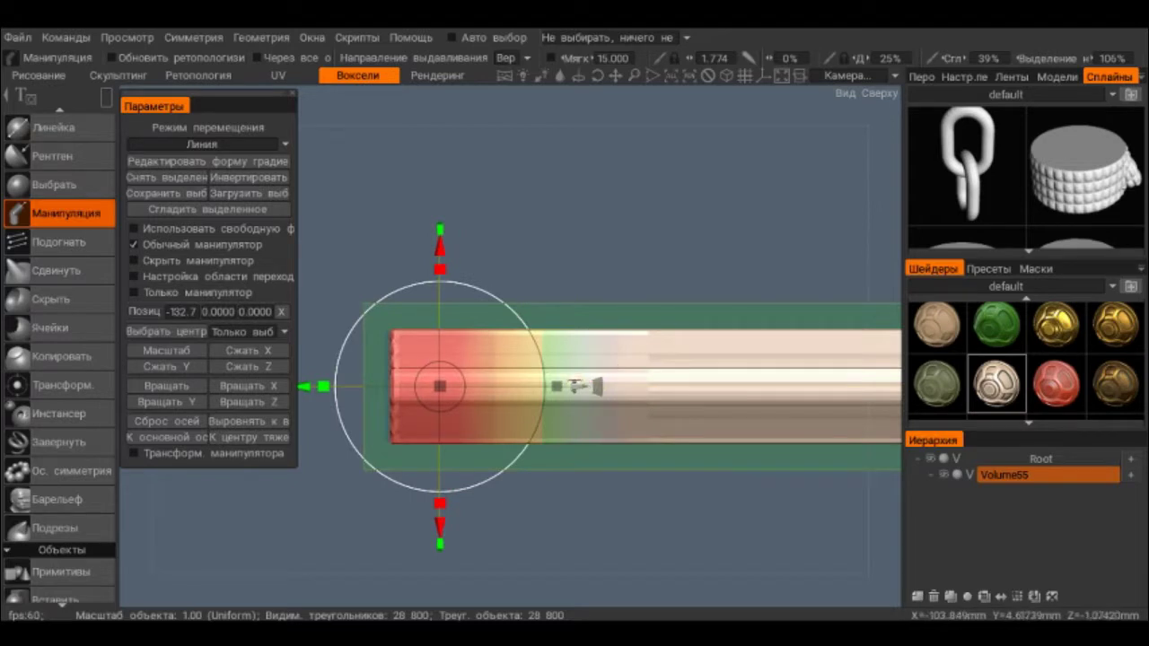
drag(590, 386, 551, 386)
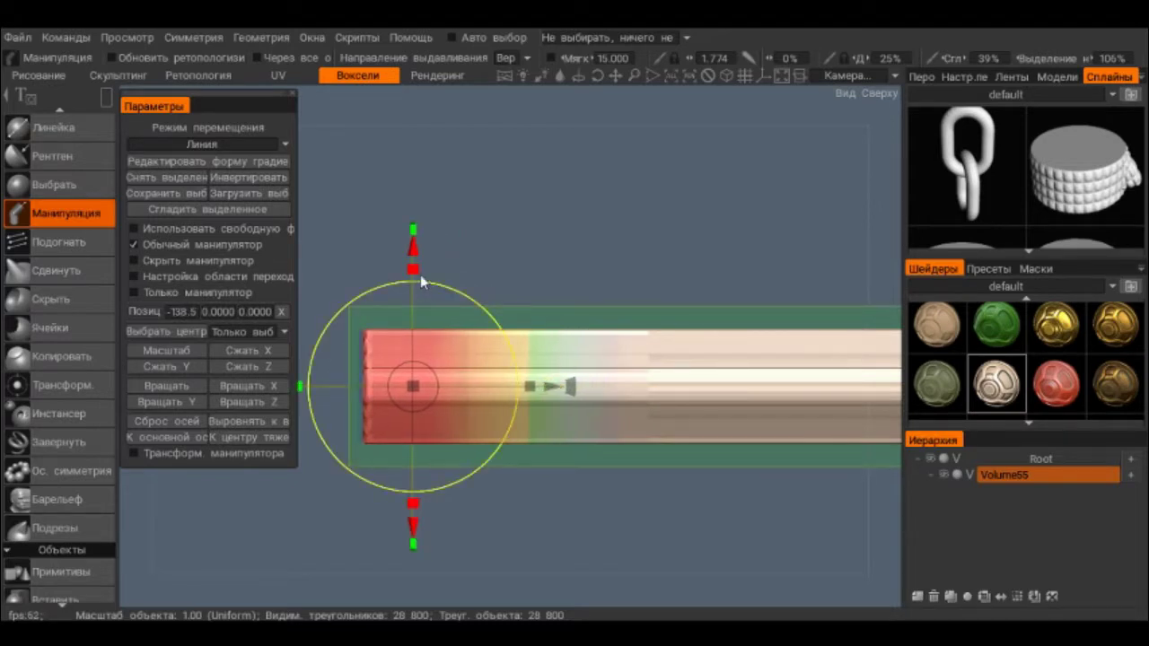
drag(413, 386, 607, 386)
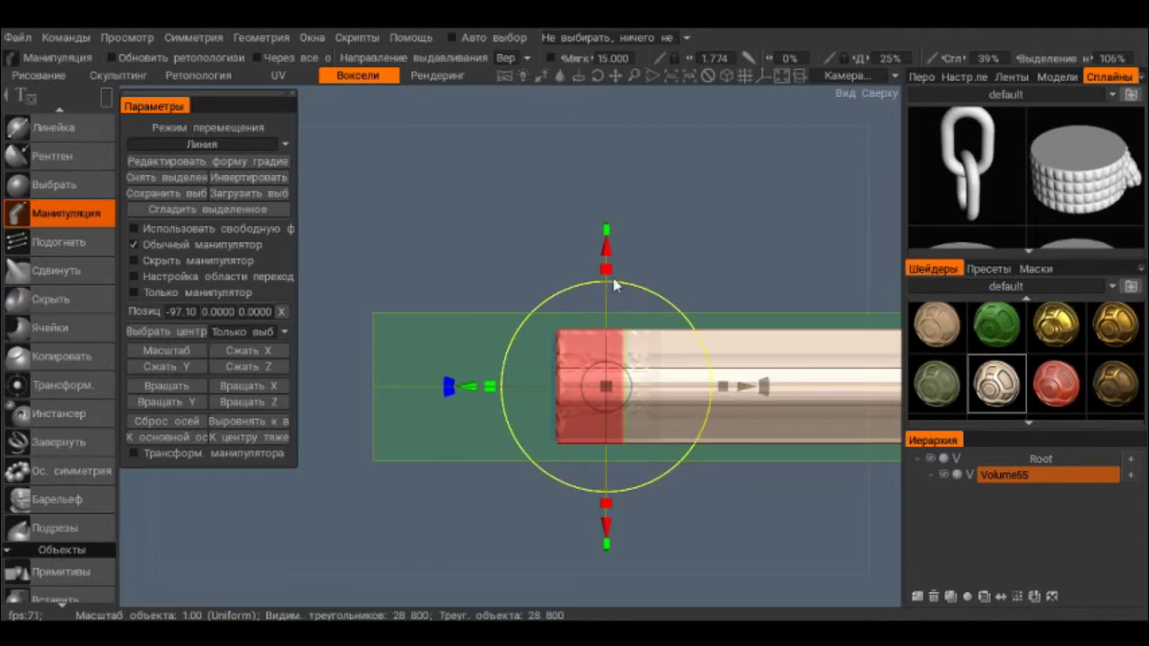
Step: Scale the selected end down vertically into a thin tapered grip section
drag(615, 285, 611, 310)
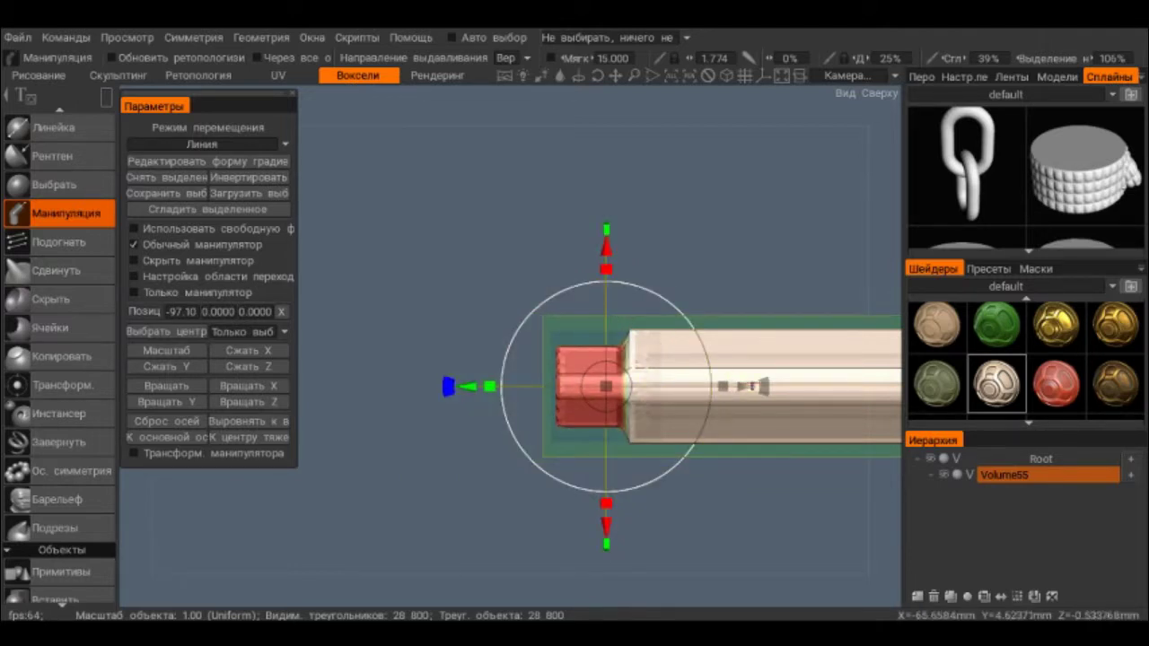
drag(734, 386, 539, 380)
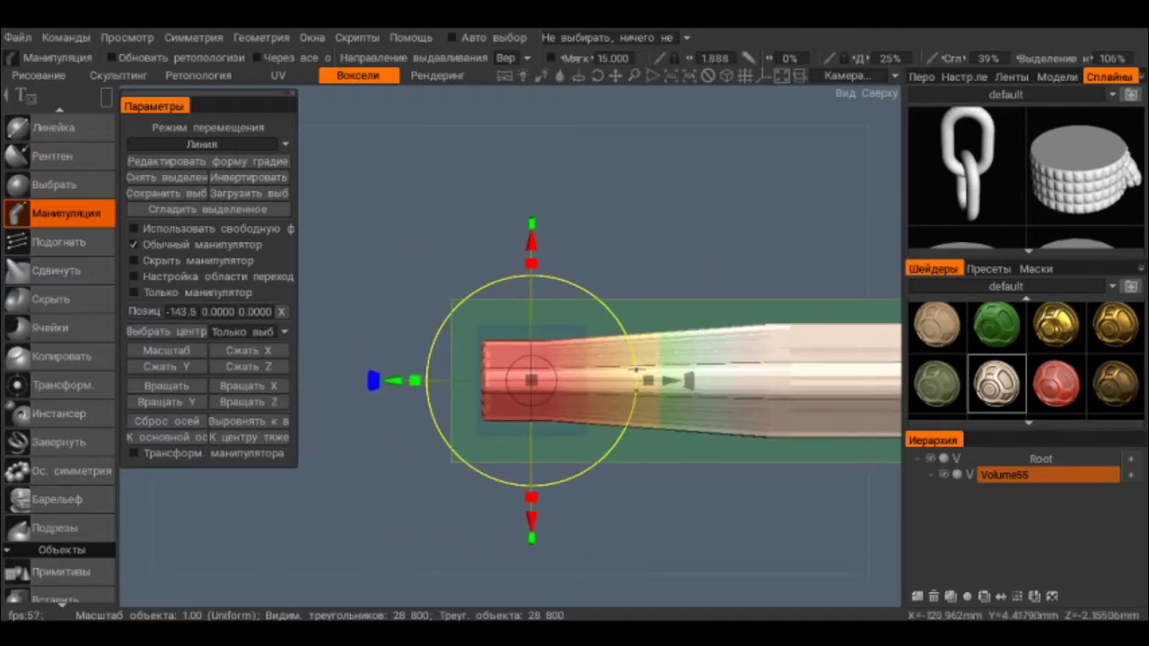
click(531, 263)
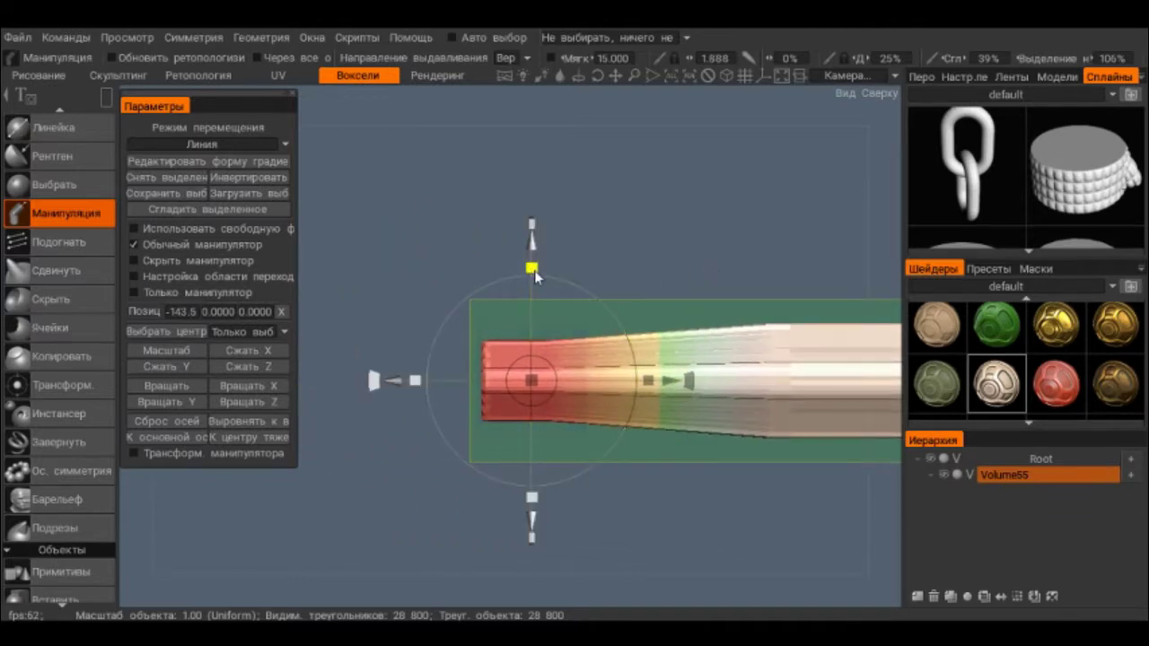
drag(531, 263, 532, 308)
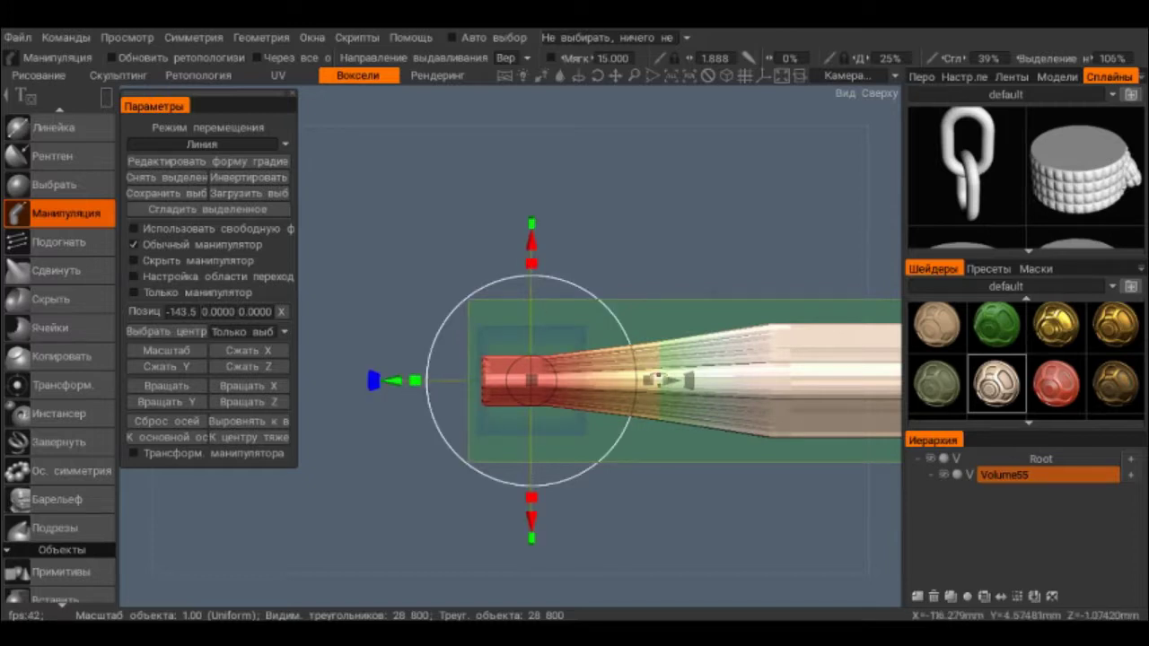
drag(679, 379, 706, 381)
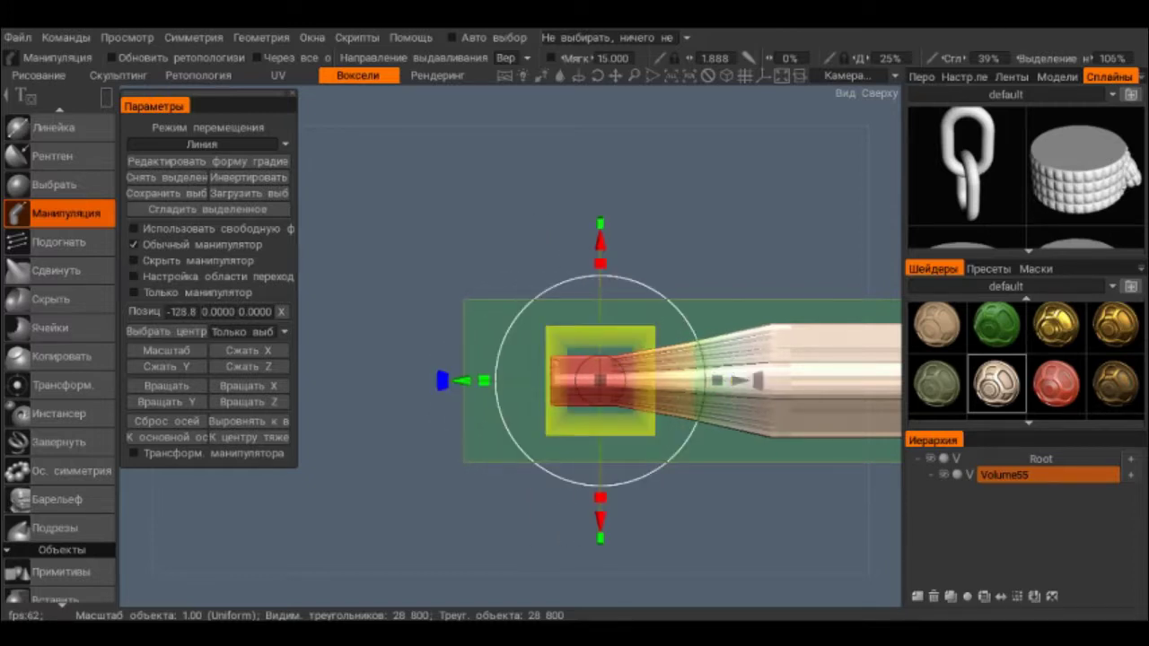
click(533, 332)
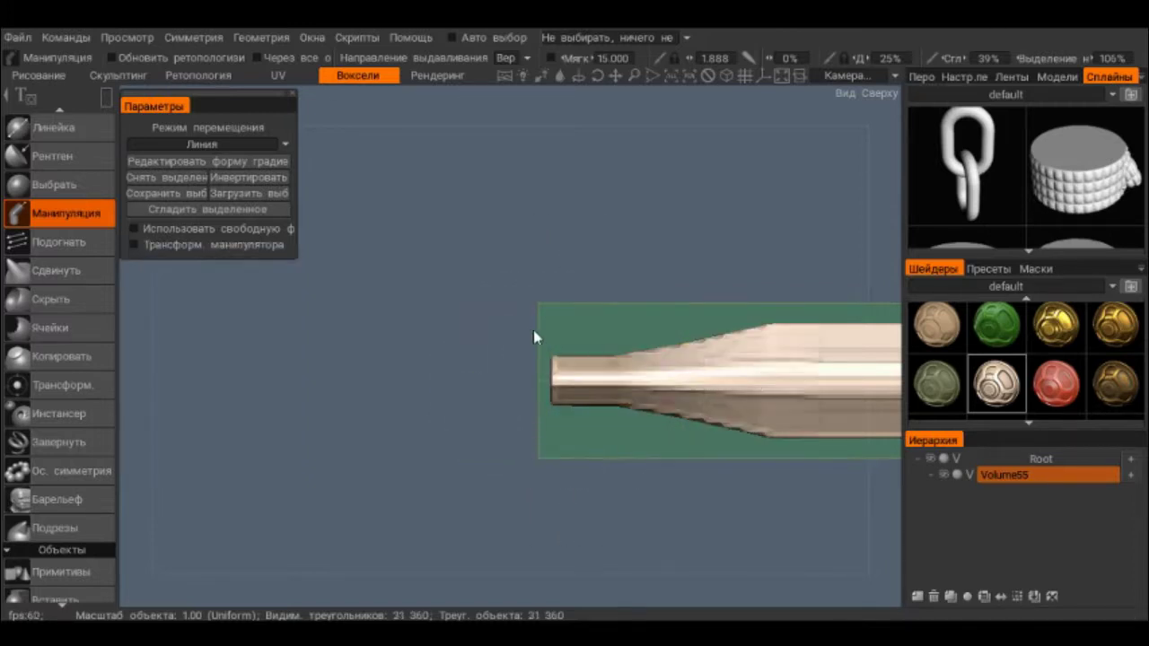
Step: Stretch the thin grip further left to about X −150.3
click(661, 461)
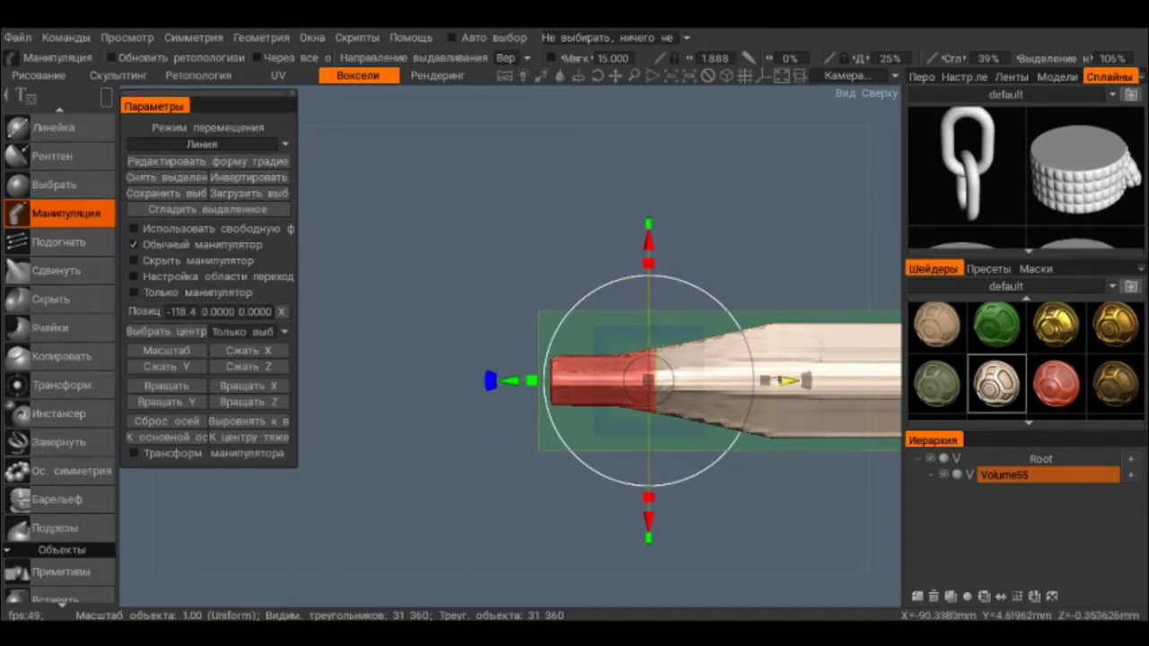
drag(779, 381, 700, 375)
middle_drag(700, 376, 494, 248)
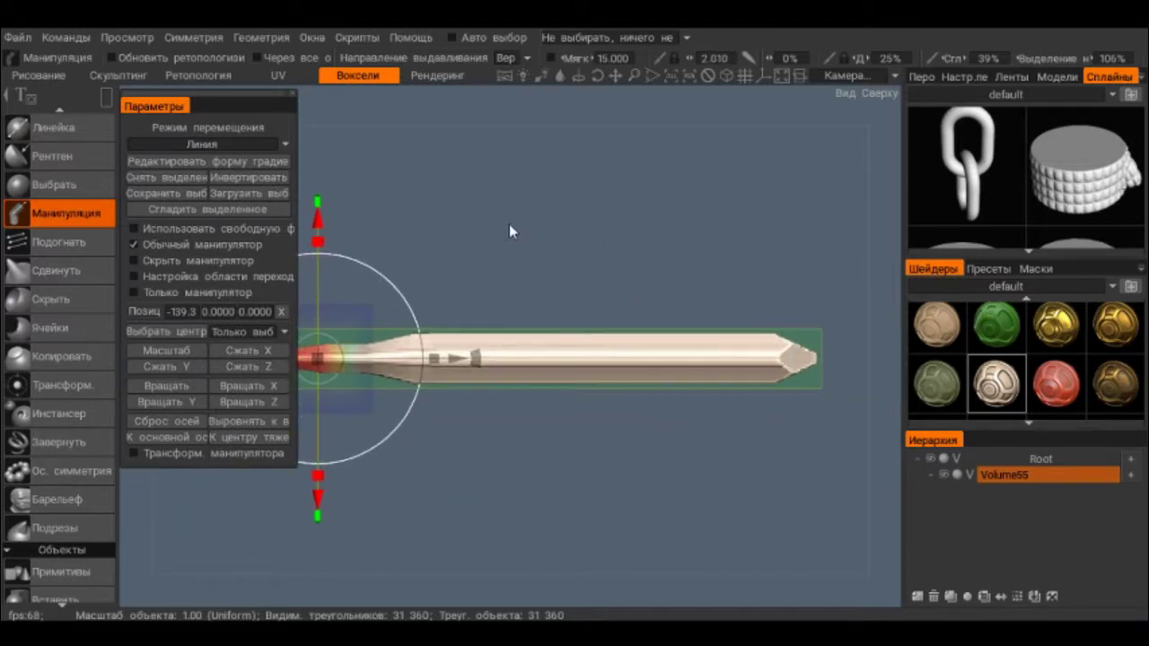
scroll(639, 231, up, 5)
scroll(607, 343, up, 3)
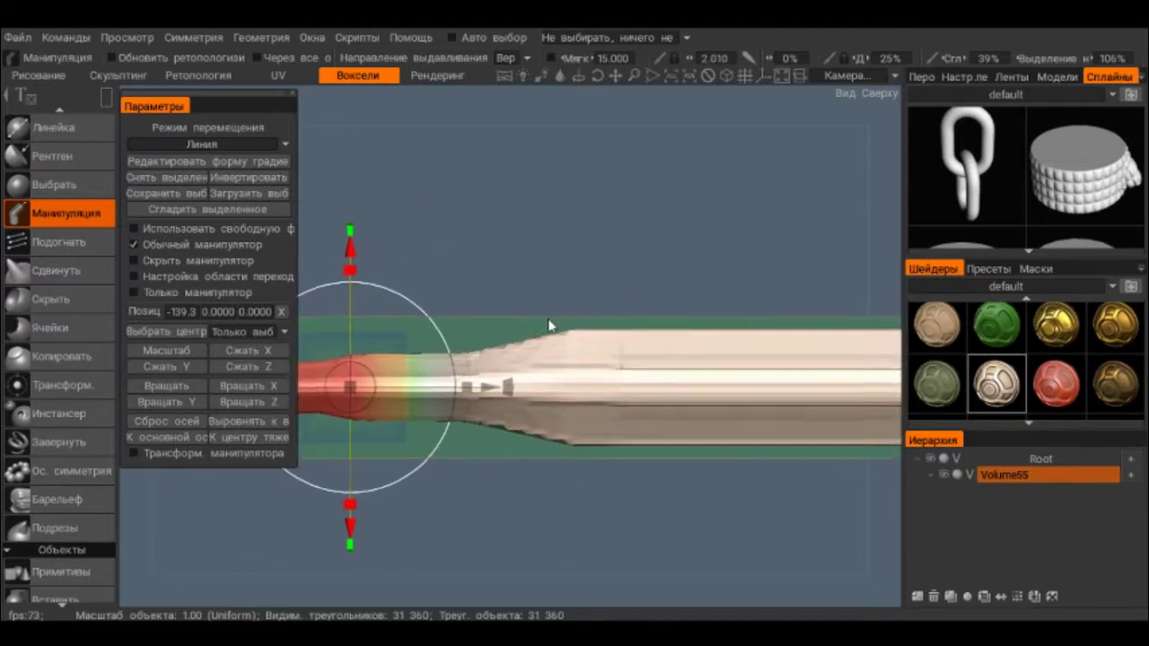
drag(472, 390, 425, 388)
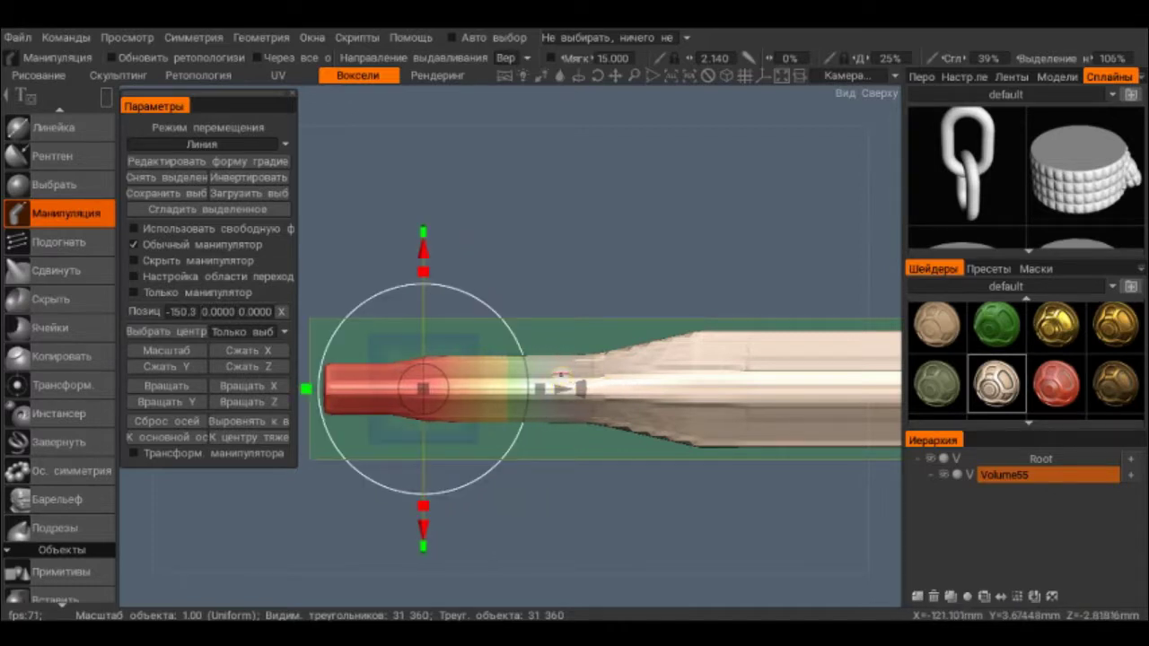
scroll(501, 288, down, 4)
scroll(501, 288, up, 4)
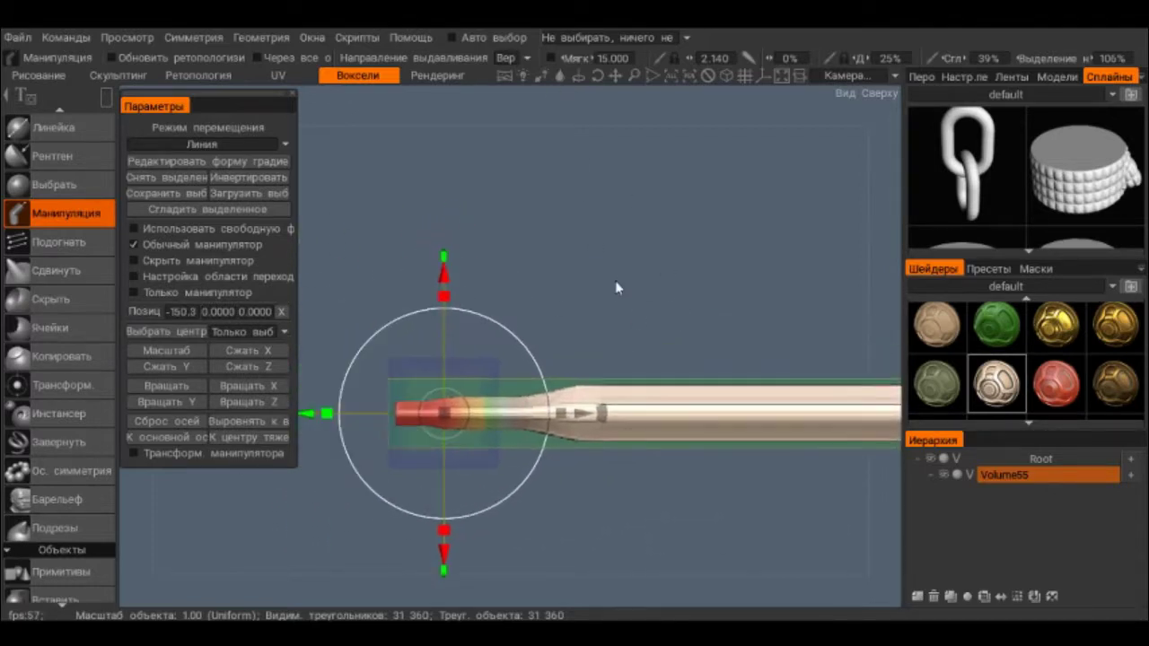
Step: Scale the grip's tip up into a rounded pommel knob near X −166.3
key(Return)
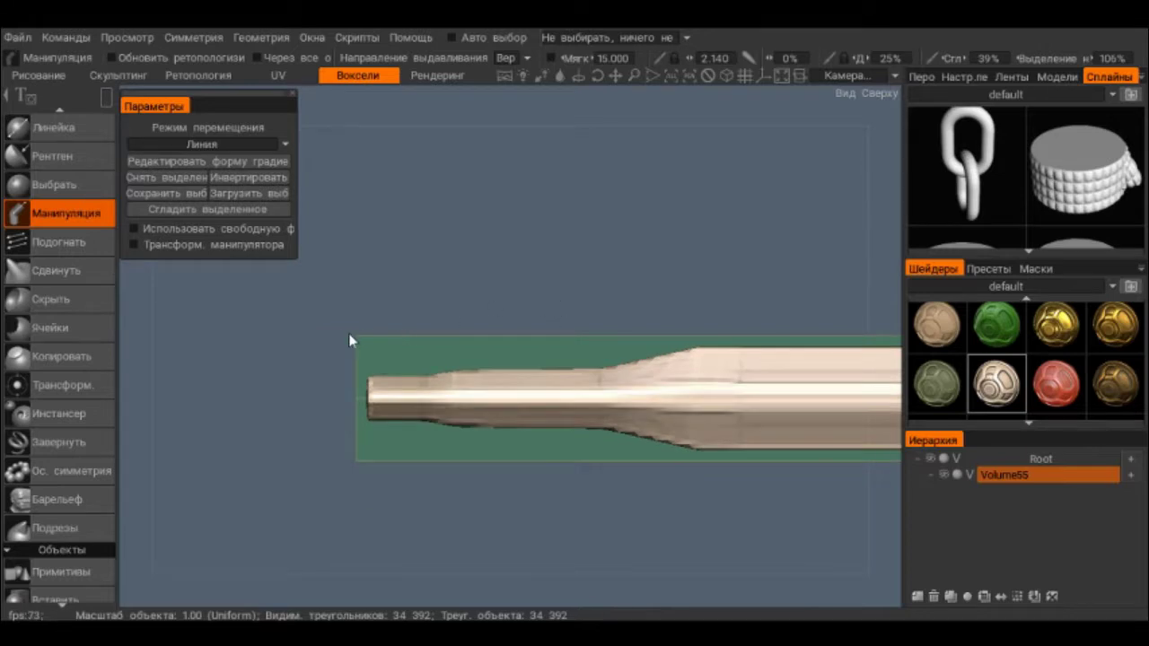
drag(350, 340, 401, 487)
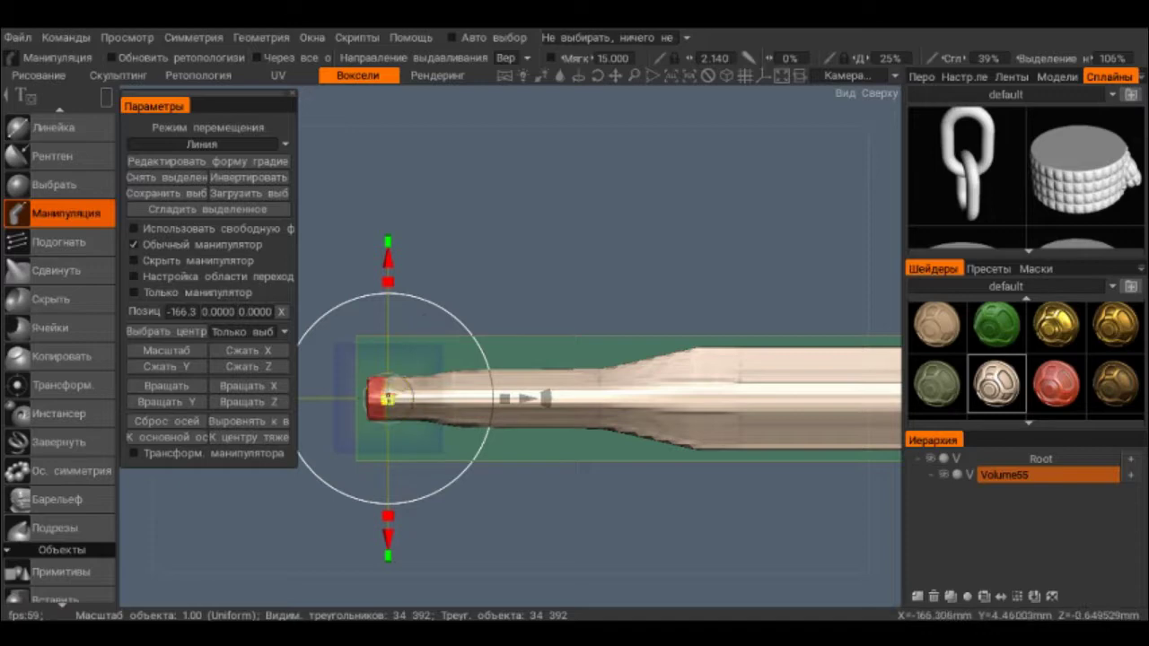
drag(388, 398, 441, 444)
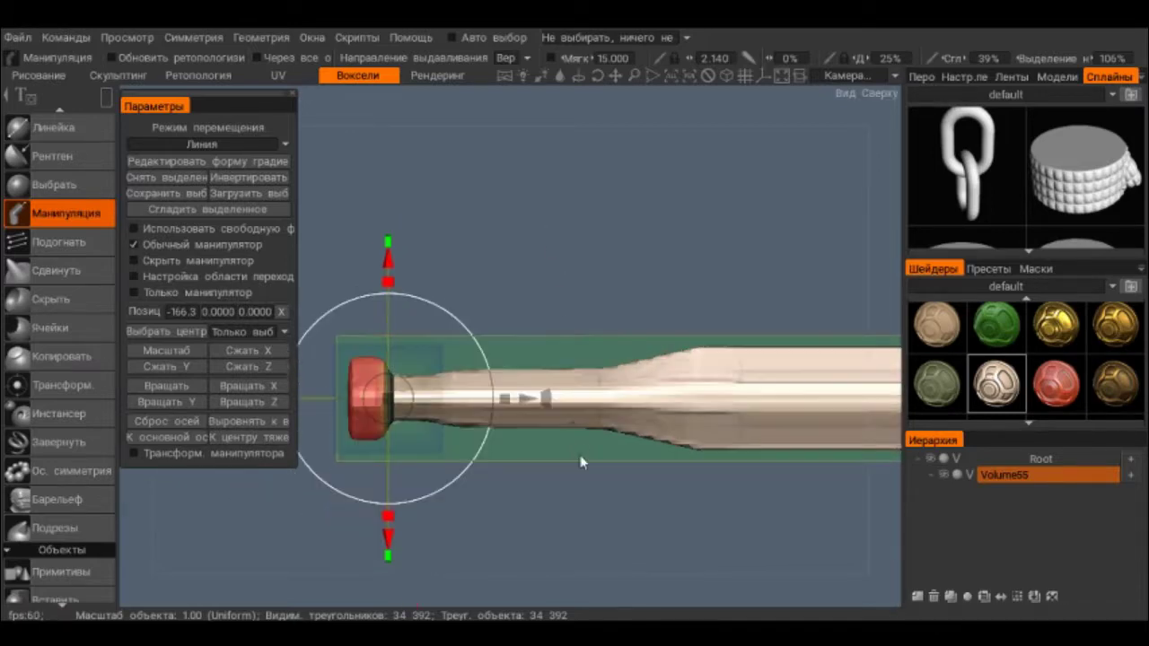
Step: Select the shaft section near the blade base and flare it outward
middle_drag(582, 462, 500, 305)
mouse_move(498, 261)
middle_down()
mouse_move(667, 282)
mouse_move(616, 308)
middle_up()
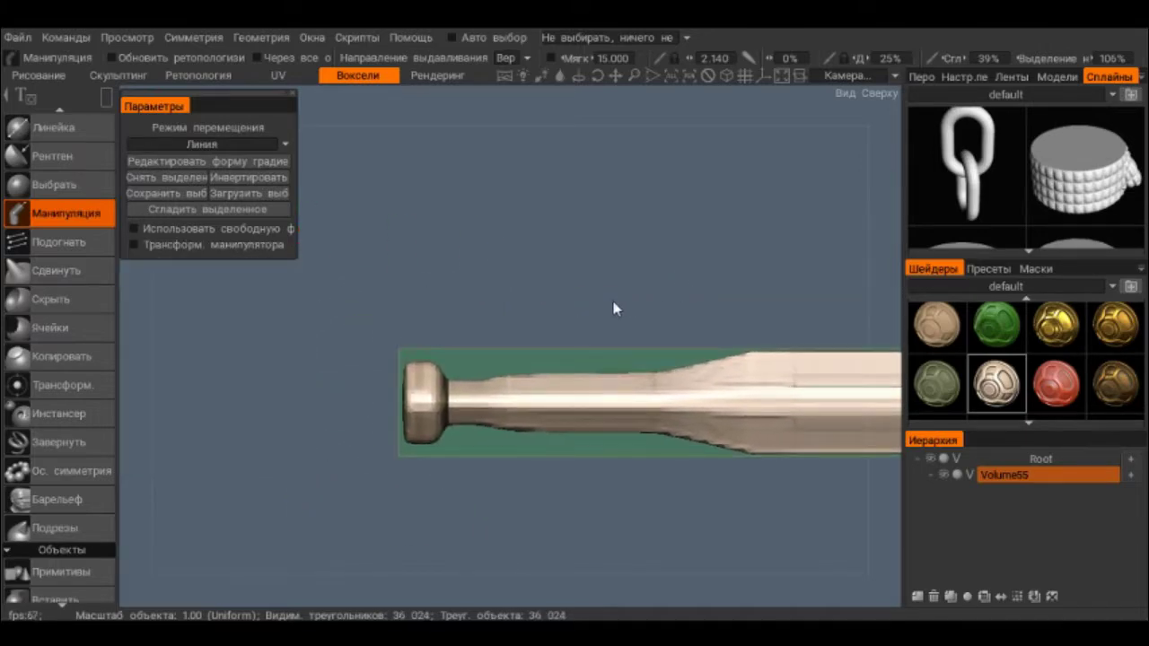
middle_drag(623, 269, 578, 230)
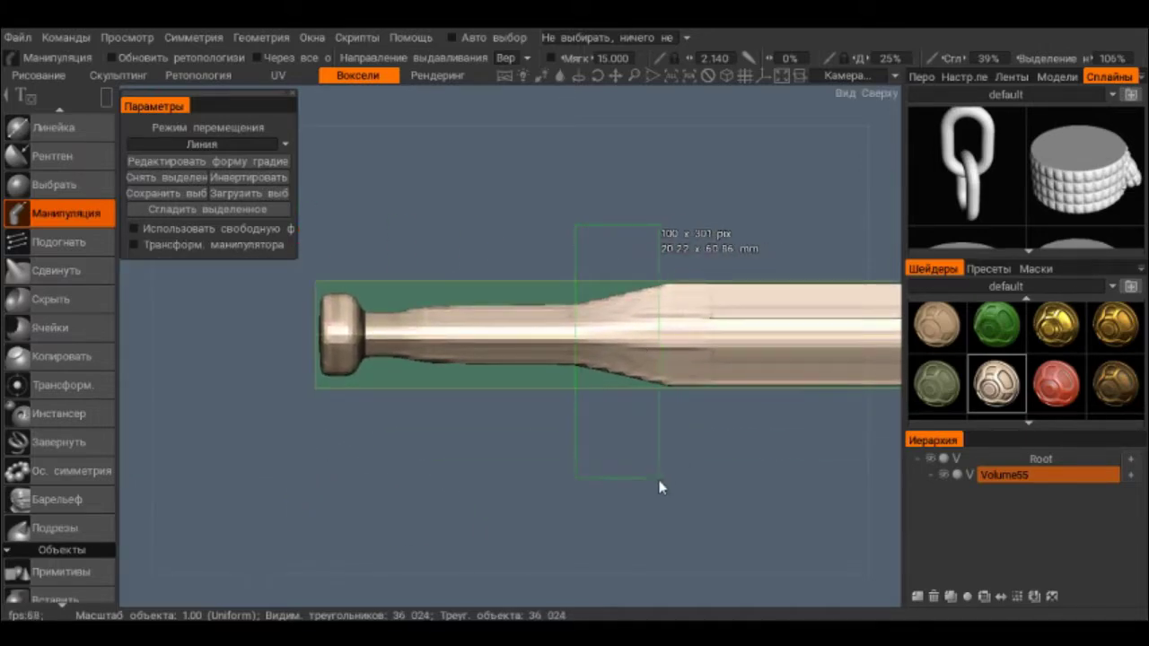
drag(660, 488, 660, 487)
mouse_move(629, 185)
mouse_down()
mouse_move(650, 90)
mouse_move(638, 143)
mouse_up()
Step: Shrink the flared shaft section back into a taper and apply it
drag(631, 232, 663, 475)
click(638, 250)
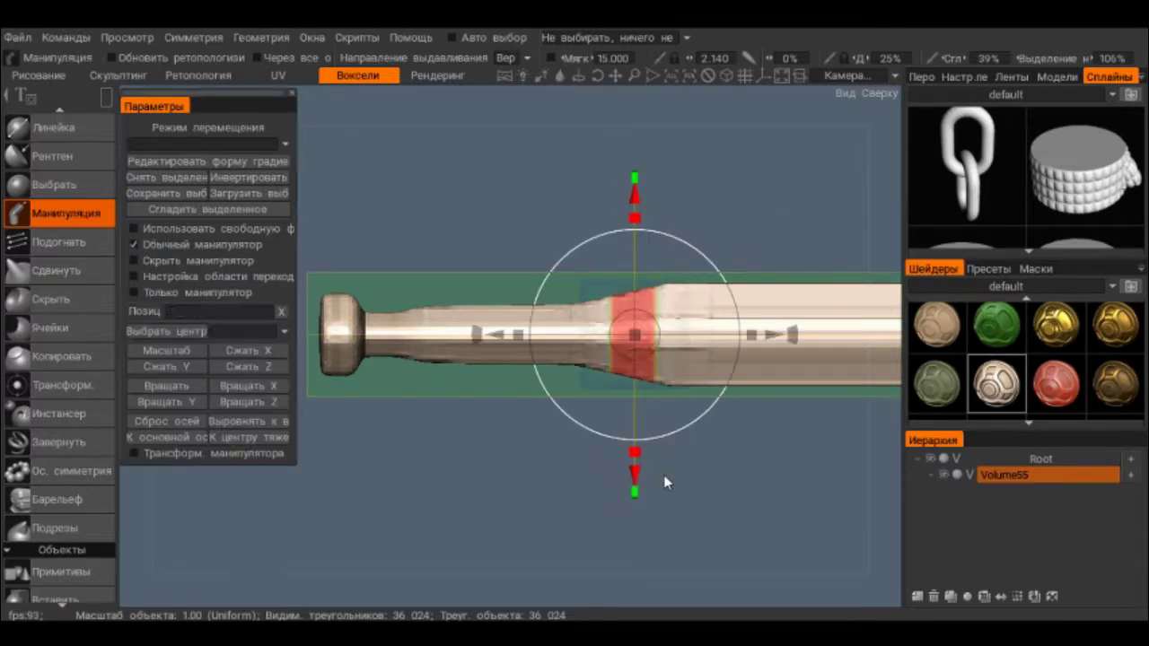
click(608, 289)
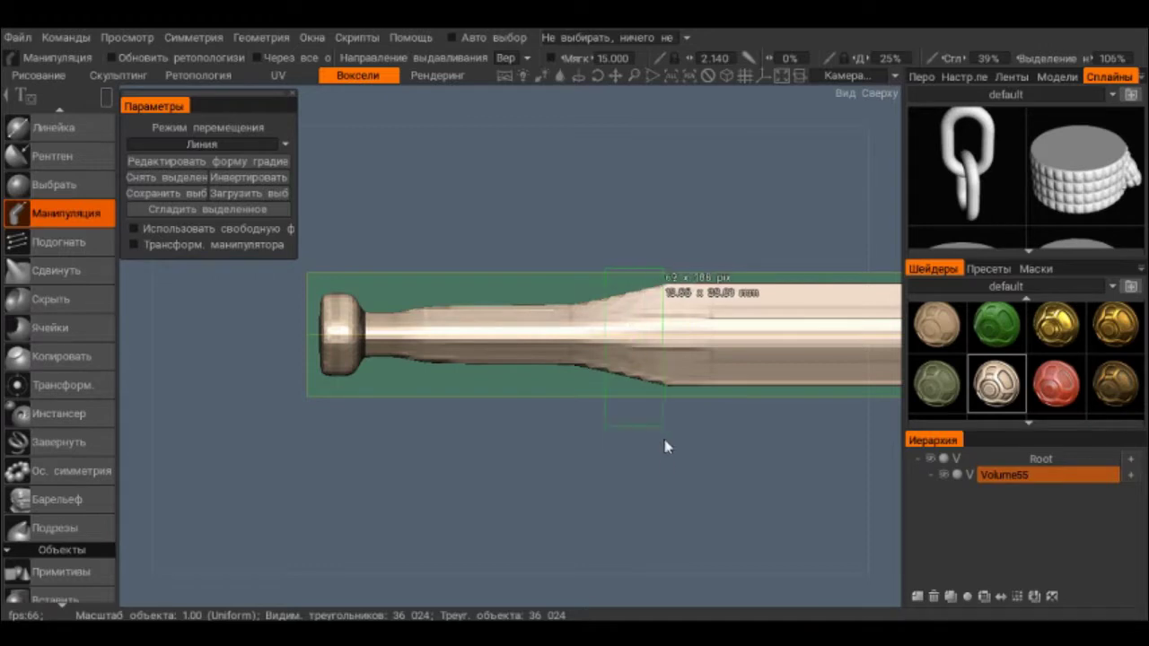
Step: Stretch a narrow ring of the shaft vertically into a tall crossguard and apply it
drag(665, 446, 667, 461)
middle_drag(608, 230, 578, 325)
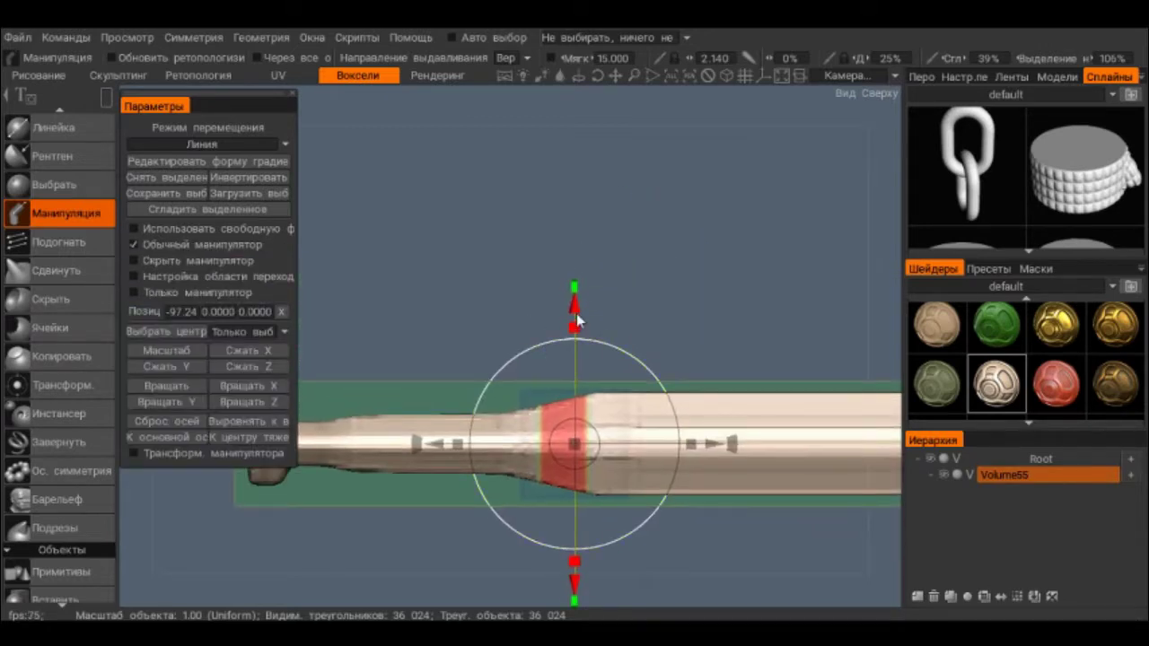
drag(577, 328, 581, 190)
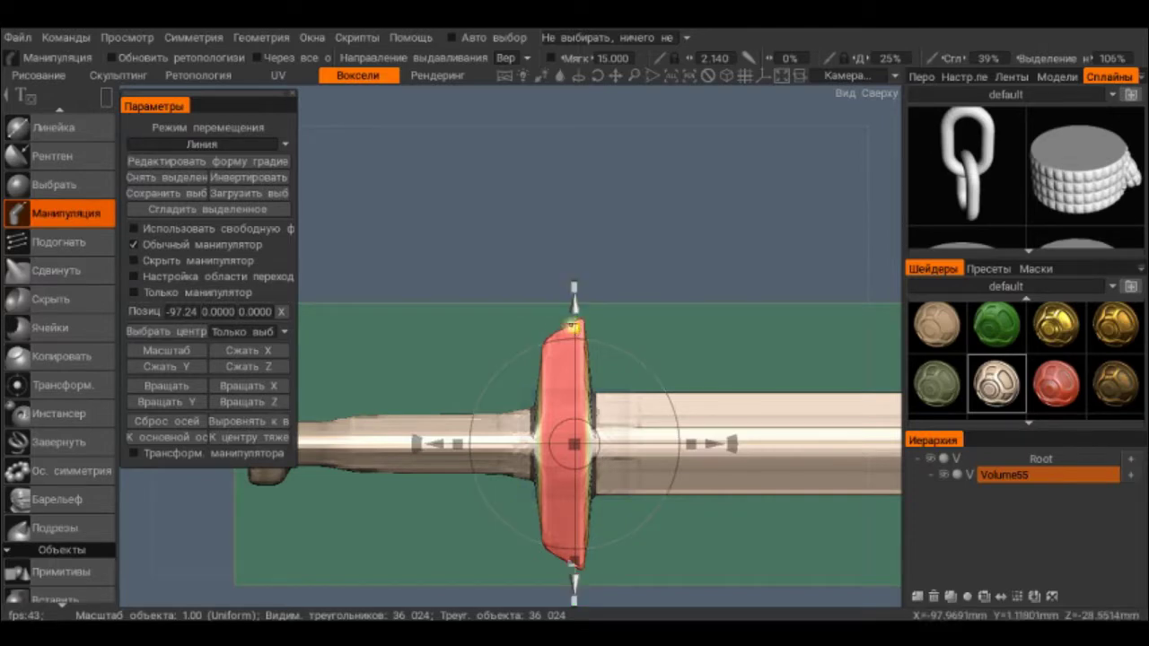
mouse_move(660, 290)
middle_down()
mouse_move(633, 252)
mouse_move(641, 167)
mouse_move(687, 352)
middle_up()
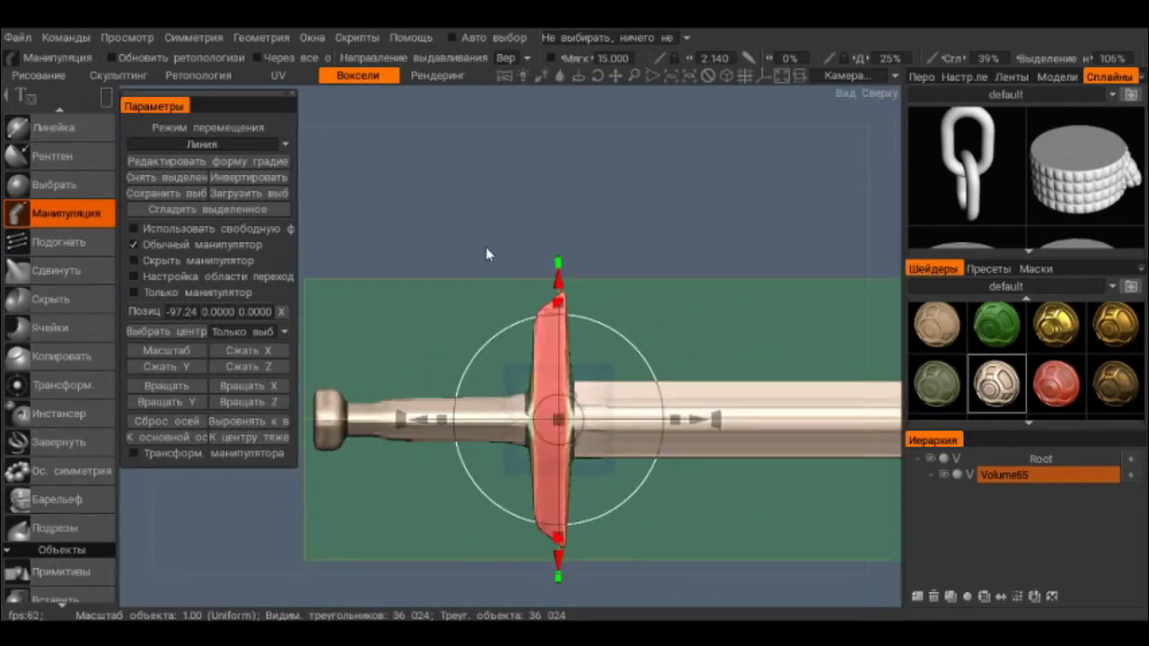
key(Return)
Step: Select the crossguard's middle, reset the gizmo axes and centre it at -100.5, 0, 0
mouse_move(480, 256)
middle_down()
mouse_move(628, 133)
mouse_move(629, 87)
mouse_move(614, 333)
middle_up()
scroll(470, 248, up, 2)
scroll(439, 253, up, 2)
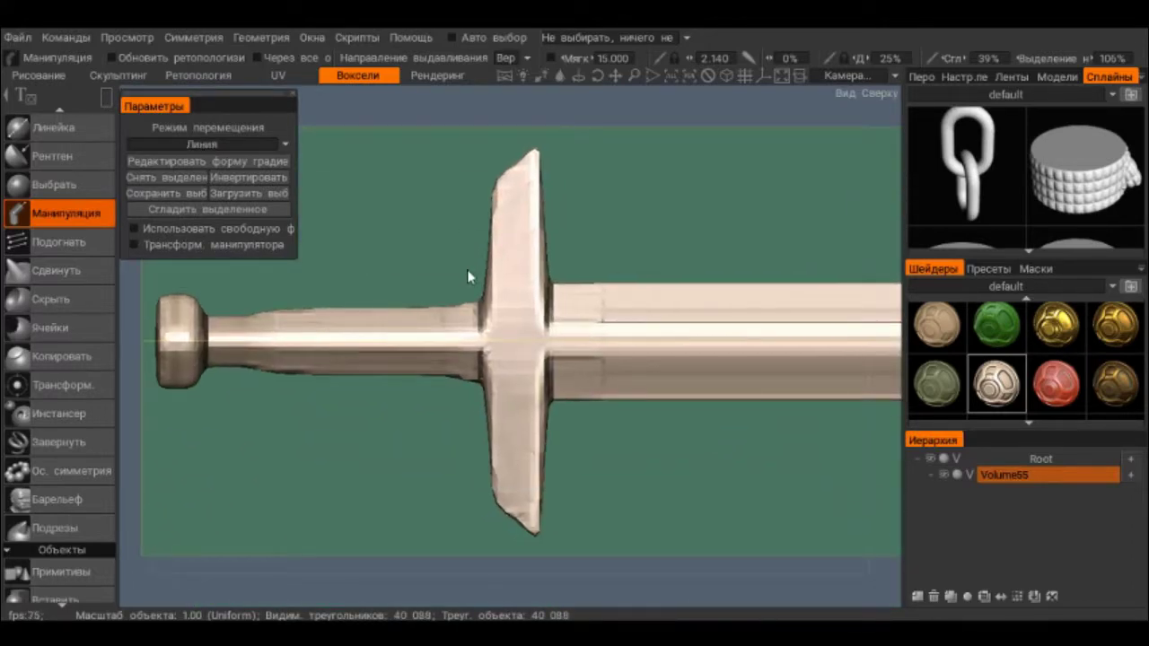
drag(467, 276, 563, 418)
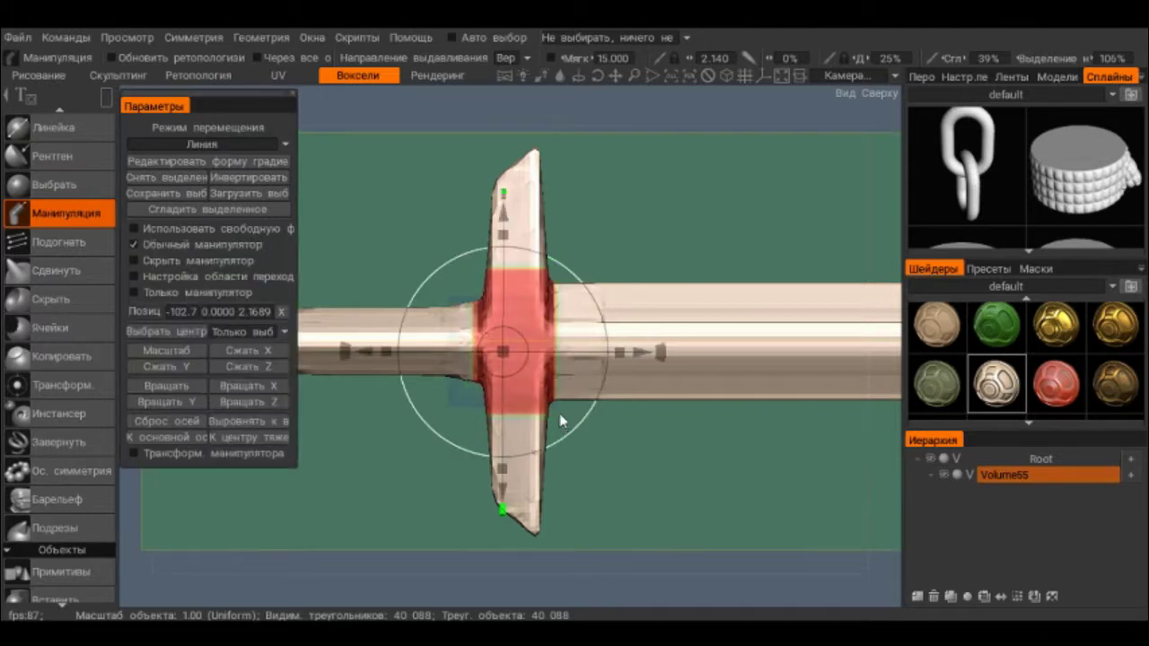
click(477, 276)
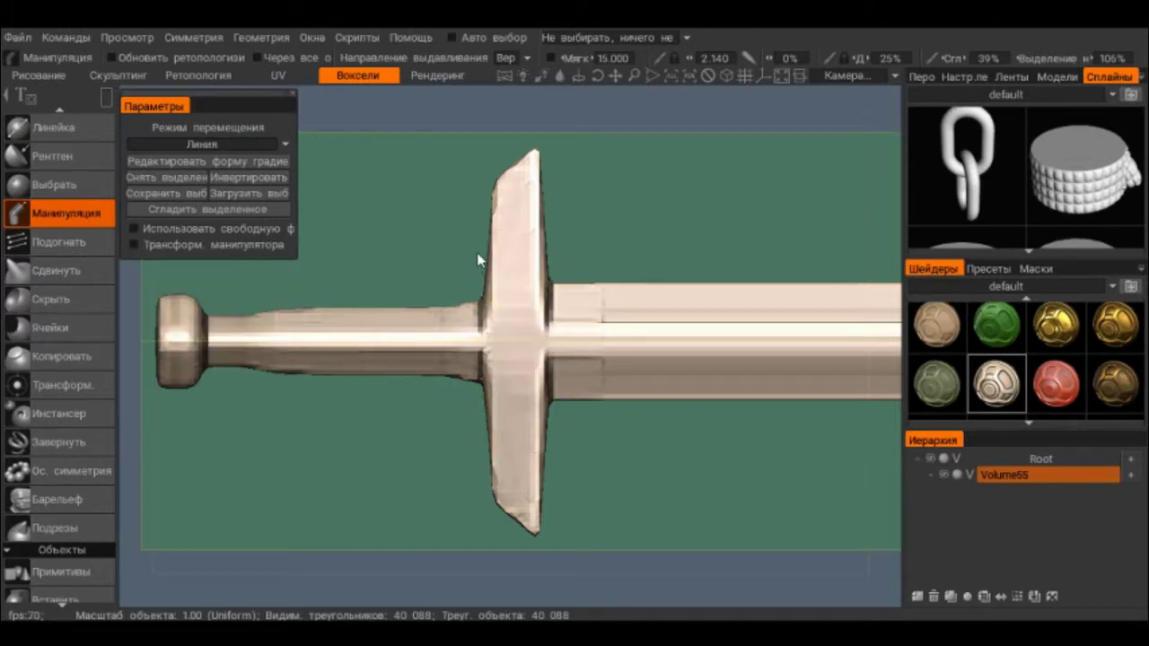
drag(476, 252, 556, 363)
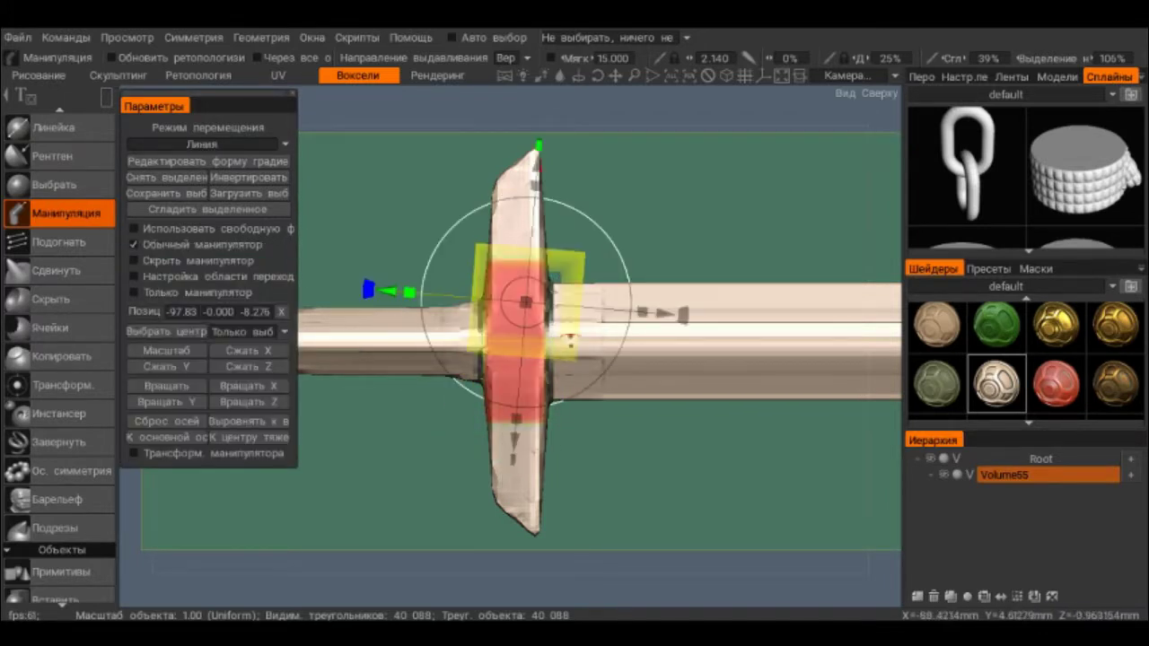
click(197, 420)
click(237, 436)
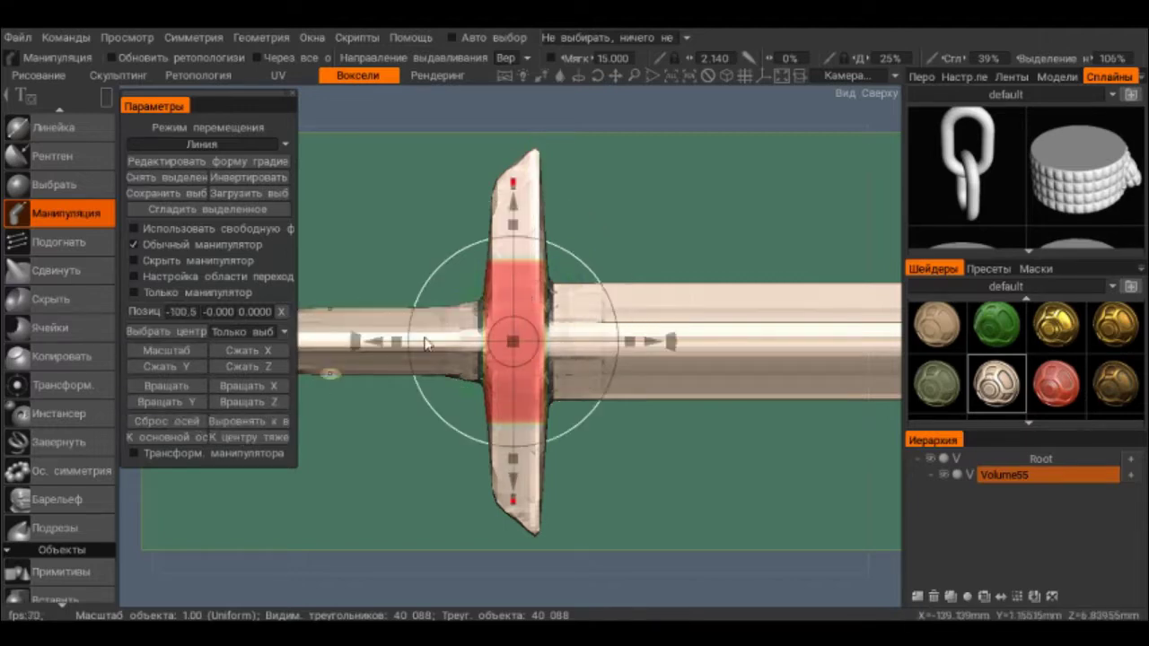
Step: Orbit between front and top views to inspect the crossguard, then frame the hilt
drag(664, 341, 677, 81)
mouse_move(521, 178)
mouse_down()
mouse_move(638, 255)
mouse_move(566, 192)
mouse_up()
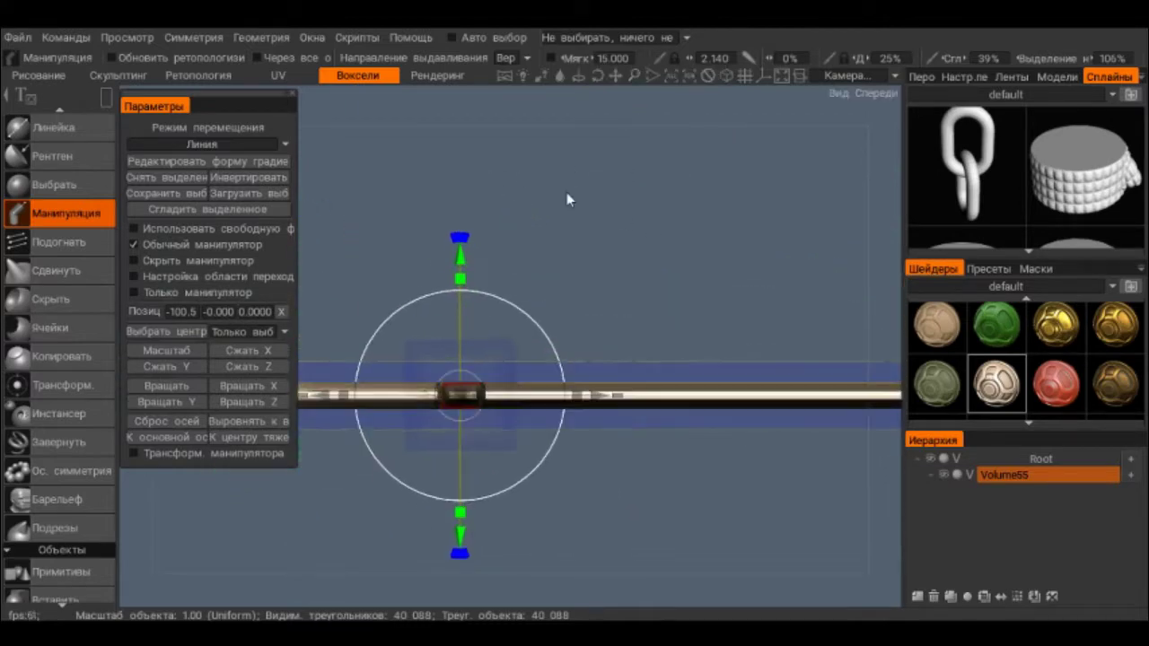
drag(463, 280, 462, 286)
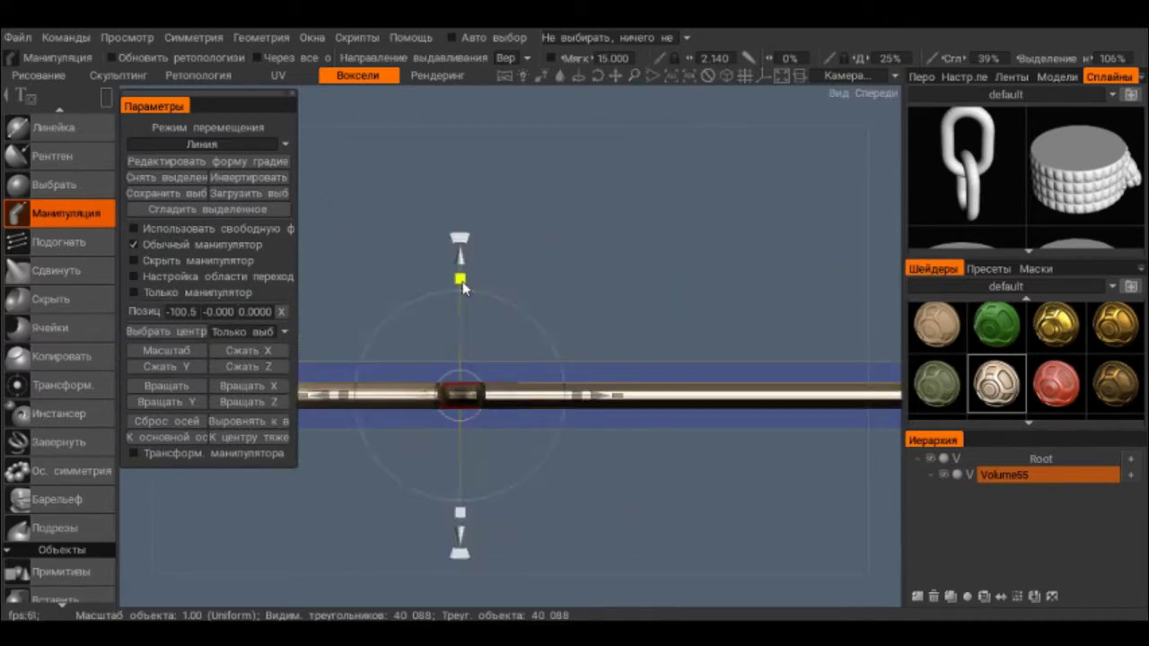
mouse_move(548, 229)
mouse_down()
mouse_move(650, 551)
mouse_move(540, 310)
mouse_move(526, 304)
mouse_up()
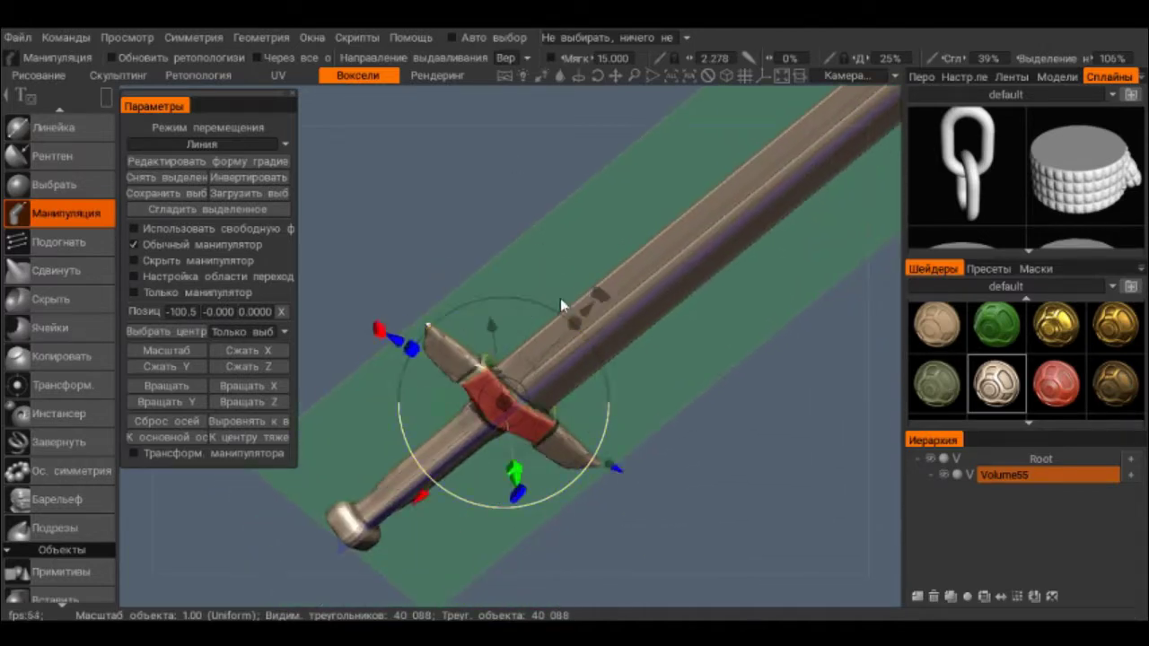
shift+drag(610, 258, 591, 223)
mouse_move(591, 222)
right_down()
mouse_move(616, 249)
mouse_move(687, 487)
right_up()
mouse_move(687, 486)
mouse_down()
mouse_move(611, 231)
mouse_move(659, 347)
mouse_move(590, 251)
mouse_up()
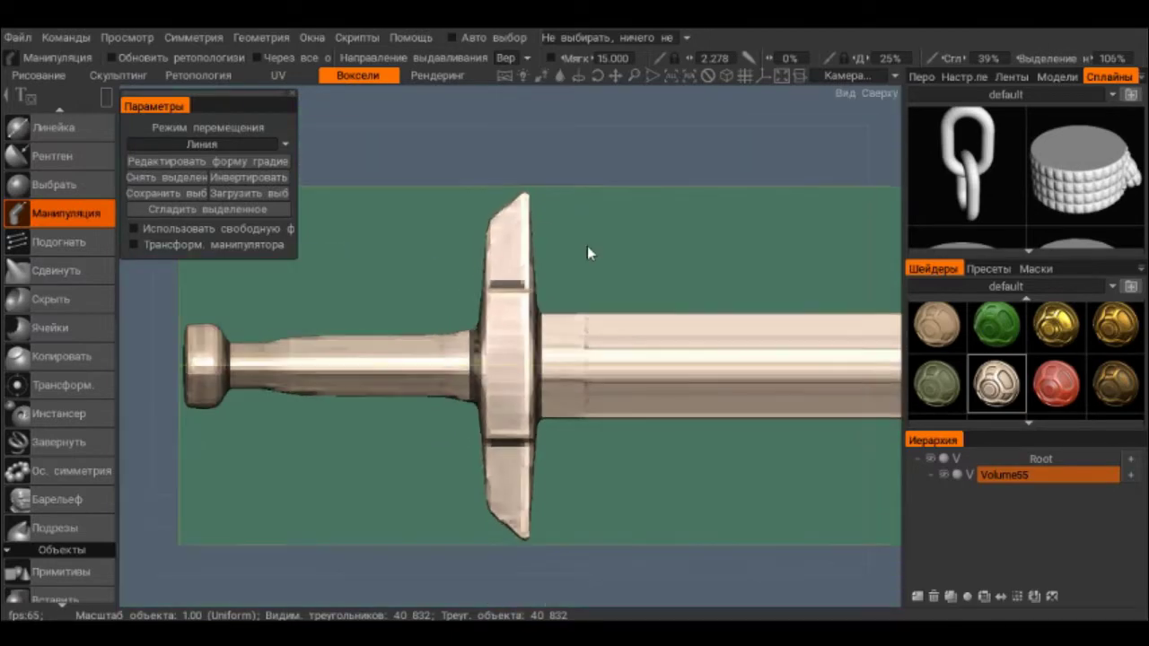
middle_drag(588, 246, 389, 351)
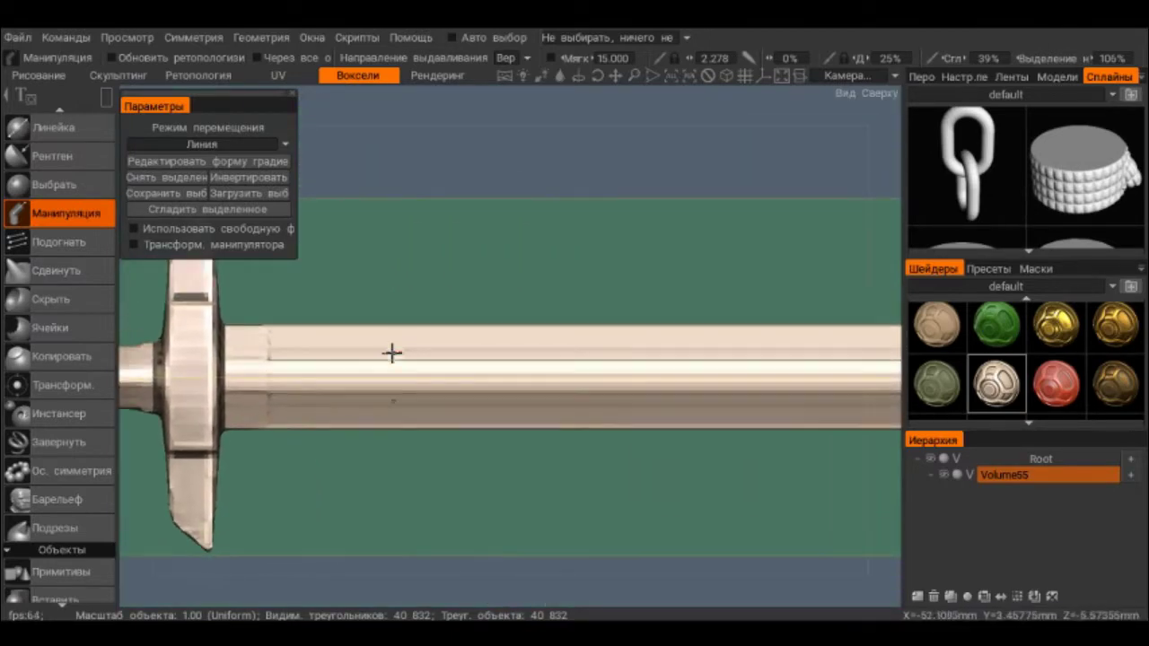
right_drag(390, 351, 516, 245)
mouse_move(516, 245)
mouse_down()
mouse_move(590, 293)
mouse_move(421, 282)
mouse_up()
right_drag(421, 282, 196, 380)
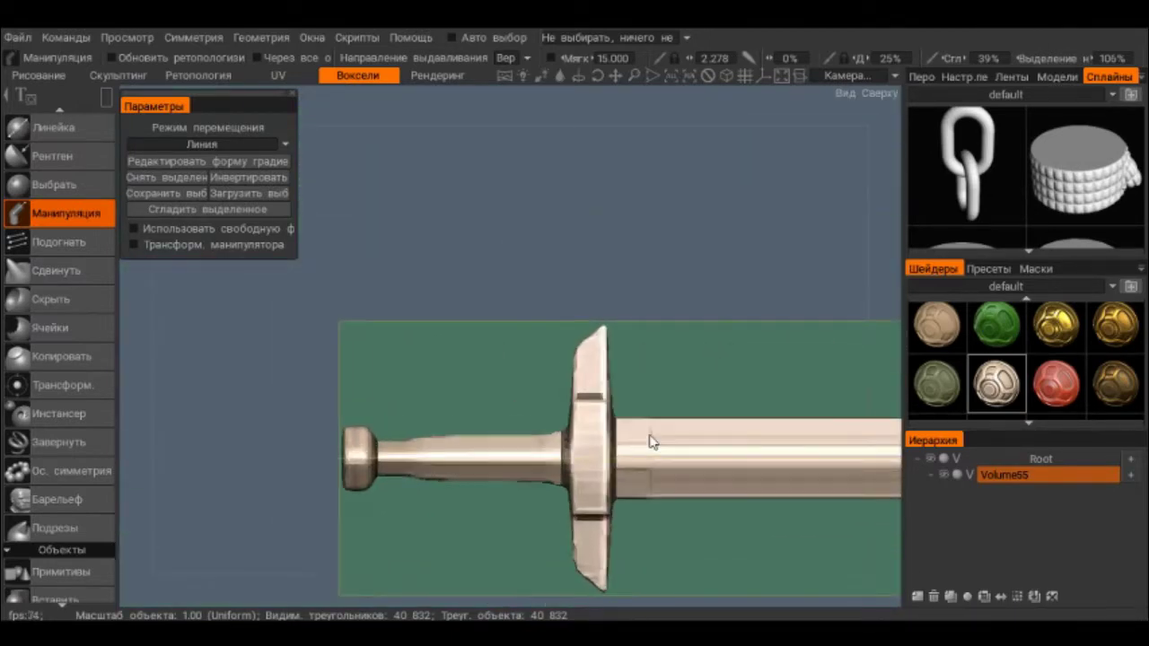
Step: With an enlarged Move brush radius, drag the crossguard tip sideways into an upswept hook
click(55, 271)
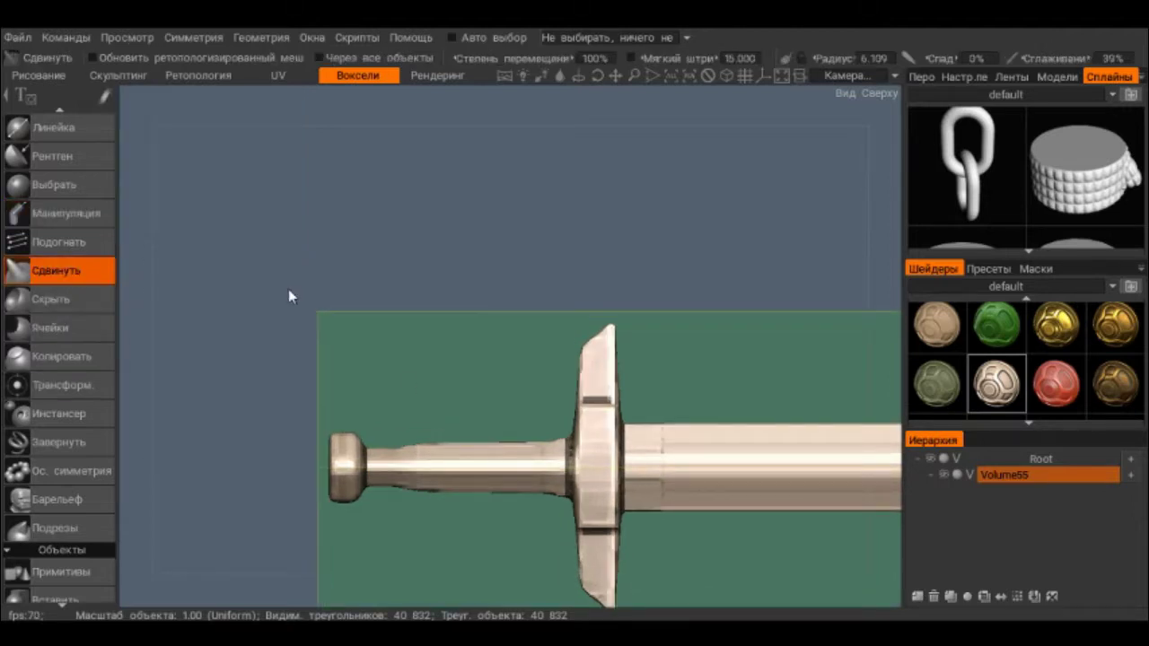
right_drag(476, 305, 593, 477)
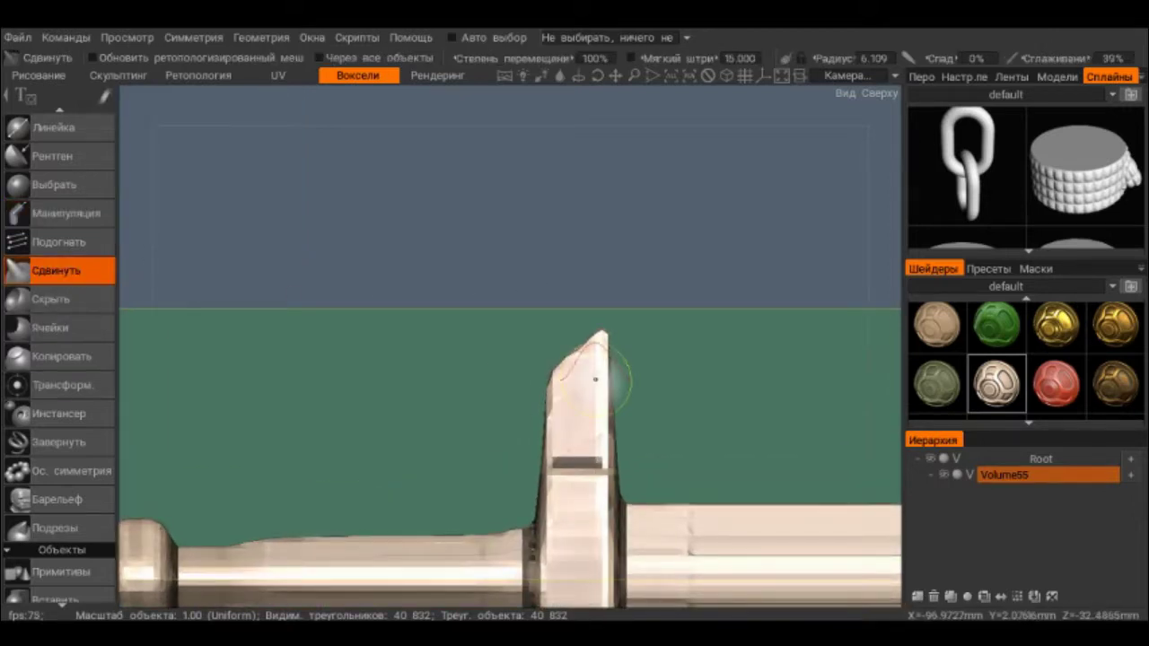
right_drag(595, 380, 587, 379)
drag(588, 380, 637, 364)
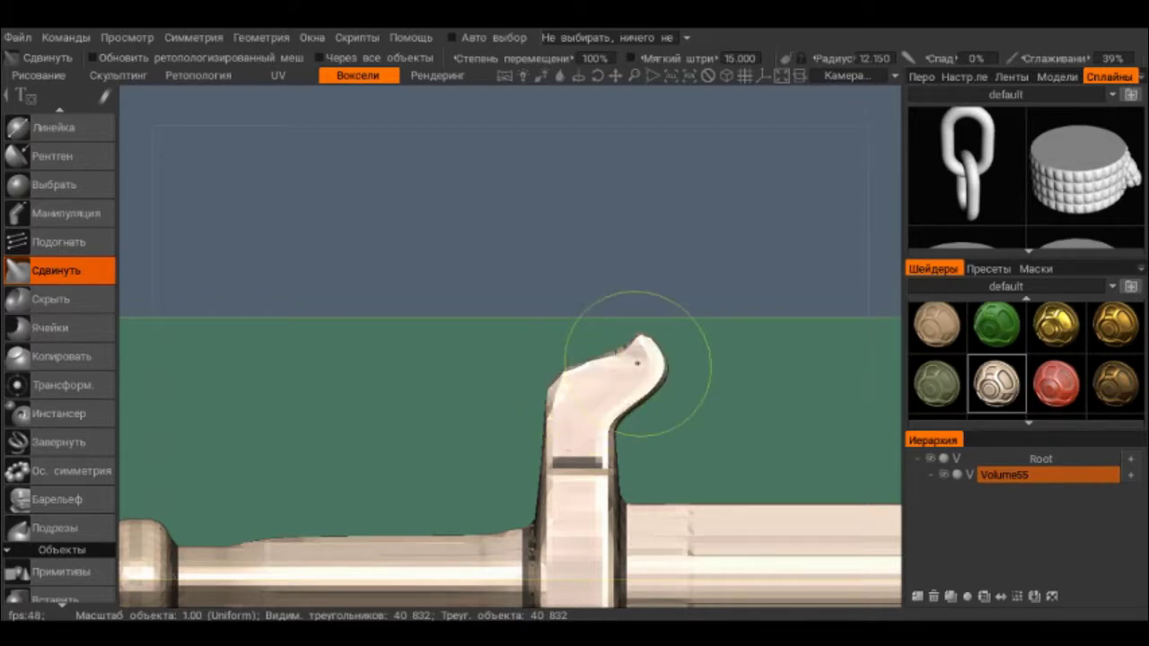
middle_drag(638, 363, 641, 297)
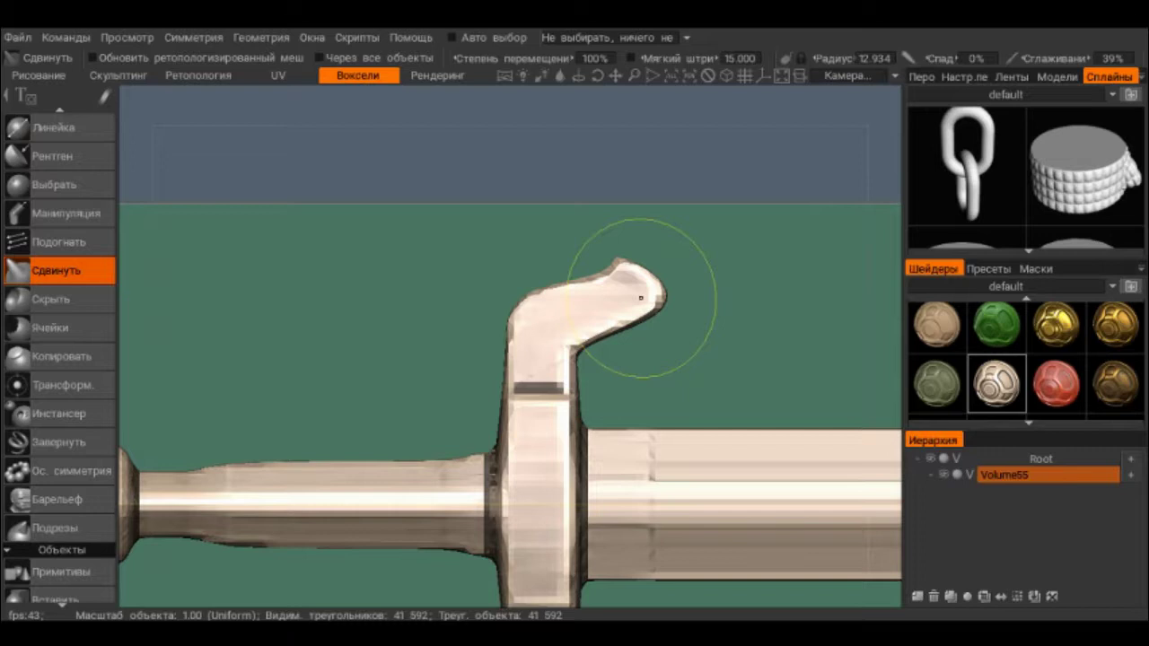
middle_drag(640, 298, 554, 312)
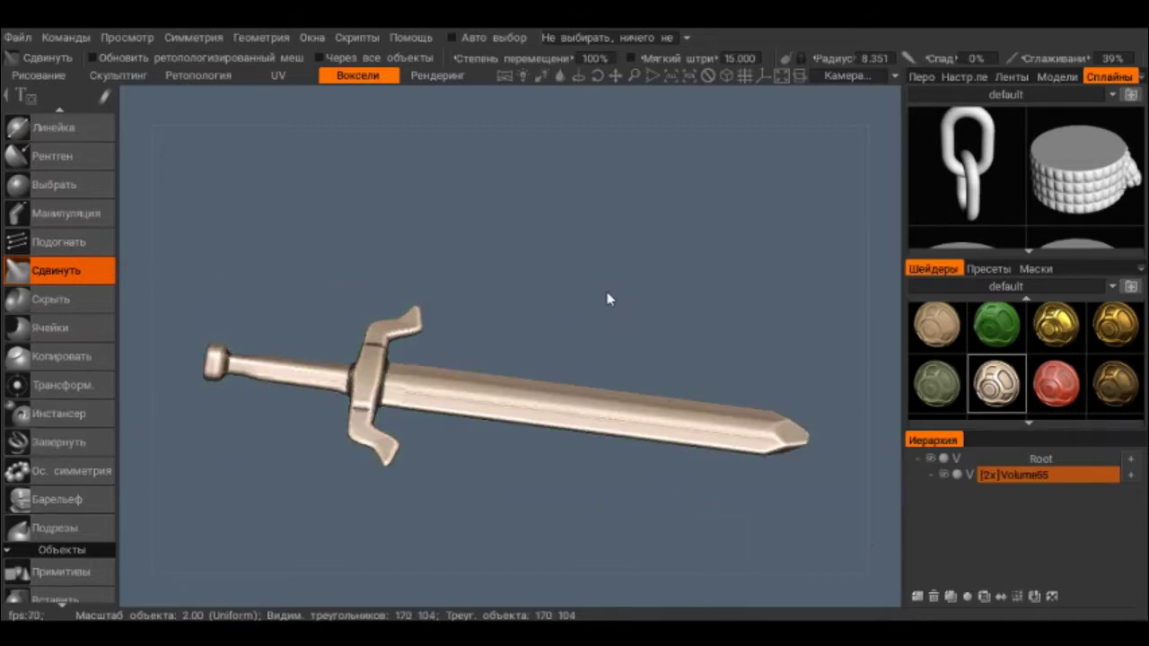
scroll(607, 297, up, 3)
scroll(567, 351, up, 3)
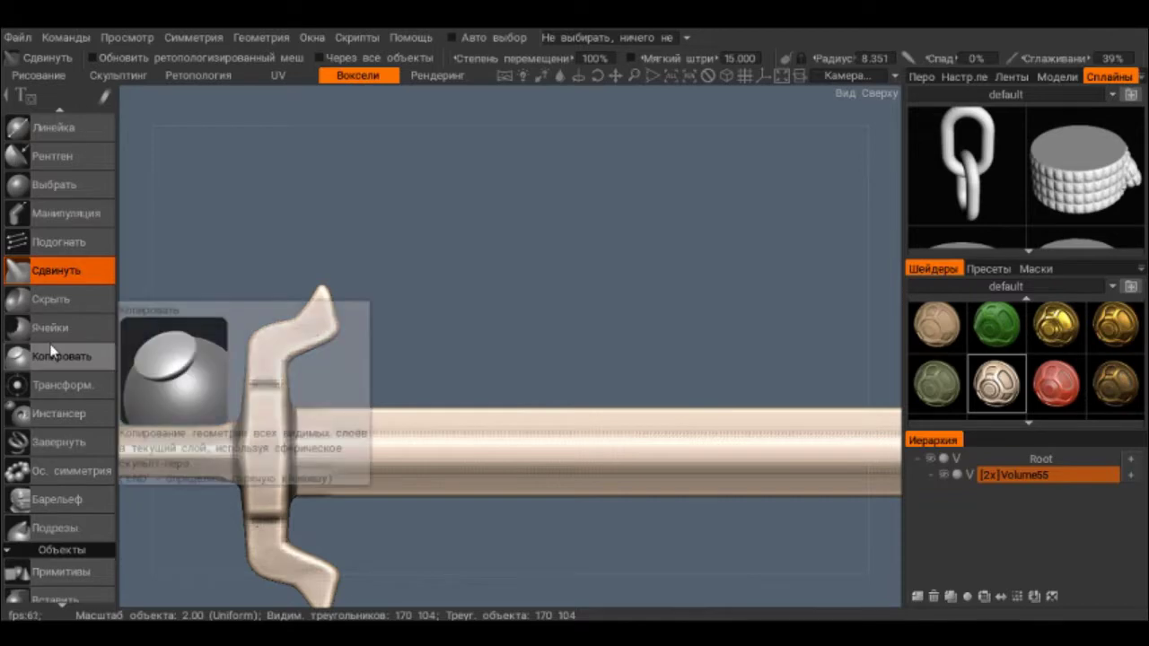
scroll(51, 345, up, 3)
scroll(51, 328, up, 5)
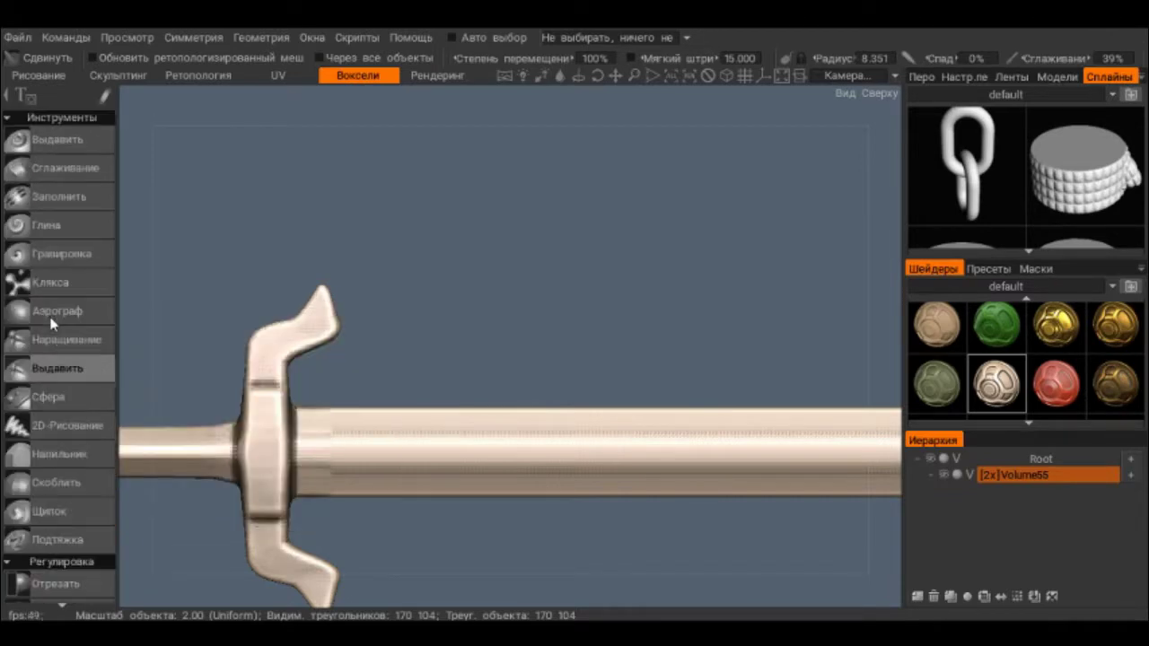
middle_drag(306, 310, 677, 308)
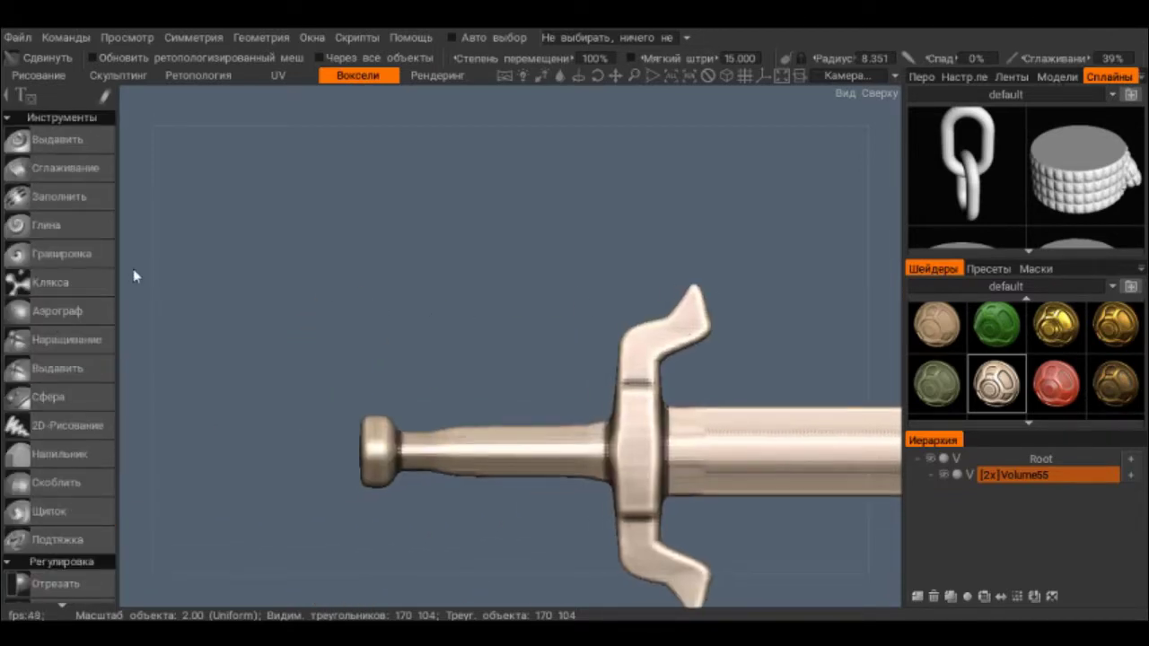
Step: Pick the rectangle Выдавить (Extrude) brush and try marking a band across the grip
click(78, 373)
scroll(386, 301, up, 5)
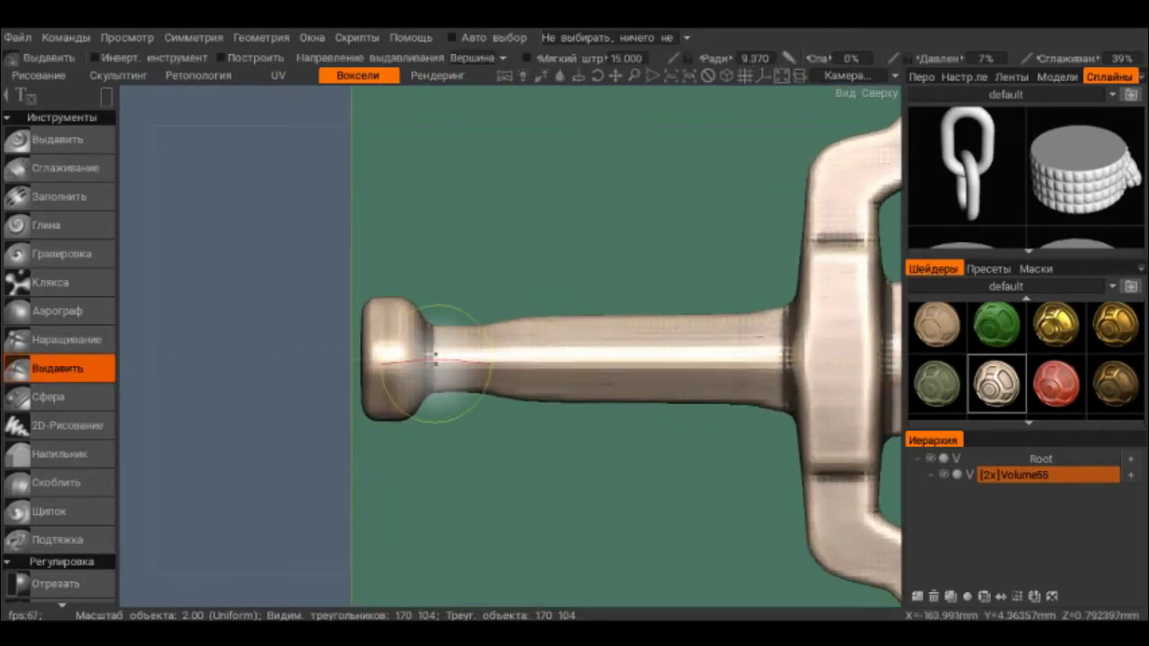
drag(437, 292, 513, 391)
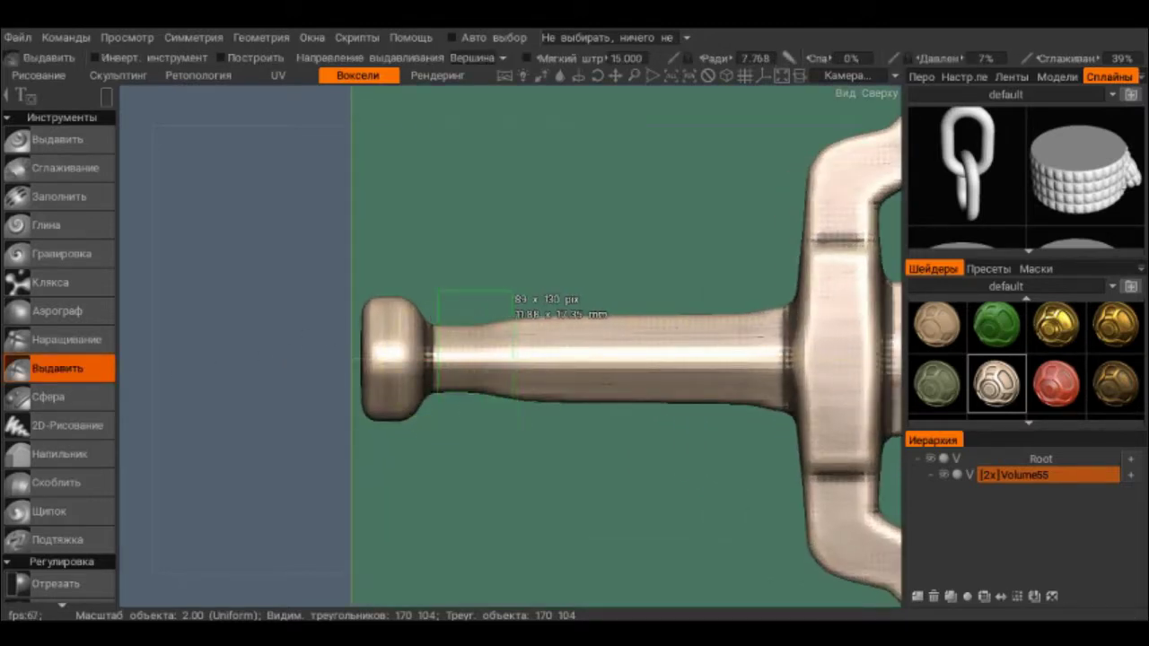
Step: Set extrusion direction to Вершина нормали (vertex normals) and lower pressure to 2%
drag(498, 445, 488, 207)
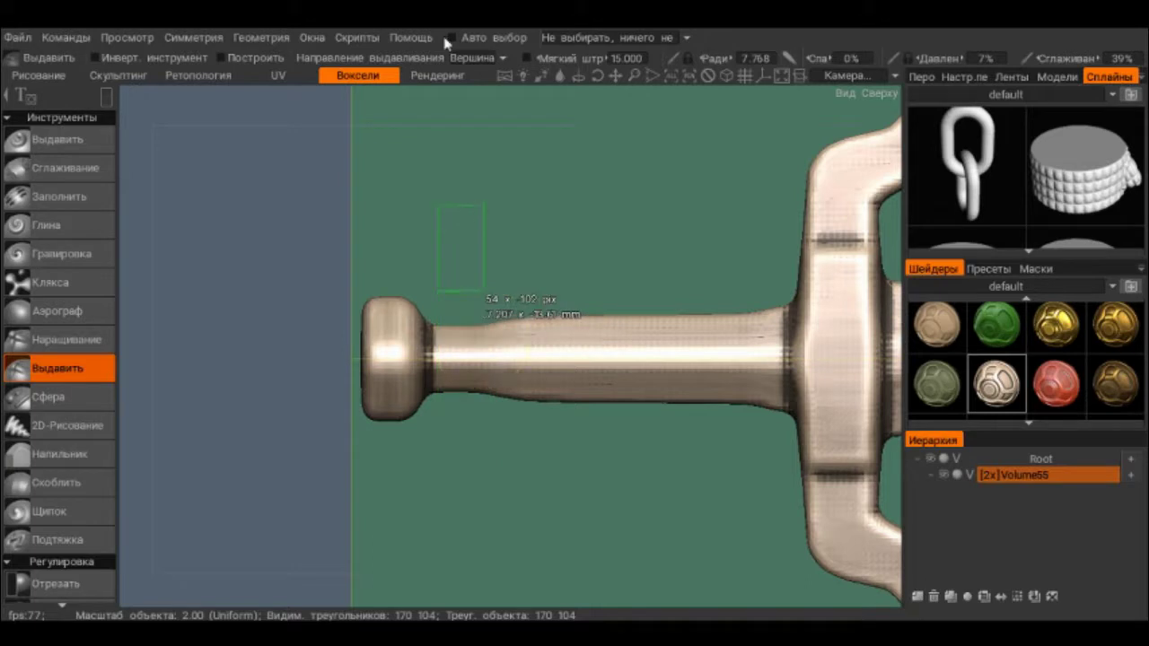
click(477, 57)
click(492, 159)
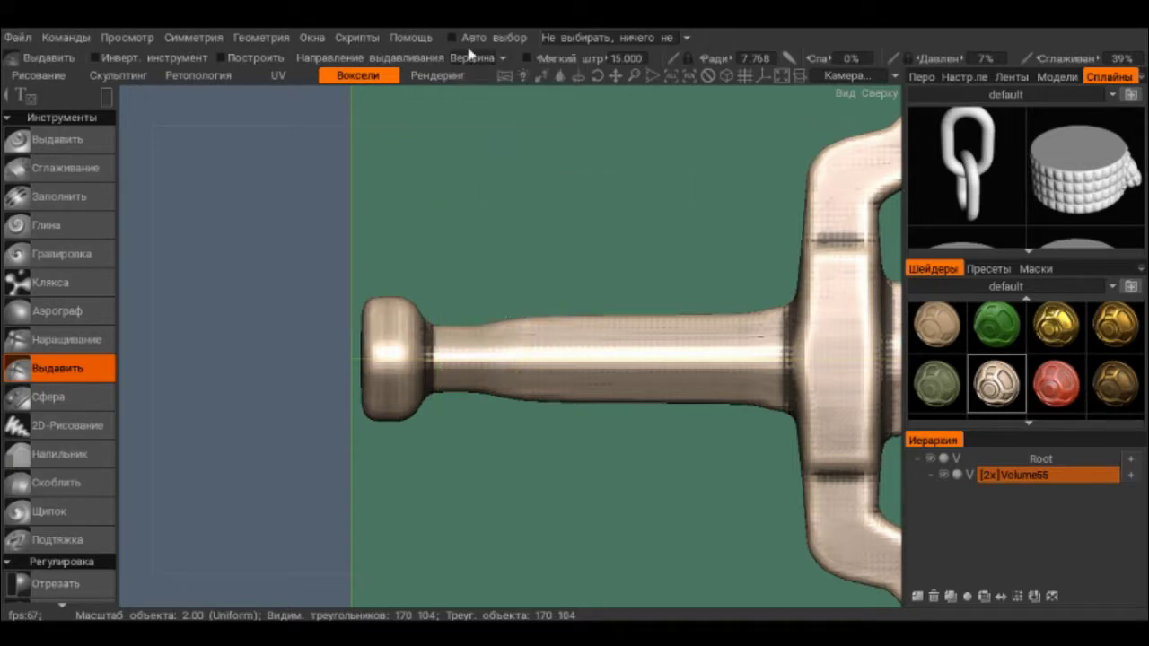
drag(435, 292, 513, 382)
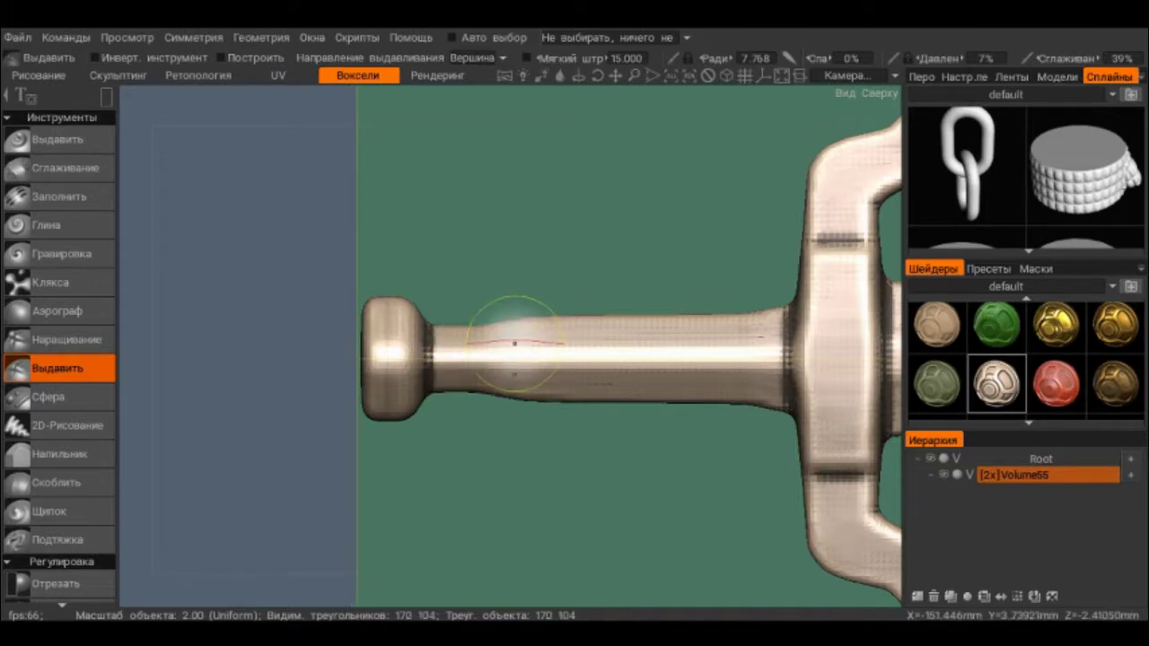
right_click(514, 343)
key(Escape)
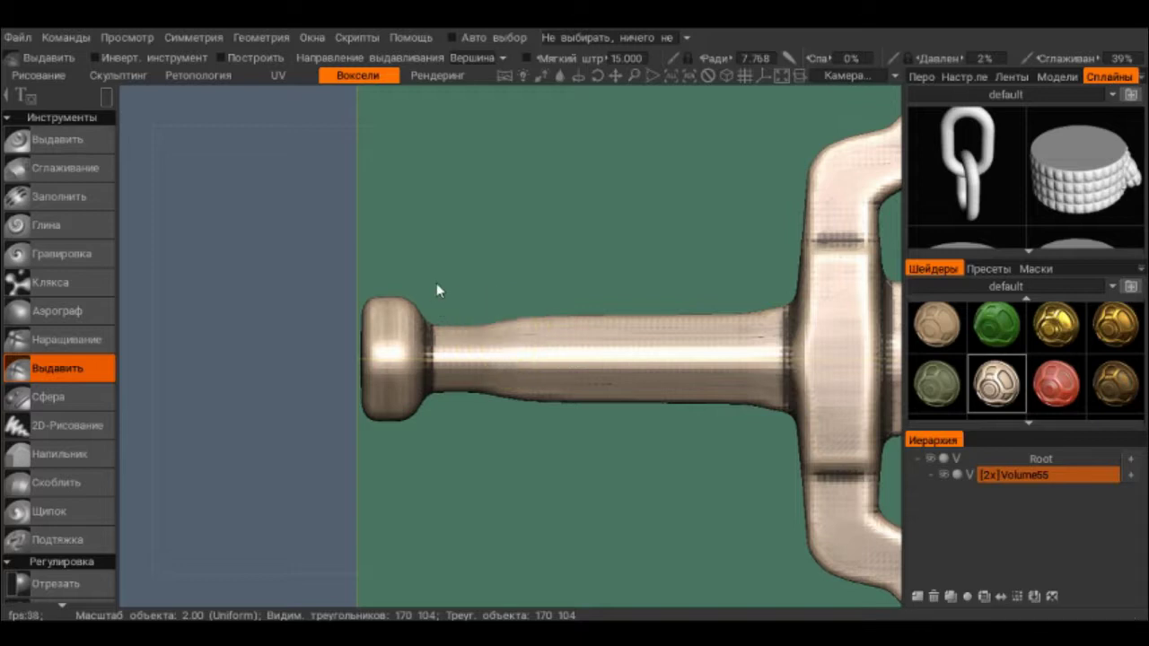
Step: Raise the first three ring bands across the grip, starting from the pommel end
drag(508, 434, 508, 434)
mouse_move(513, 278)
mouse_down()
mouse_move(575, 446)
mouse_move(564, 452)
mouse_up()
click(564, 452)
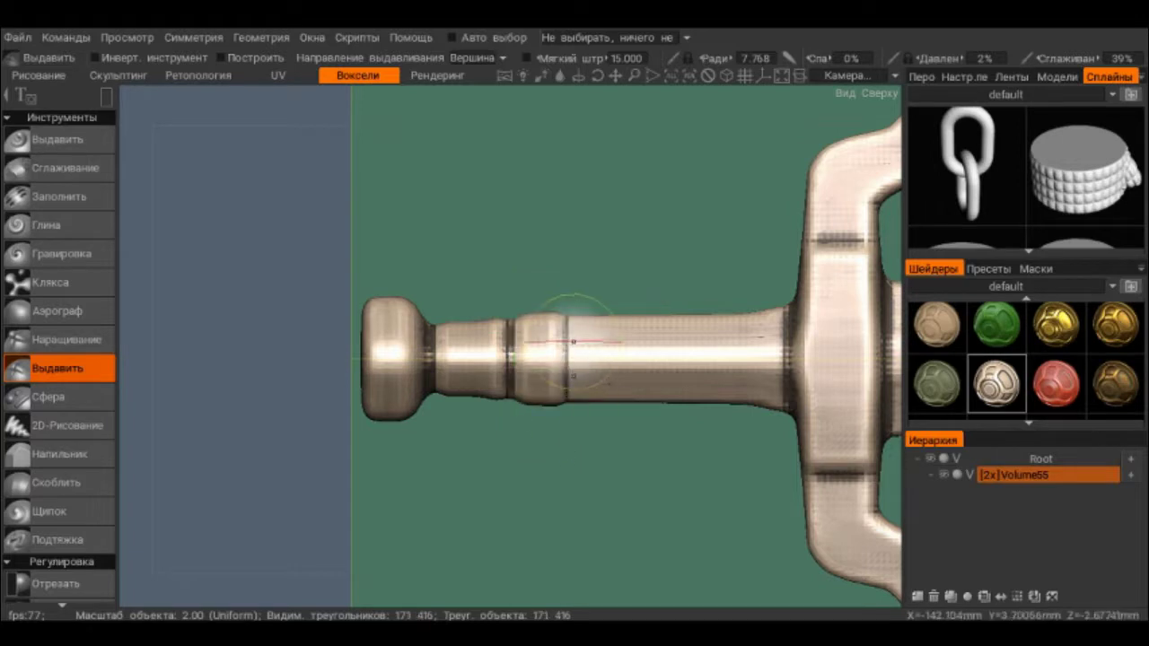
drag(575, 299, 618, 457)
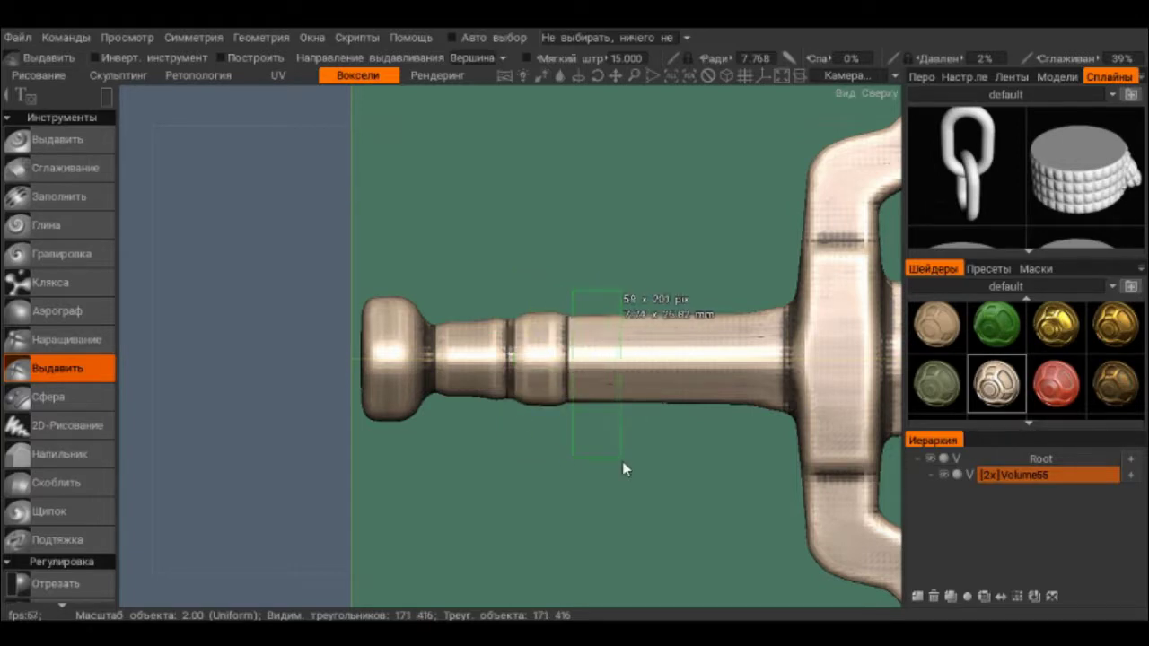
click(622, 462)
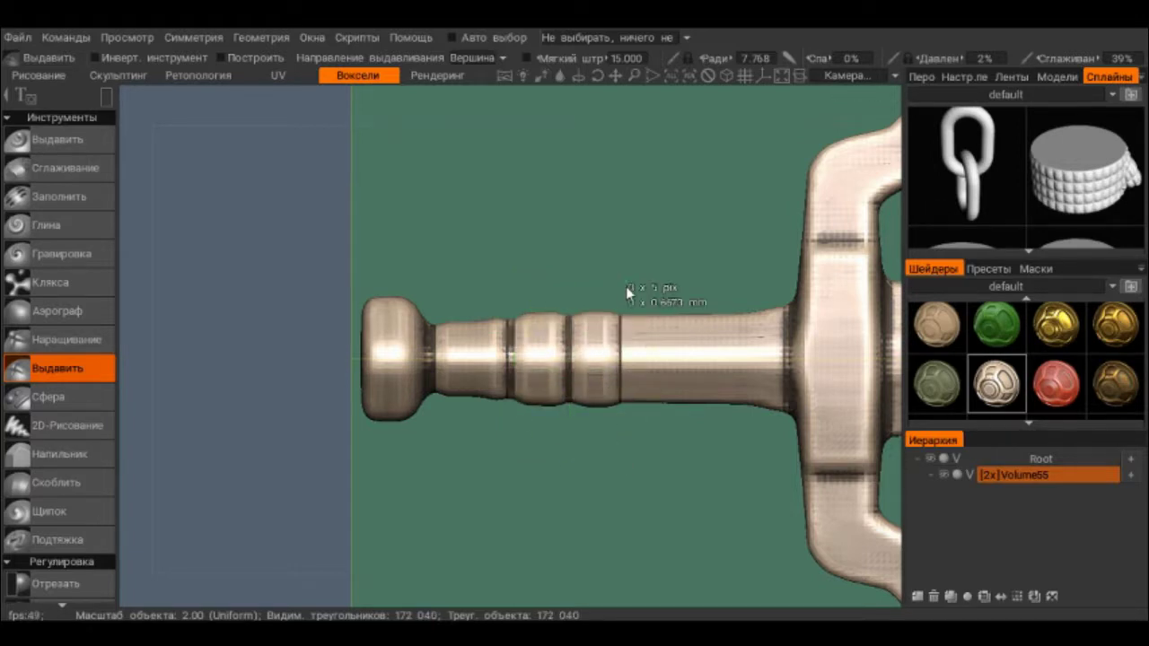
Step: Raise three more ring bands toward the crossguard, completing six rings on the grip
drag(626, 286, 679, 479)
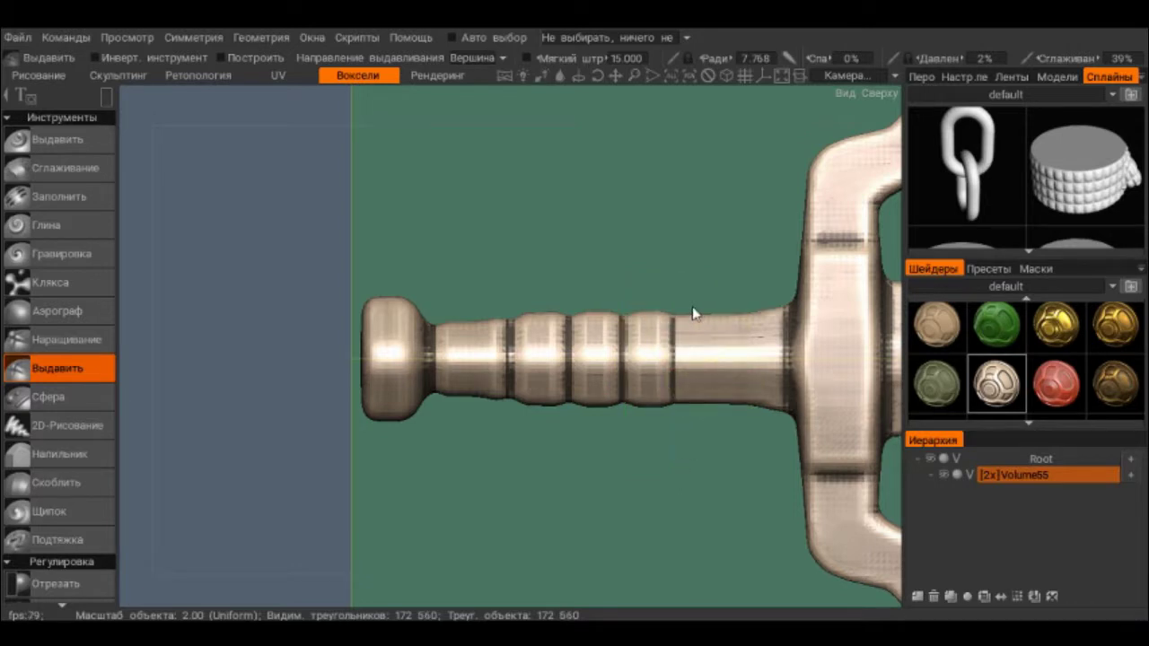
drag(676, 285, 734, 475)
click(722, 478)
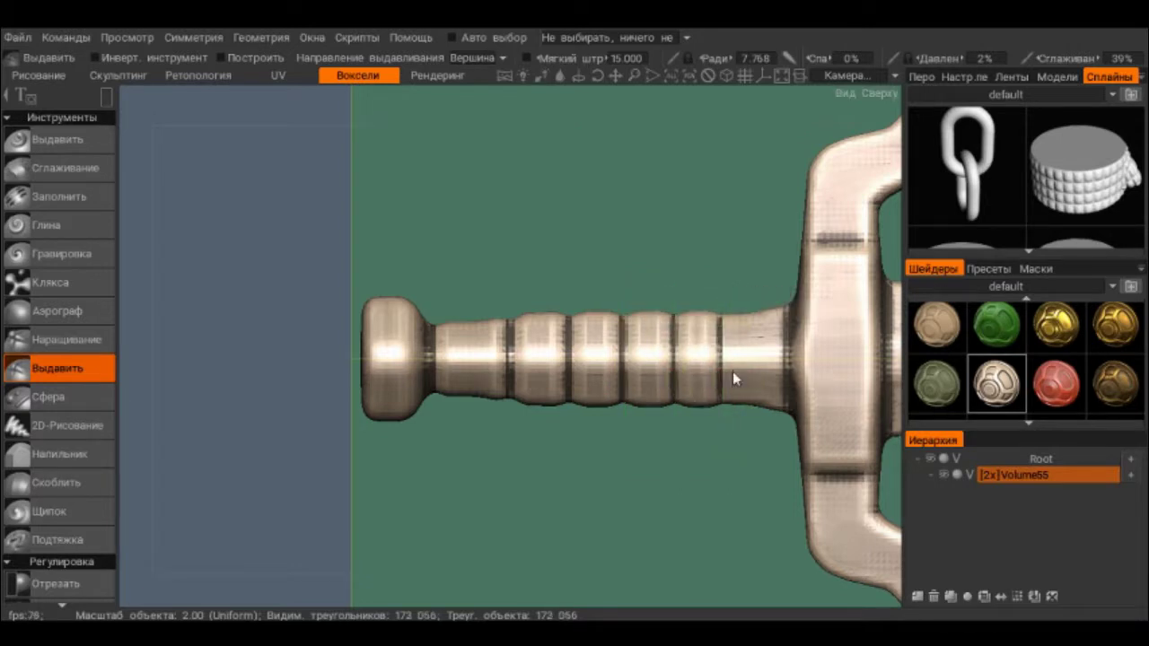
drag(723, 290, 765, 459)
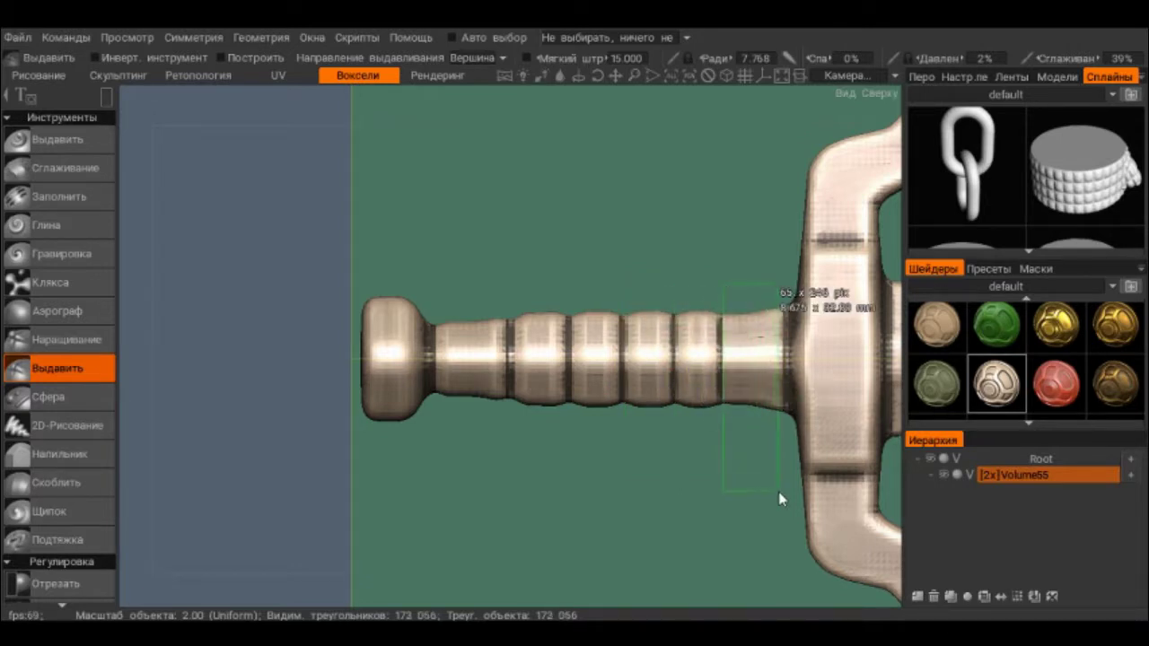
drag(779, 500, 754, 447)
scroll(475, 391, down, 3)
scroll(502, 377, down, 2)
mouse_move(503, 377)
alt+mouse_down()
mouse_move(500, 220)
mouse_move(598, 318)
alt+mouse_up()
mouse_move(598, 319)
middle_down()
mouse_move(269, 319)
mouse_move(597, 319)
middle_up()
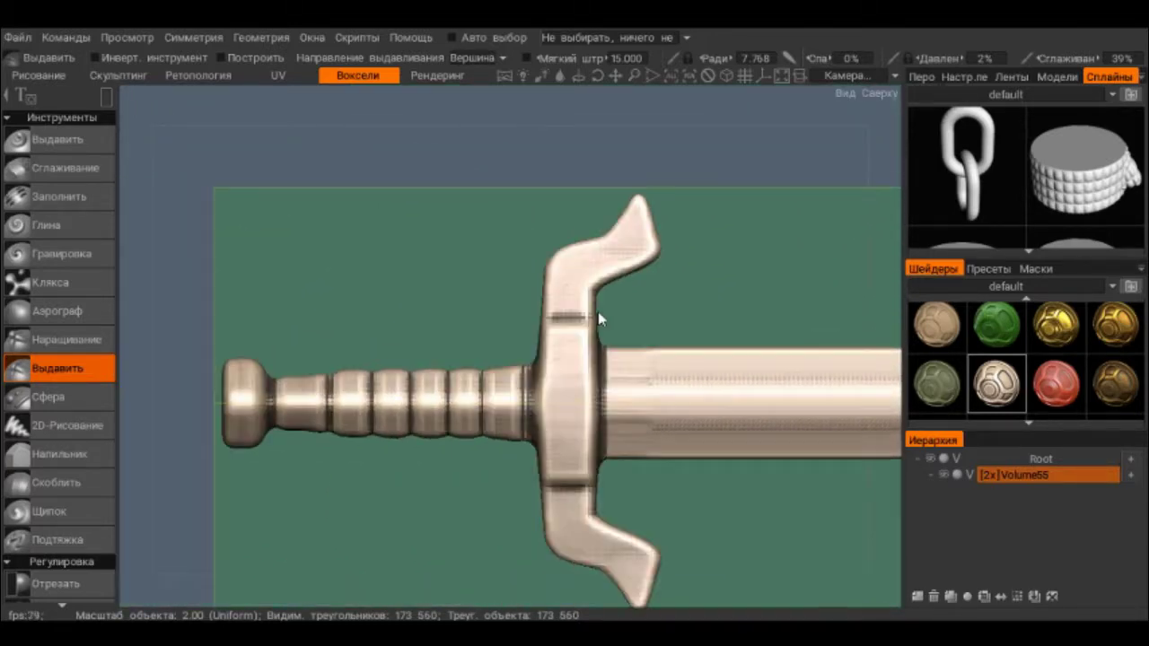
middle_drag(427, 354, 546, 326)
middle_drag(436, 385, 607, 319)
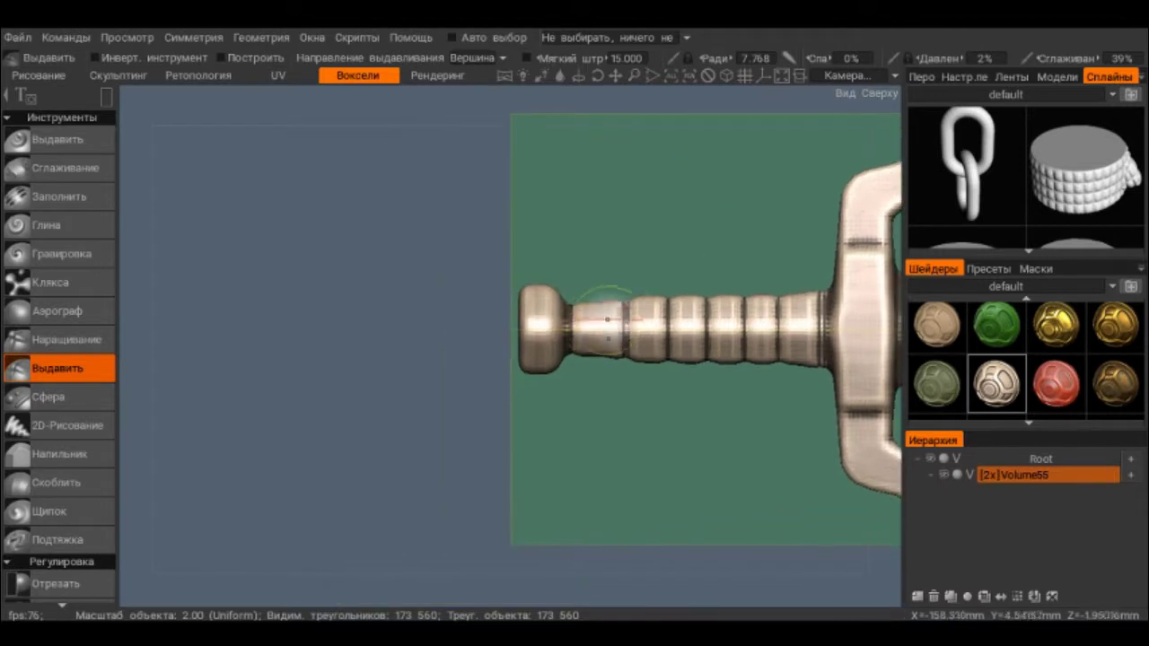
mouse_move(608, 319)
alt+mouse_down()
mouse_move(511, 124)
mouse_move(573, 226)
mouse_move(564, 212)
alt+mouse_up()
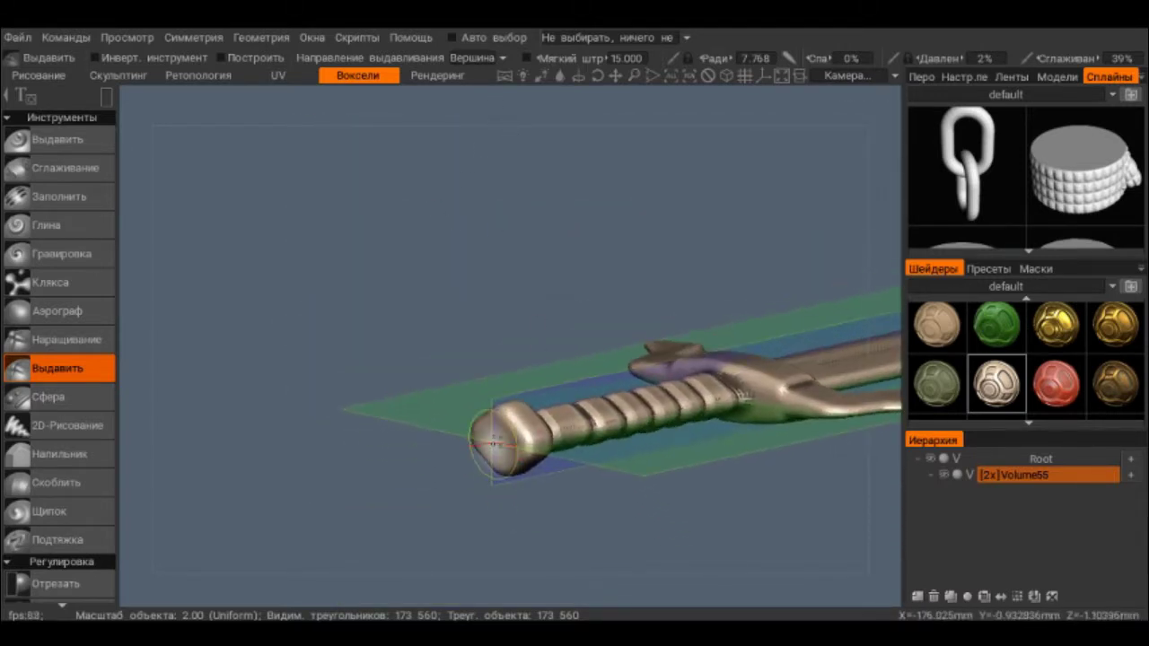
scroll(59, 288, down, 5)
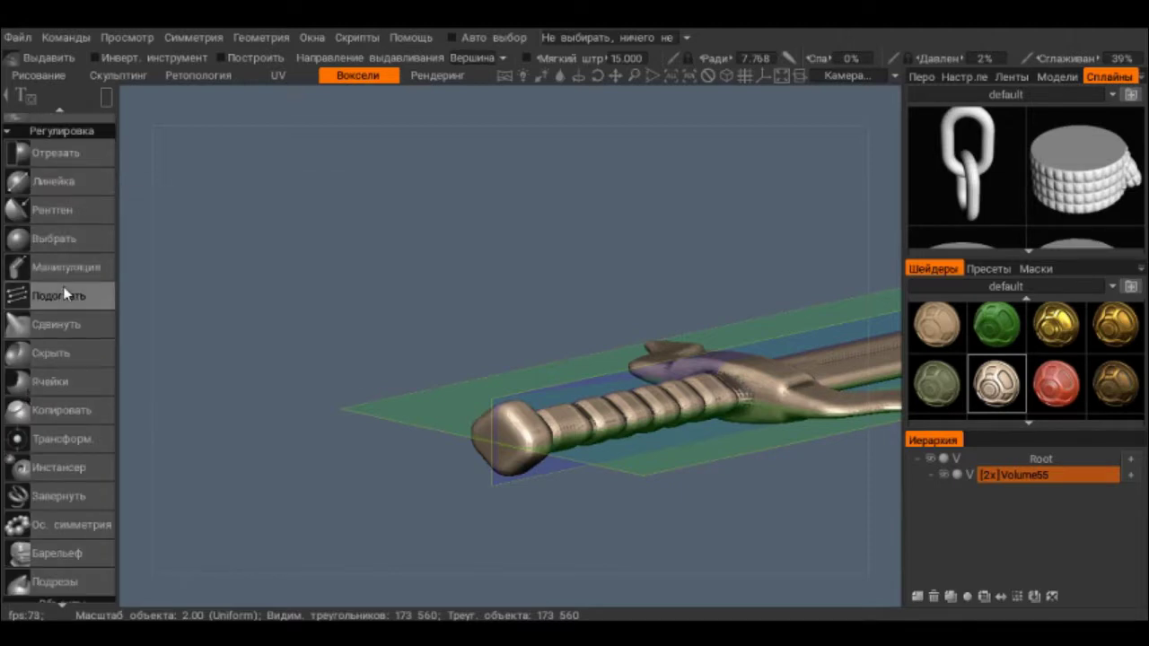
click(62, 325)
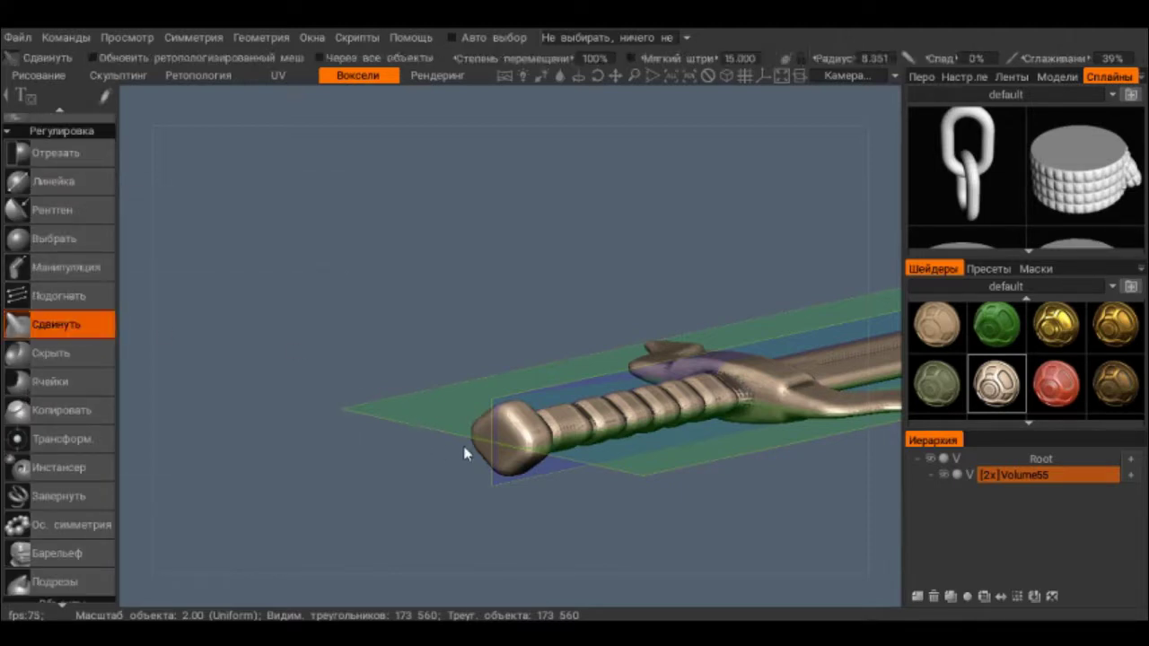
drag(489, 447, 401, 452)
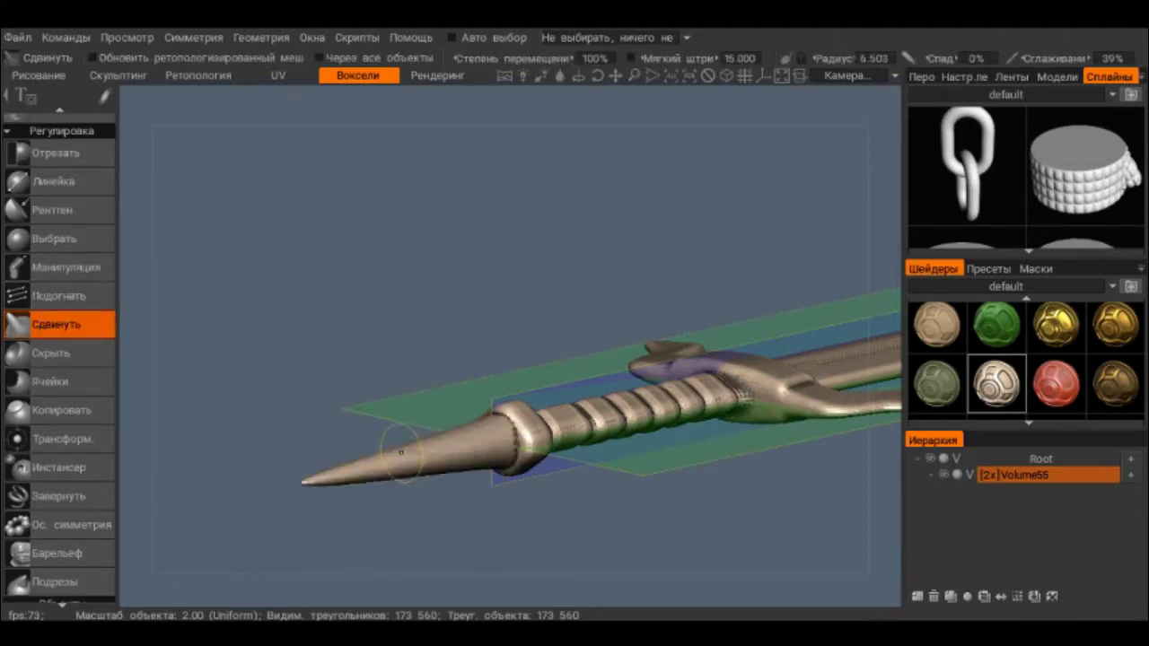
key(ctrl+z)
key(ctrl+z)
mouse_move(544, 377)
right_down()
mouse_move(538, 479)
mouse_move(501, 258)
right_up()
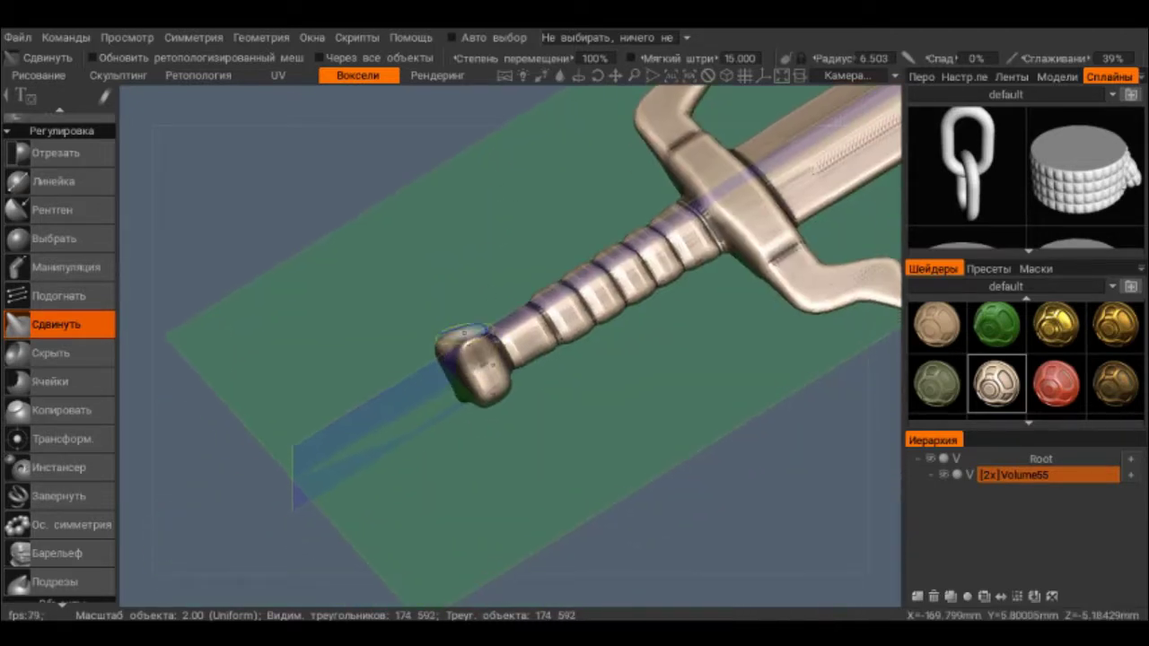
drag(476, 341, 462, 422)
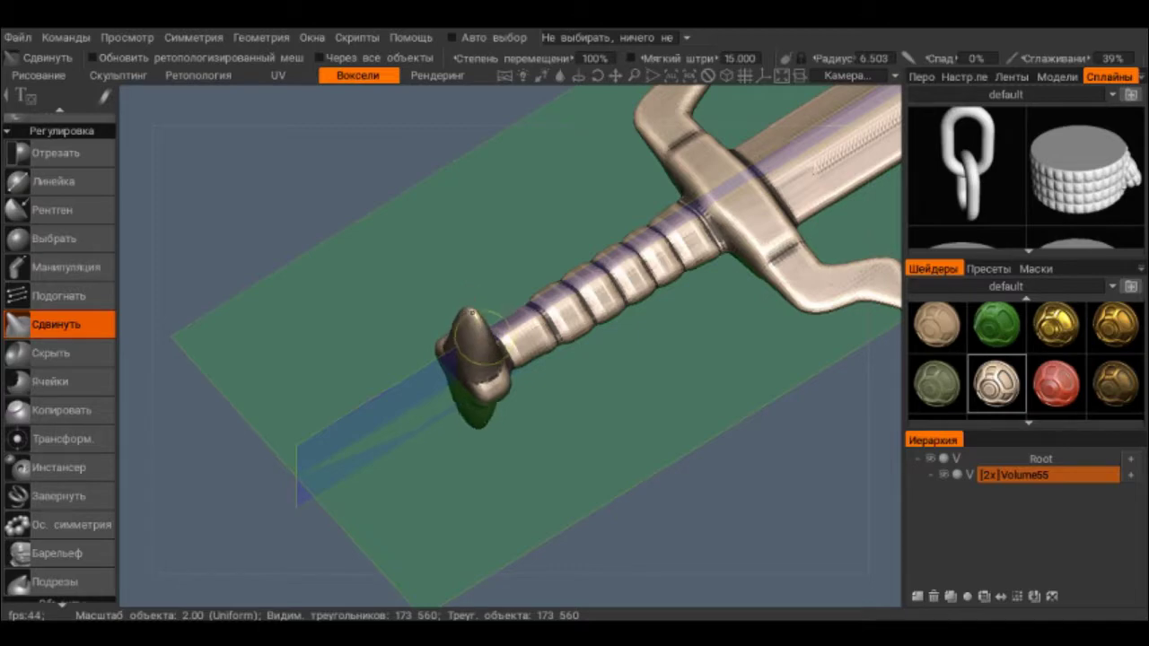
key(ctrl+z)
mouse_move(480, 316)
right_down()
mouse_move(483, 339)
mouse_move(413, 308)
right_up()
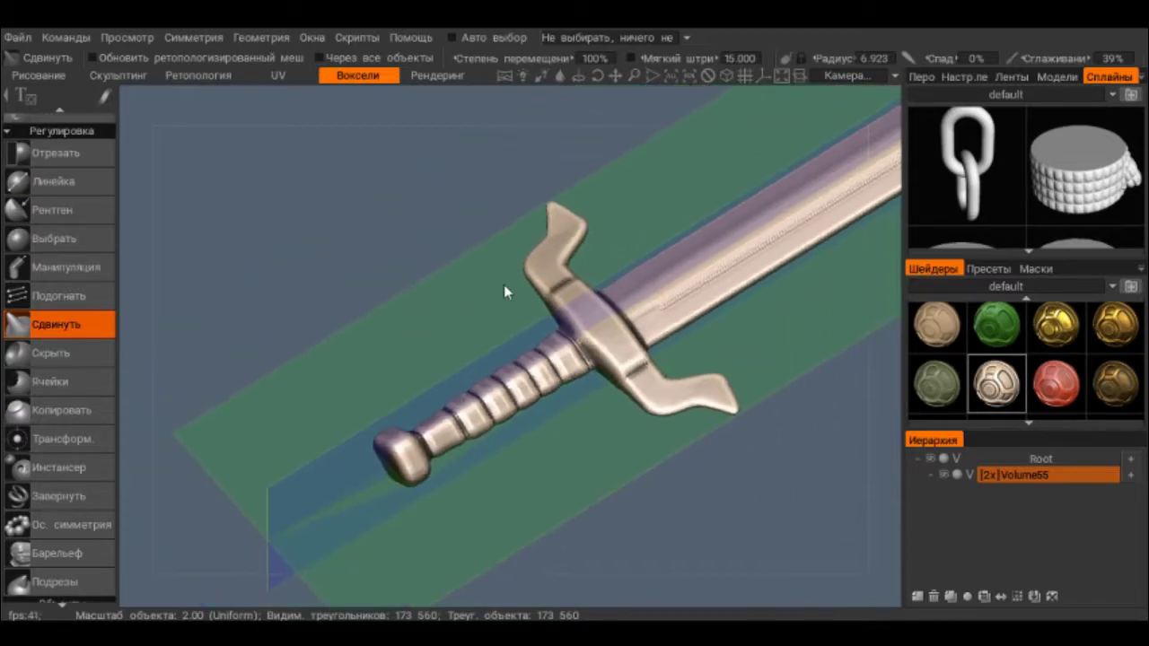
drag(506, 290, 396, 361)
mouse_move(395, 360)
right_down()
mouse_move(133, 397)
mouse_move(350, 325)
right_up()
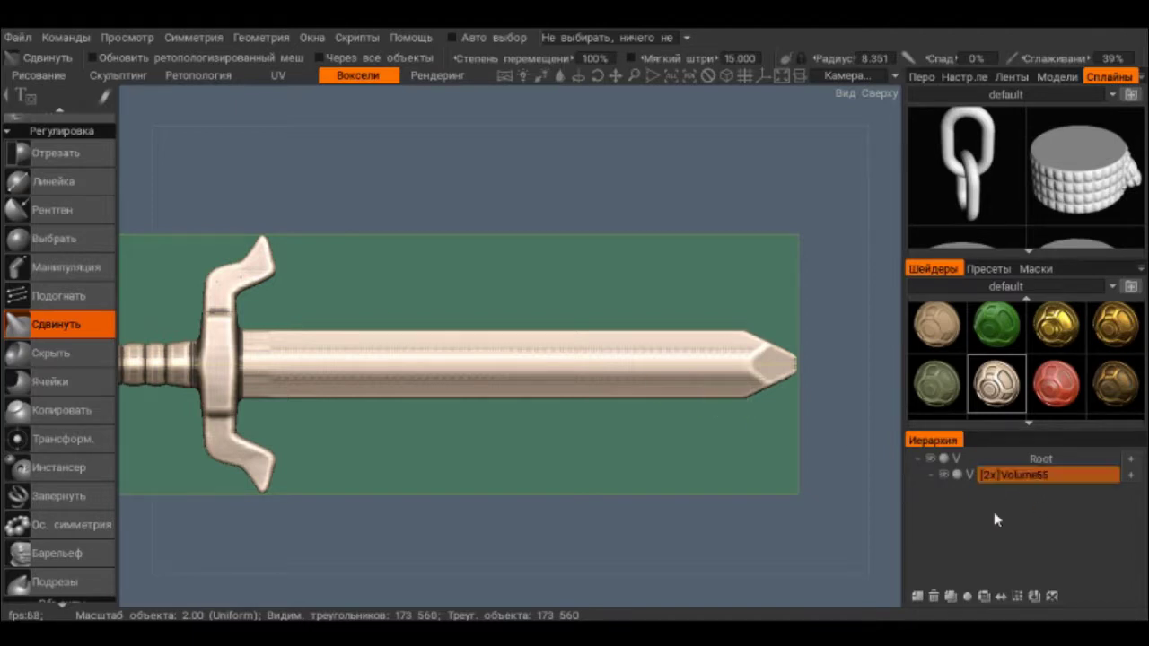
Step: Switch to the Скоблить (Scrape) tool with a tilted close view of the blade tip
right_drag(862, 476, 805, 428)
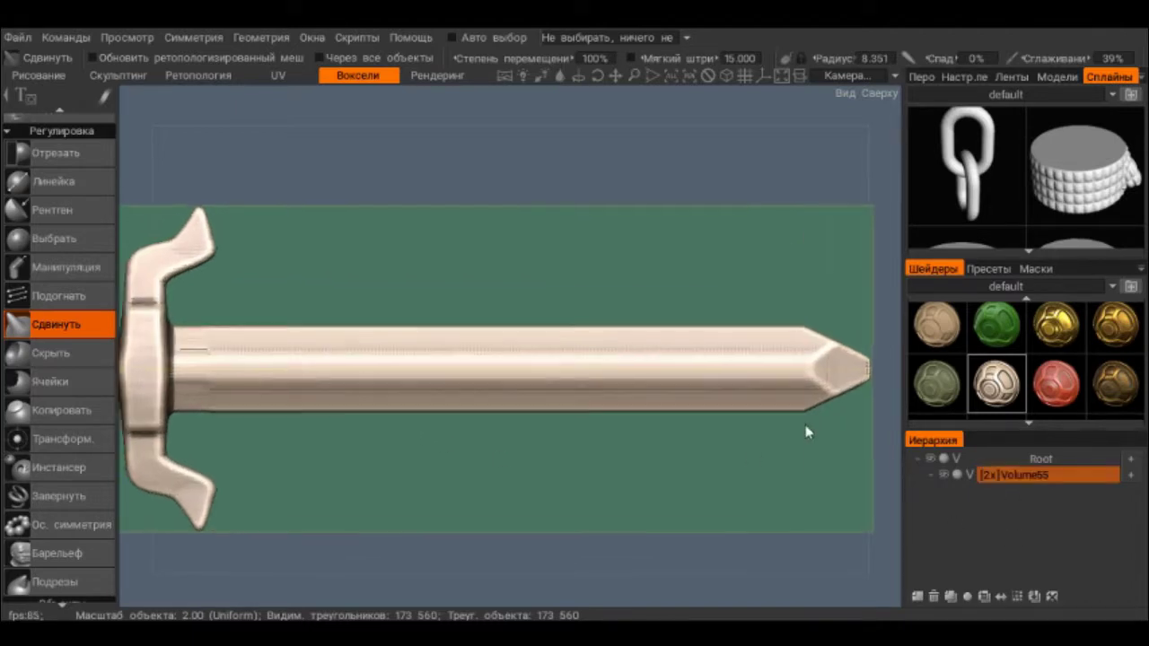
mouse_move(805, 428)
middle_down()
mouse_move(426, 318)
mouse_move(269, 318)
middle_up()
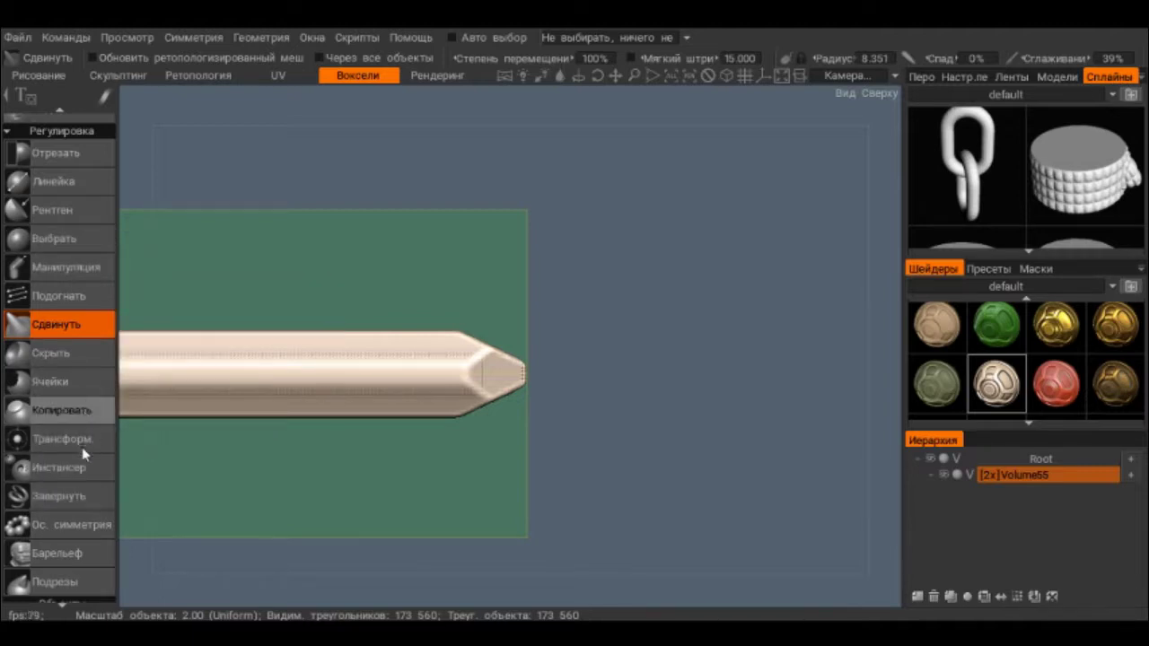
scroll(44, 197, up, 5)
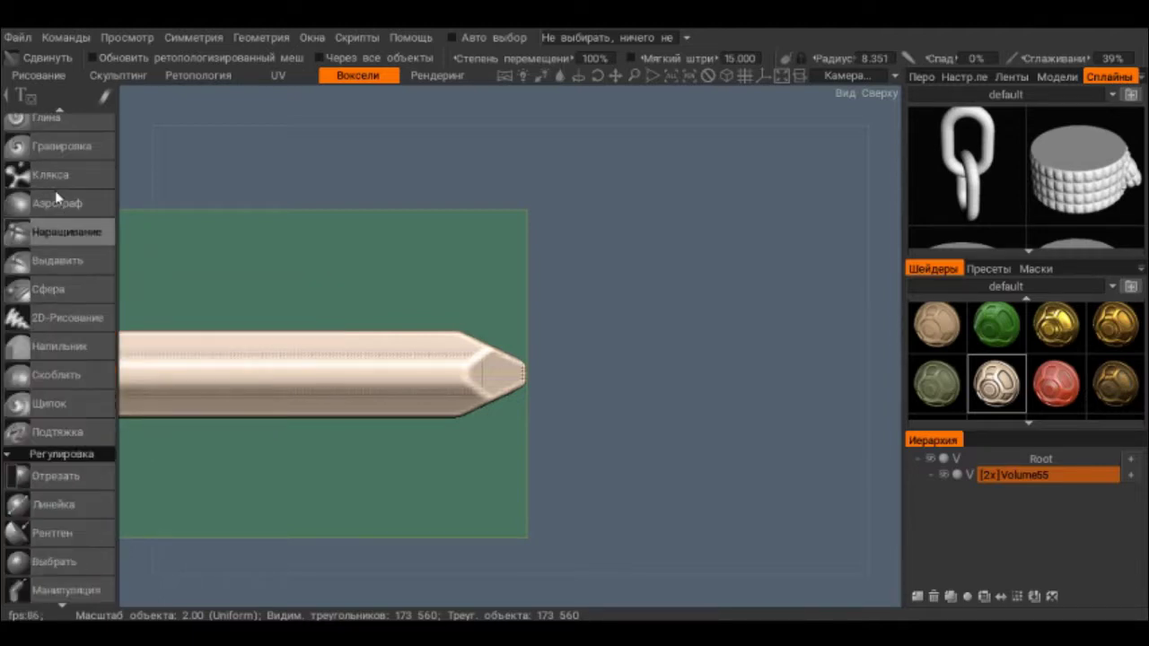
scroll(63, 216, up, 2)
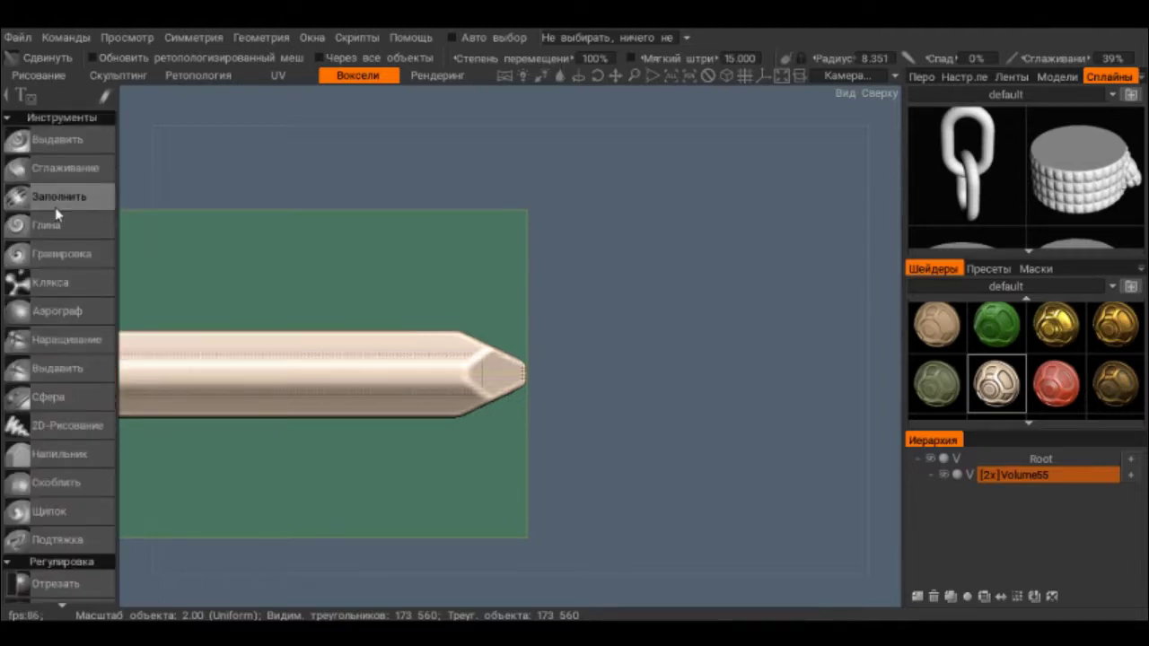
click(86, 480)
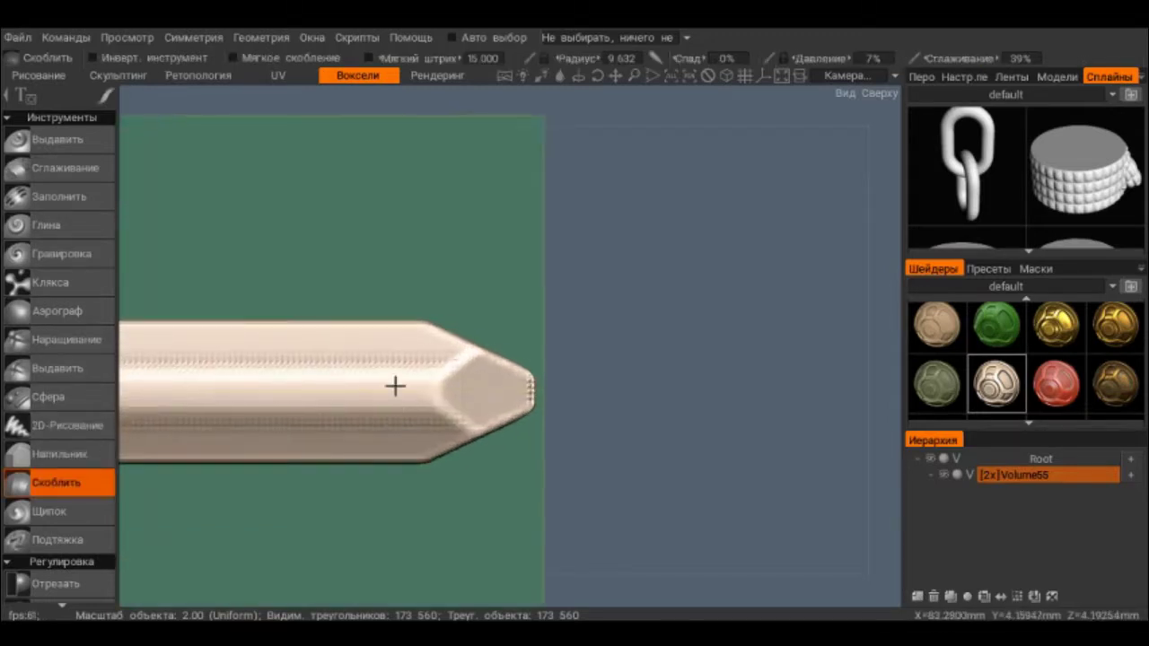
mouse_move(395, 386)
middle_down()
mouse_move(364, 311)
mouse_move(449, 321)
middle_up()
Step: Scrape the tip's bevels flatter using a smaller radius and 44% pressure
drag(459, 392, 477, 407)
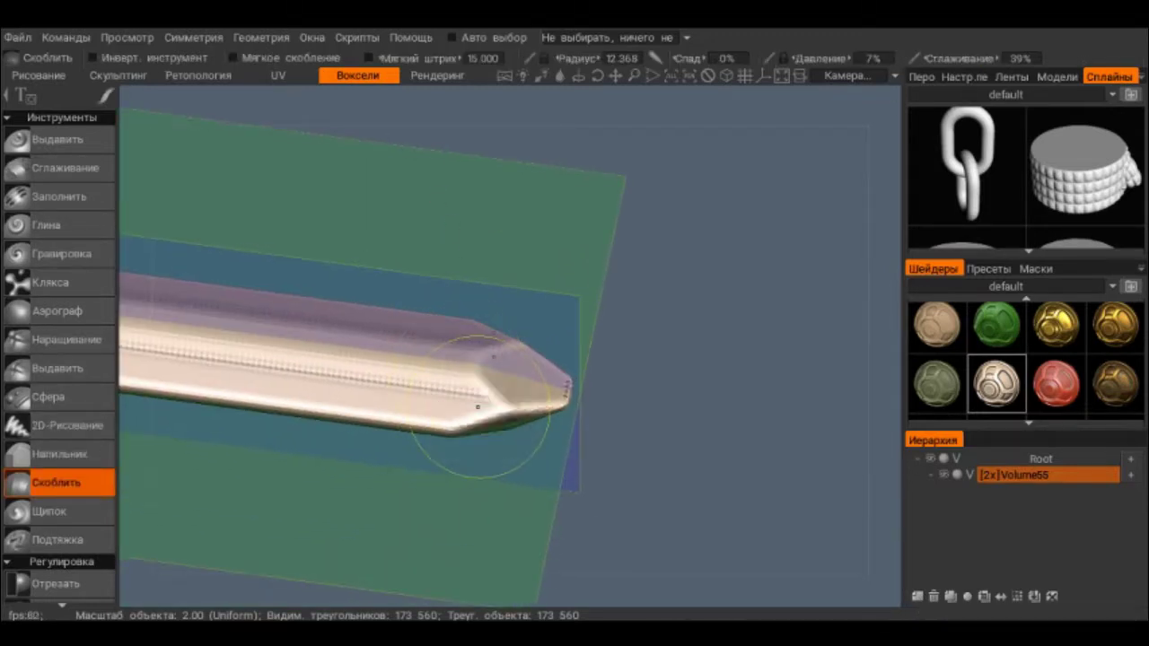
mouse_move(526, 398)
right_down()
mouse_move(505, 381)
mouse_move(485, 396)
right_up()
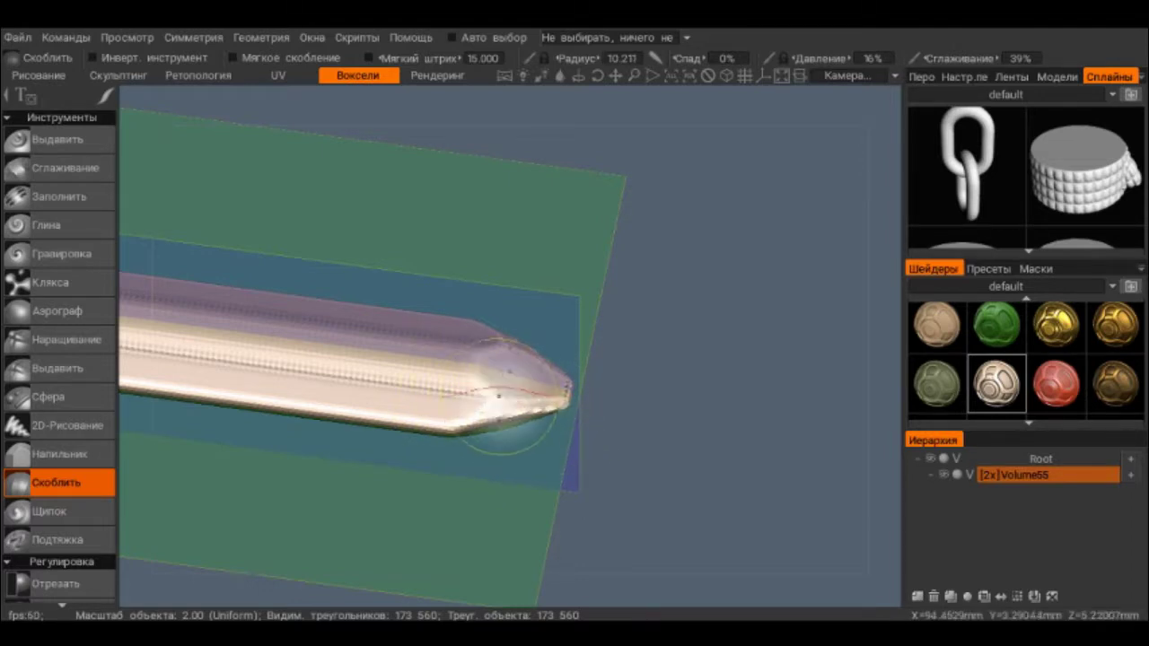
alt+drag(519, 403, 488, 397)
right_drag(488, 398, 523, 393)
mouse_move(523, 393)
mouse_down()
mouse_move(538, 398)
mouse_move(513, 410)
mouse_move(526, 384)
mouse_move(485, 384)
mouse_up()
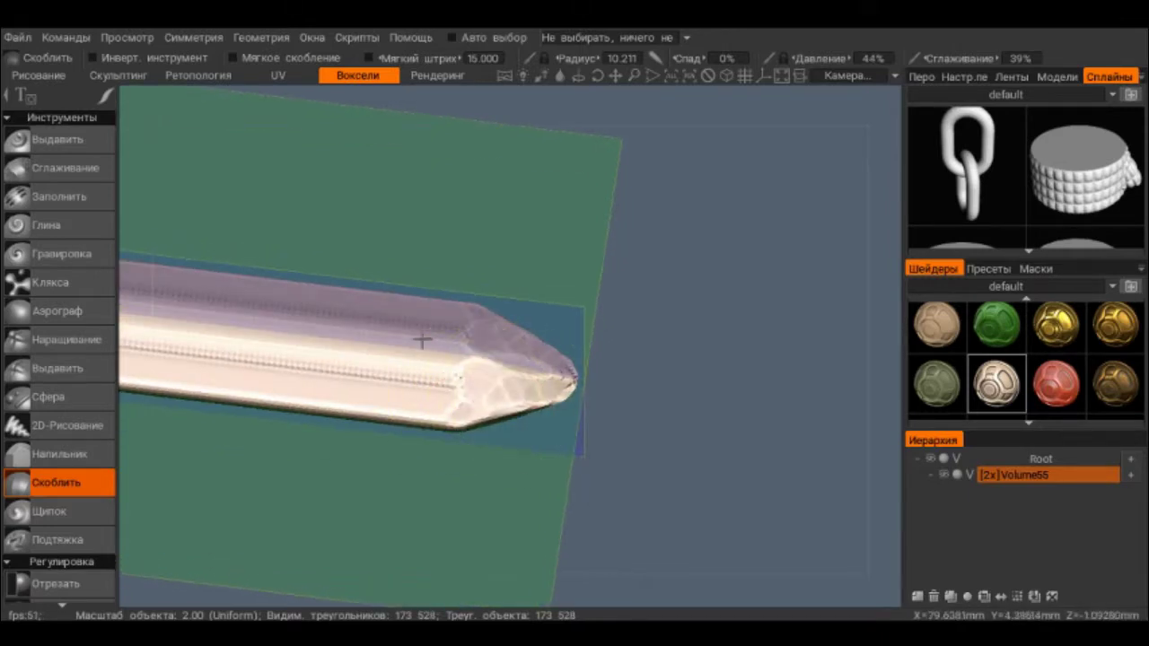
mouse_move(421, 335)
alt+mouse_down()
mouse_move(449, 310)
mouse_move(472, 380)
mouse_move(532, 306)
mouse_move(547, 320)
mouse_move(539, 346)
mouse_move(475, 333)
alt+mouse_up()
Step: Scrape the blade faces flat toward the crossguard, erasing the dotted detail
middle_drag(475, 333, 692, 341)
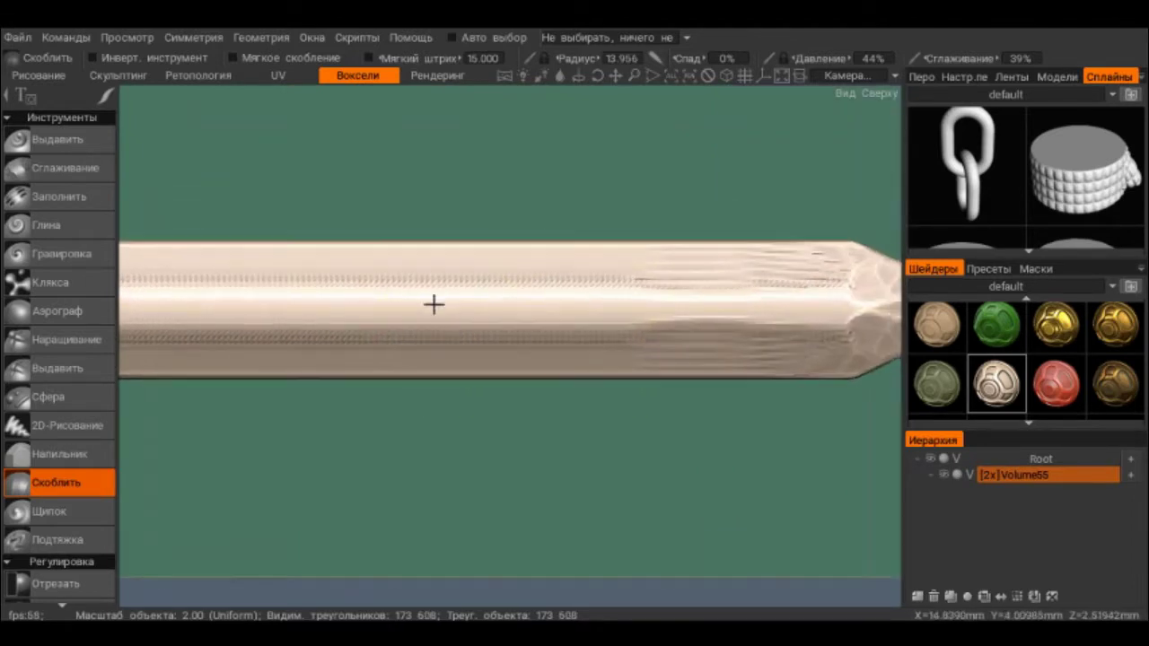
mouse_move(434, 303)
alt+mouse_down()
mouse_move(439, 206)
mouse_move(368, 210)
alt+mouse_up()
scroll(669, 341, up, 3)
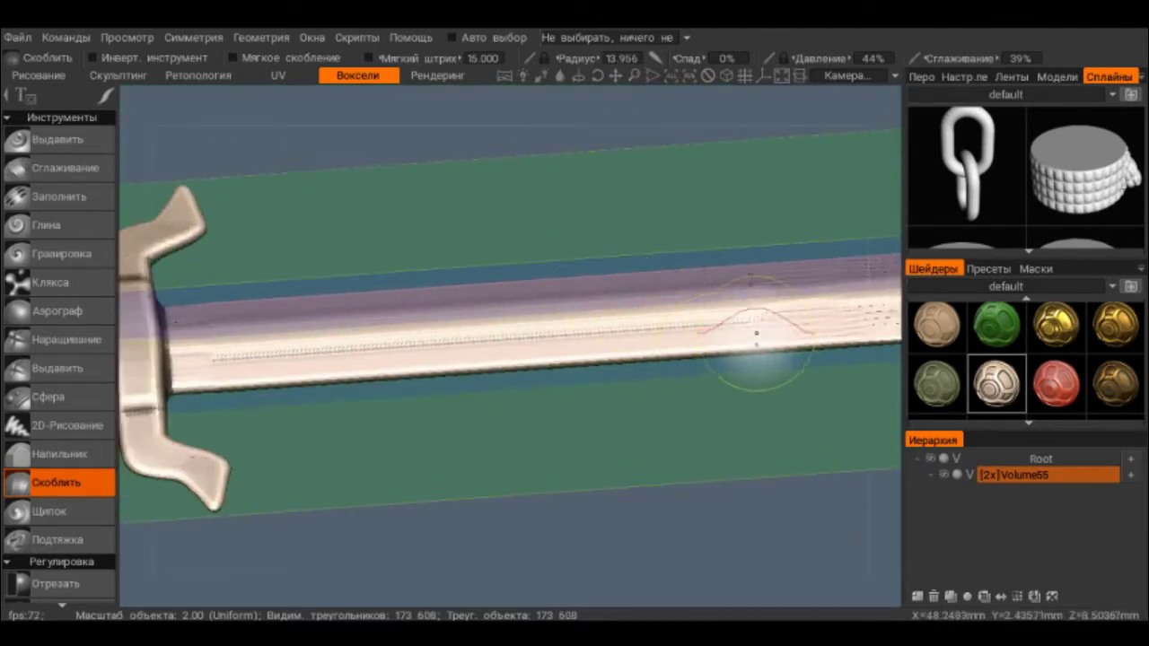
drag(757, 333, 231, 346)
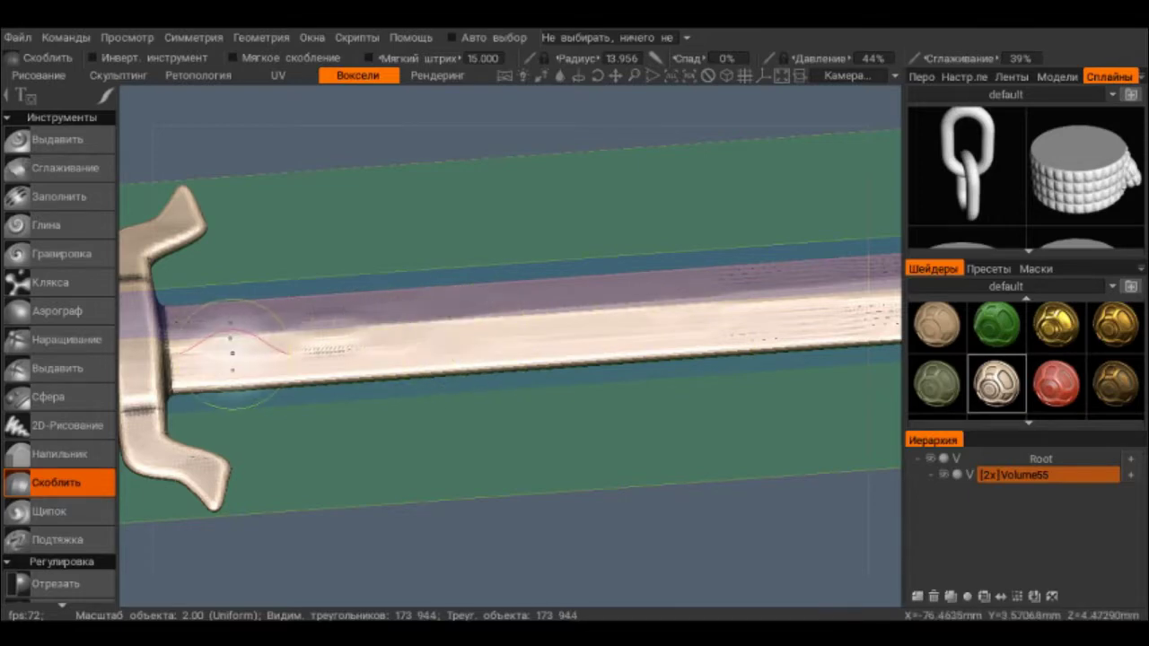
middle_drag(231, 347, 154, 333)
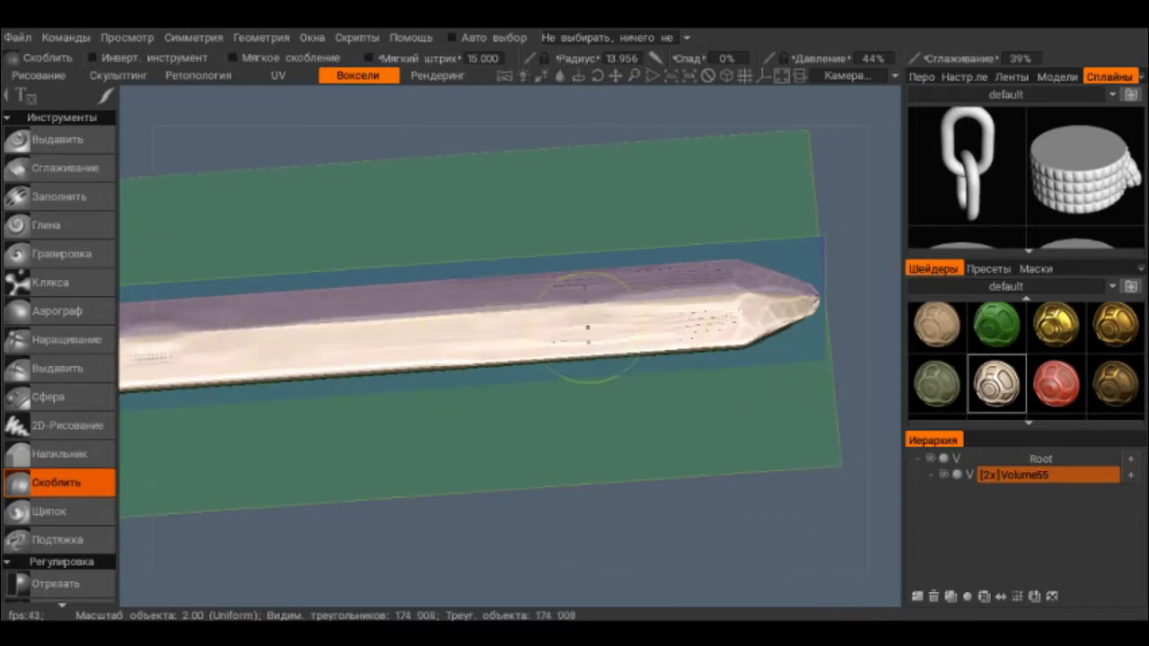
Step: Scrape the blade tip surface smooth, checking it from a diagonal close-up
mouse_move(651, 373)
mouse_down()
mouse_move(744, 326)
mouse_move(569, 275)
mouse_move(510, 319)
mouse_move(495, 134)
mouse_move(512, 175)
mouse_move(461, 207)
mouse_up()
middle_drag(462, 206, 417, 318)
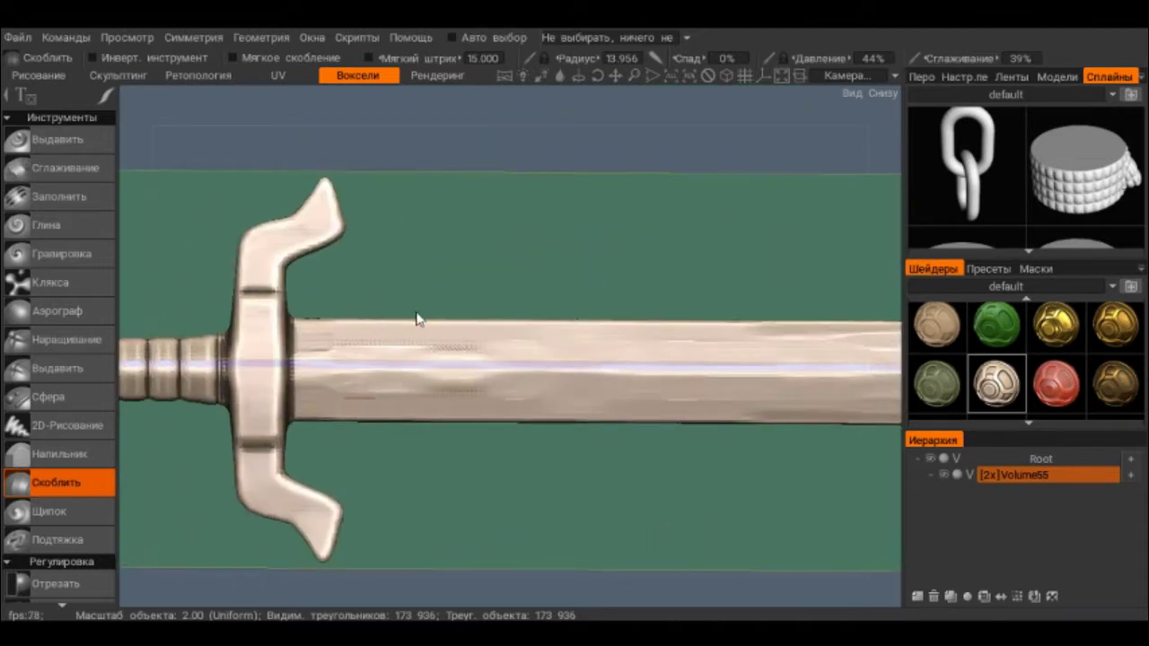
middle_drag(444, 377, 329, 338)
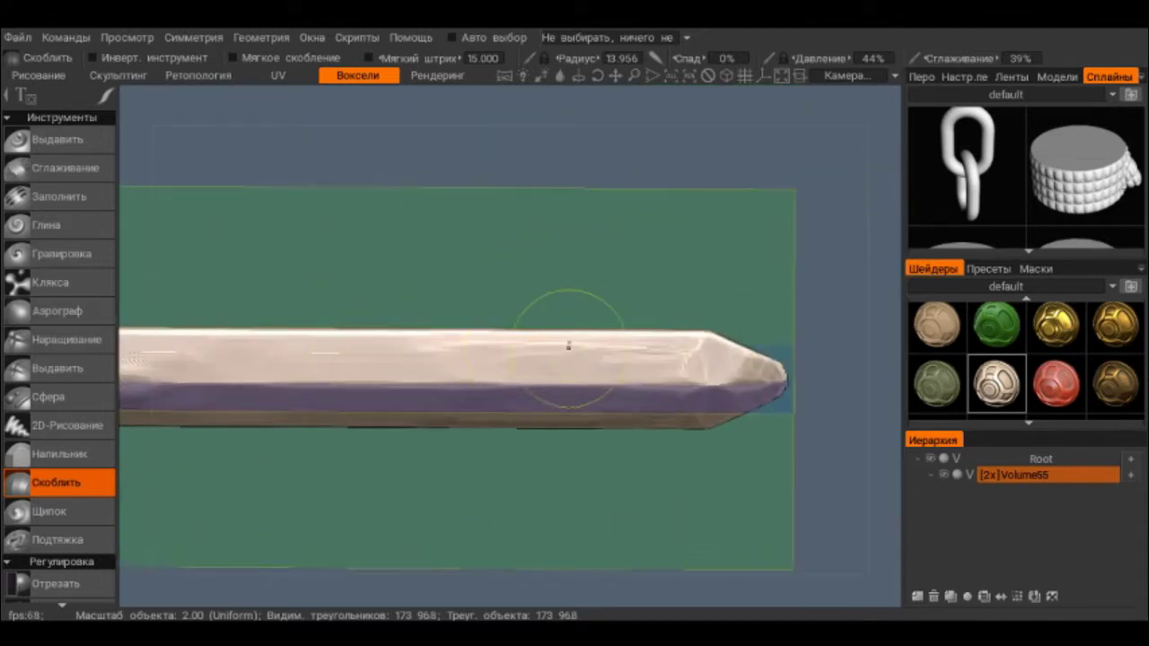
drag(572, 346, 675, 359)
mouse_move(708, 350)
middle_down()
mouse_move(538, 185)
mouse_move(487, 167)
mouse_move(633, 297)
middle_up()
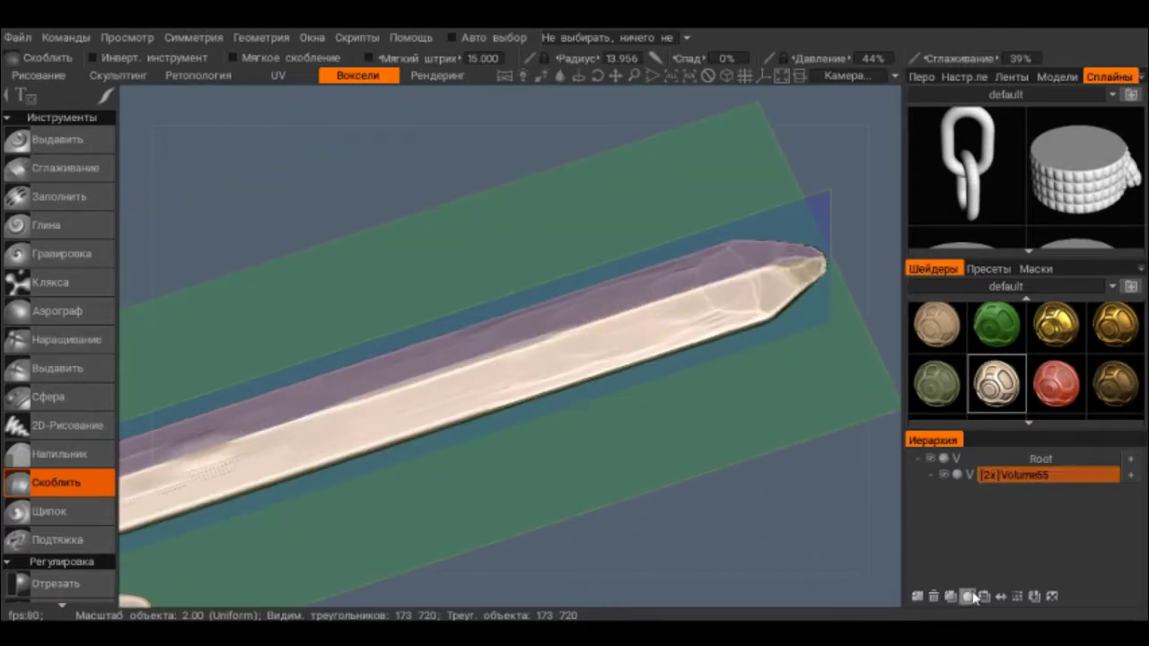
scroll(849, 423, up, 2)
middle_drag(849, 423, 735, 363)
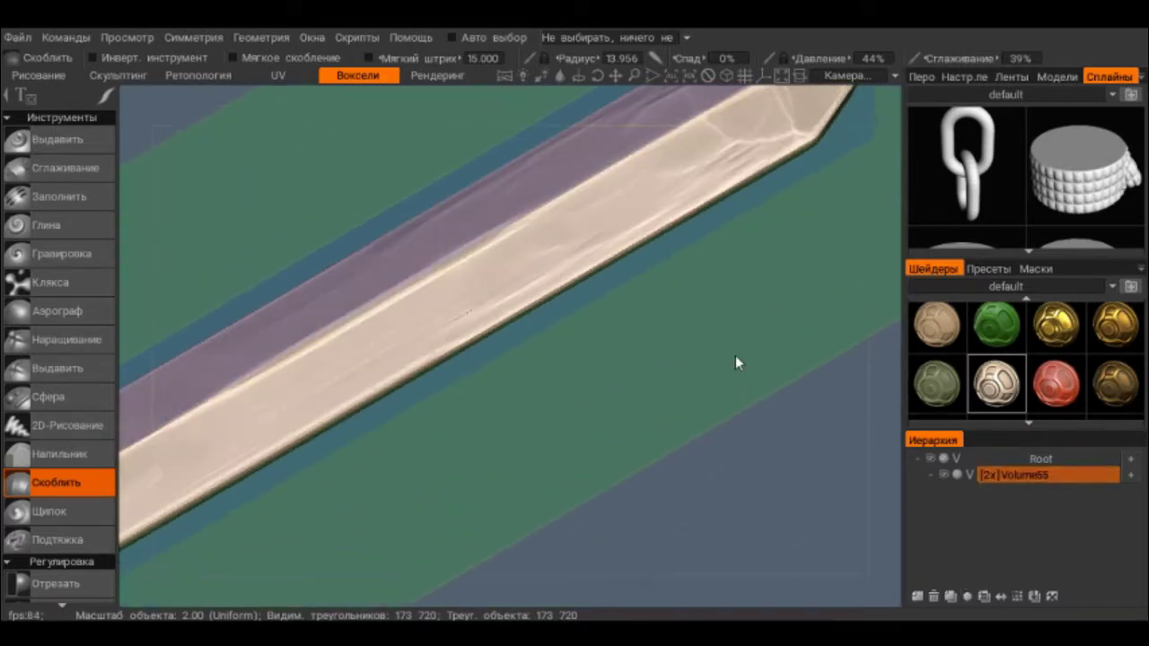
click(969, 475)
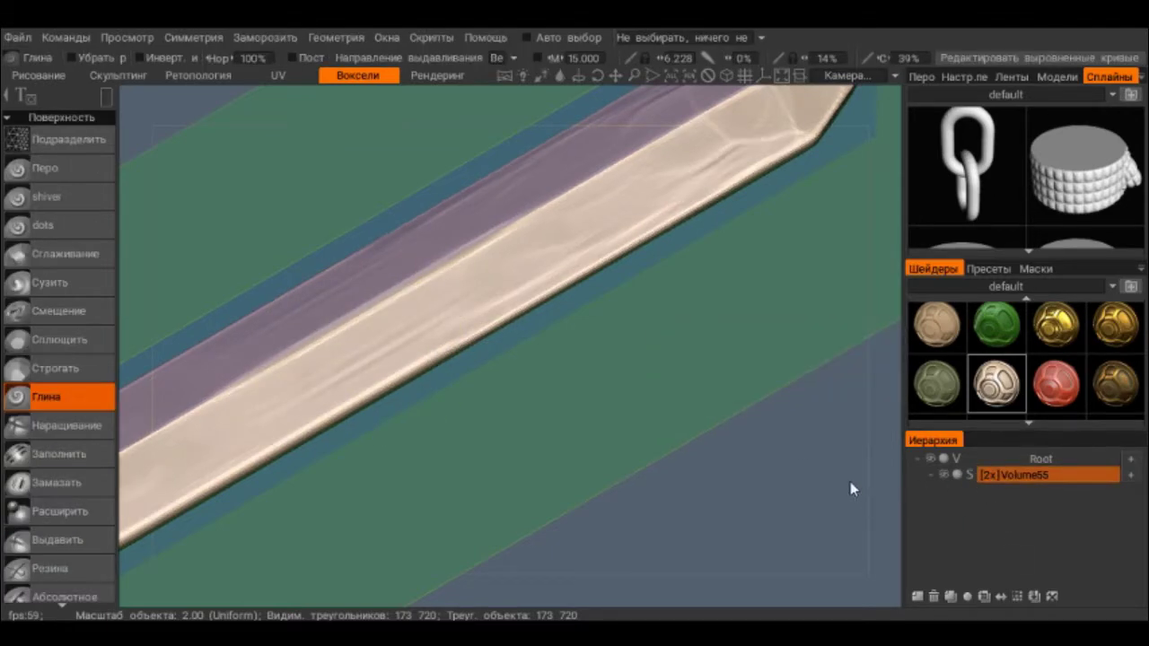
mouse_move(598, 291)
middle_down()
mouse_move(638, 299)
mouse_move(552, 264)
mouse_move(439, 331)
mouse_move(571, 291)
mouse_move(611, 367)
mouse_move(338, 272)
mouse_move(348, 201)
mouse_move(296, 330)
middle_up()
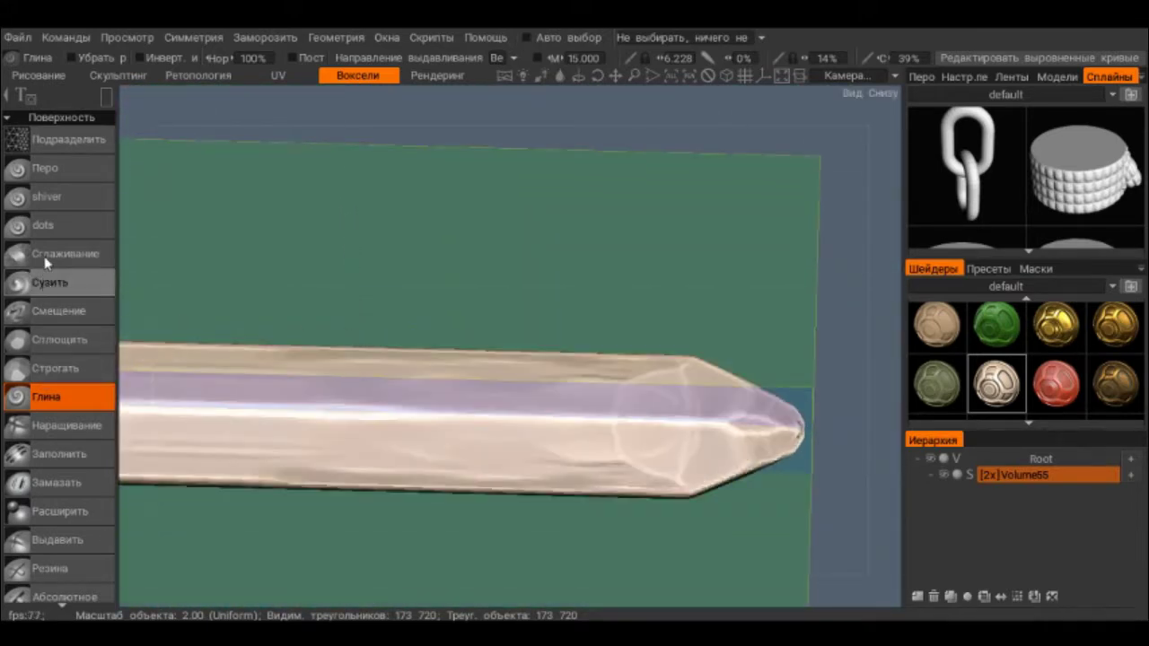
scroll(89, 439, down, 3)
Step: Select the Строгать planing brush and untick the mirror plane in the Симметрия panel
scroll(89, 439, down, 5)
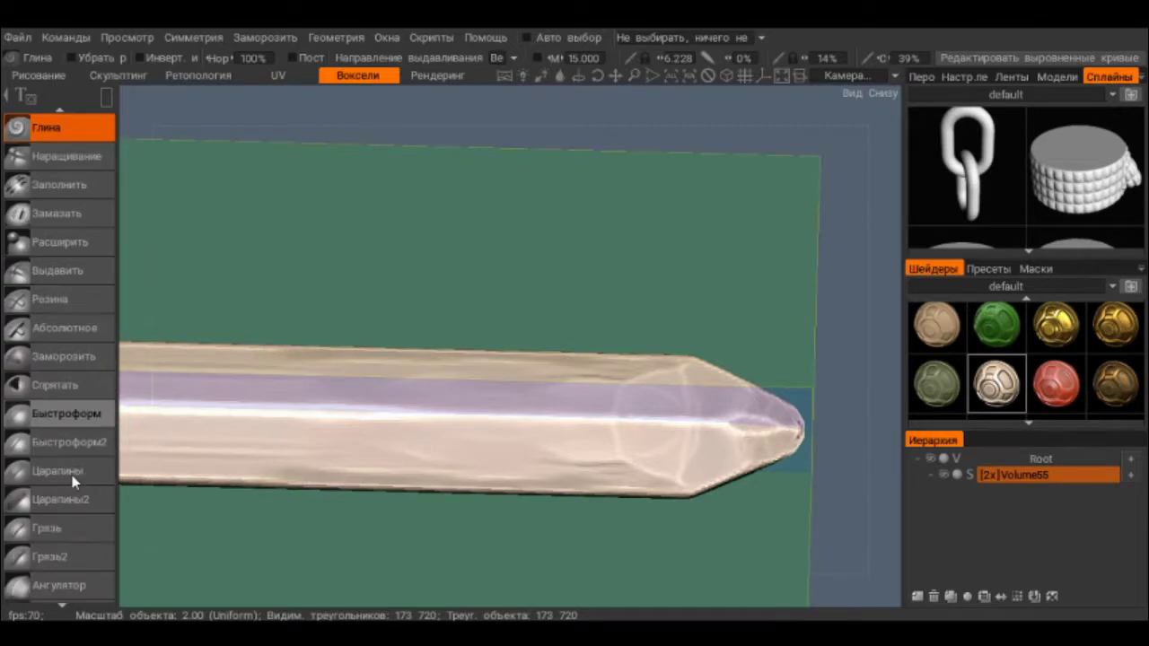
scroll(54, 269, up, 2)
scroll(52, 231, up, 4)
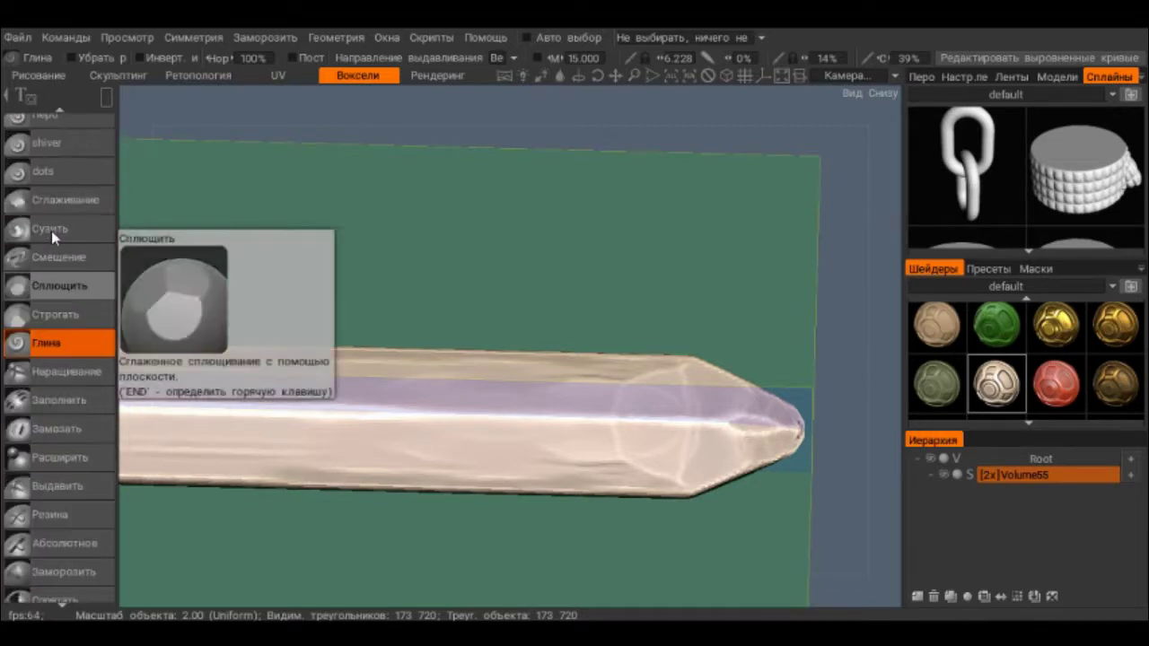
click(91, 316)
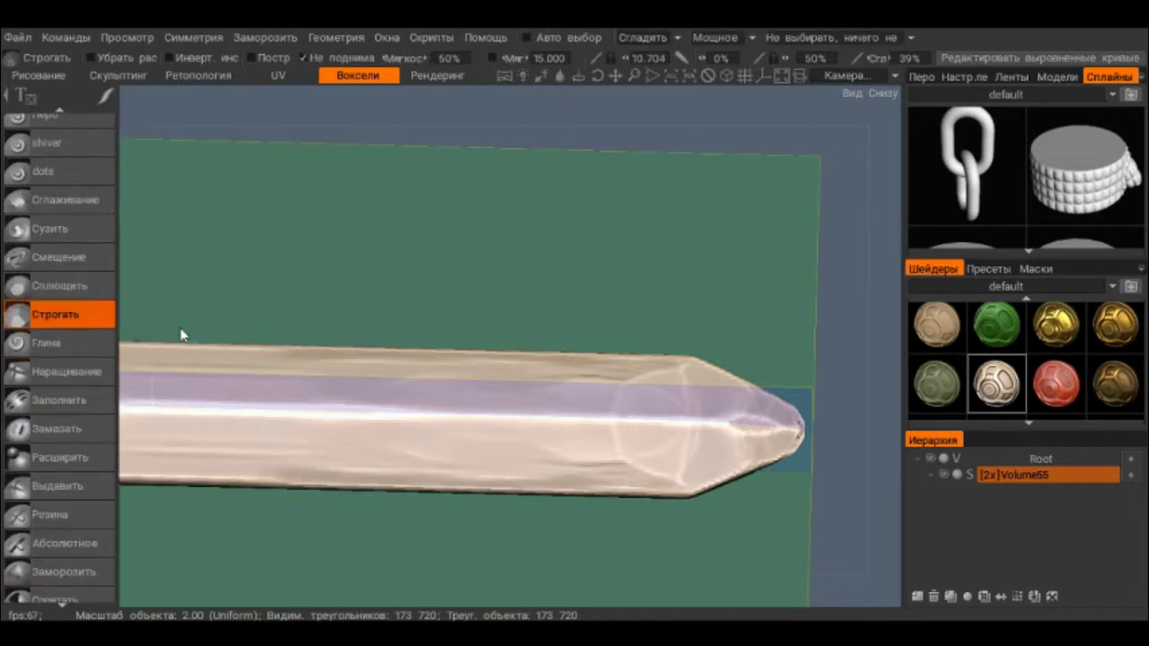
scroll(449, 338, up, 2)
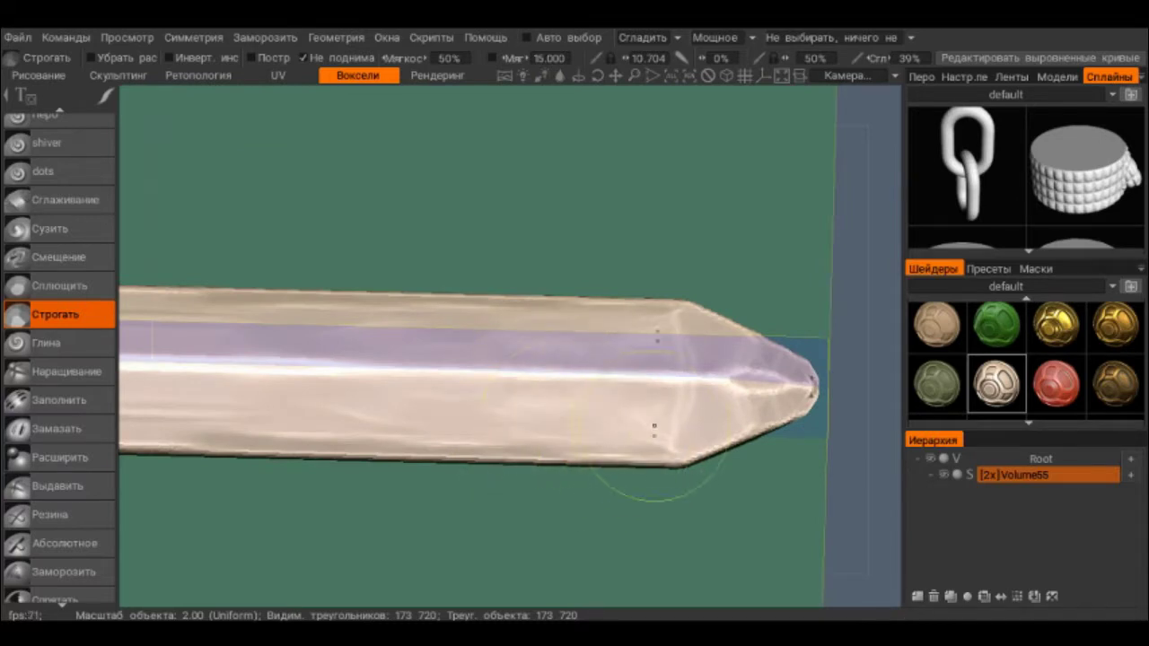
key(s)
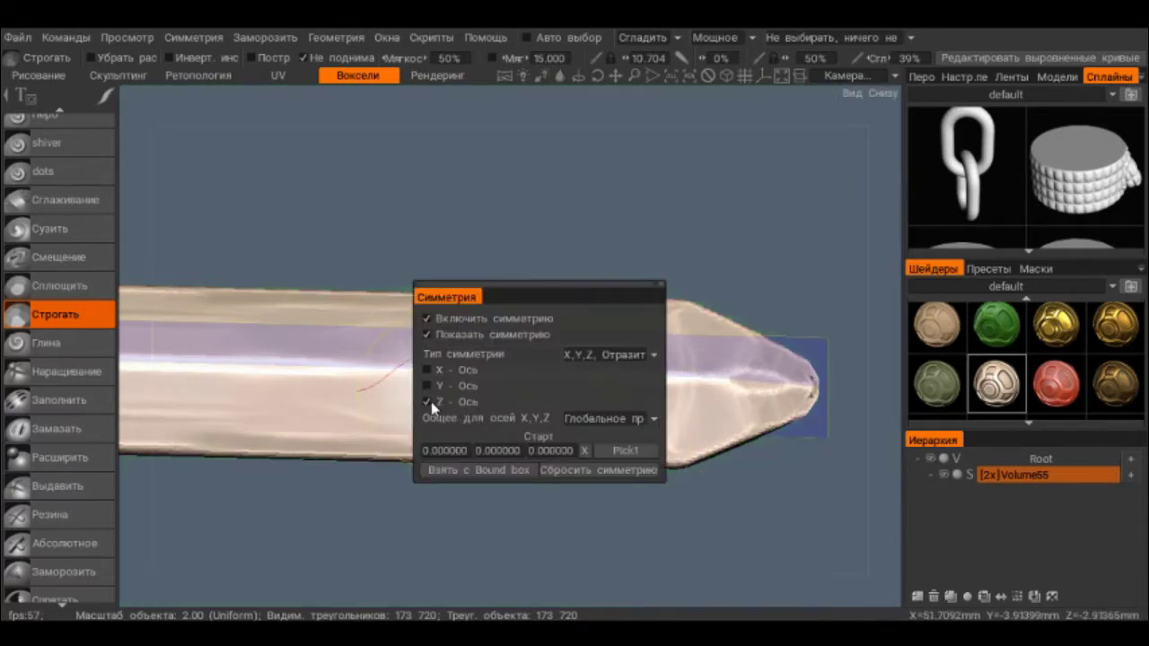
click(431, 404)
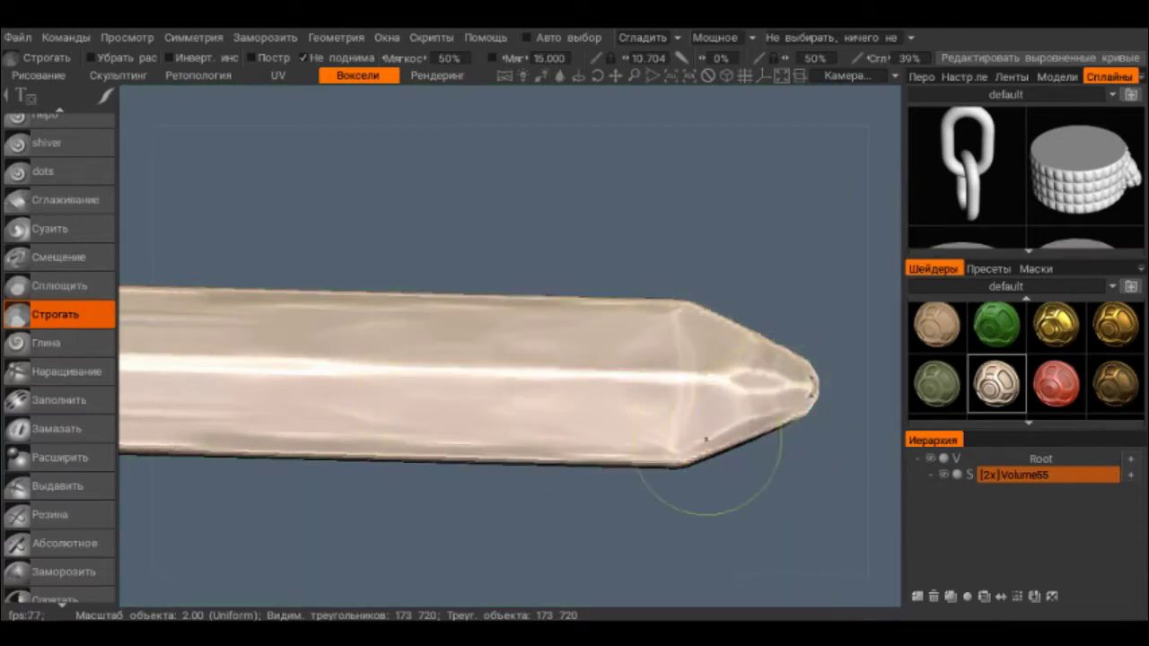
Step: Run planing strokes along the blade's top face behind the tip, tilting the view to inspect
middle_drag(667, 418, 659, 359)
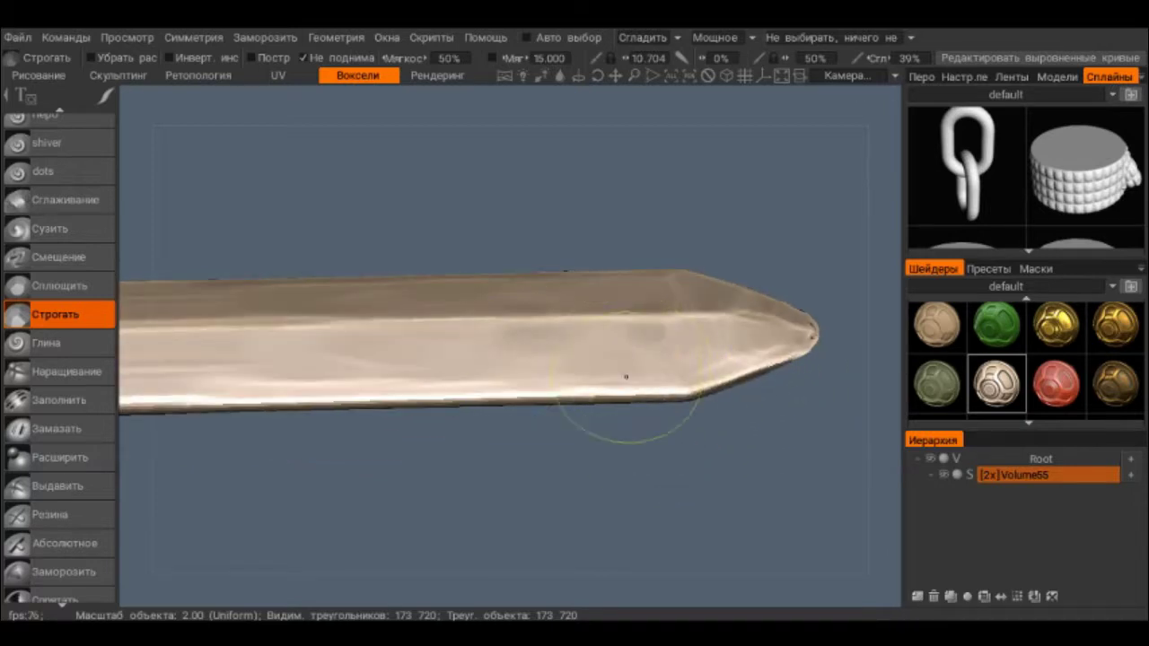
middle_drag(763, 385, 477, 315)
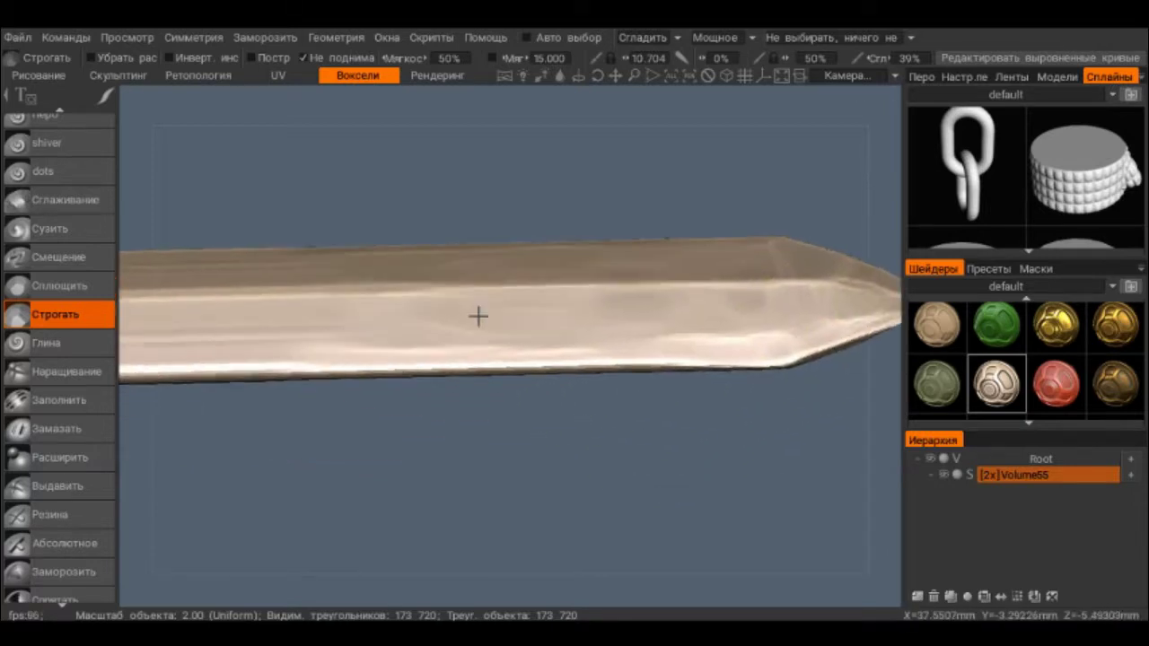
middle_drag(457, 380, 710, 275)
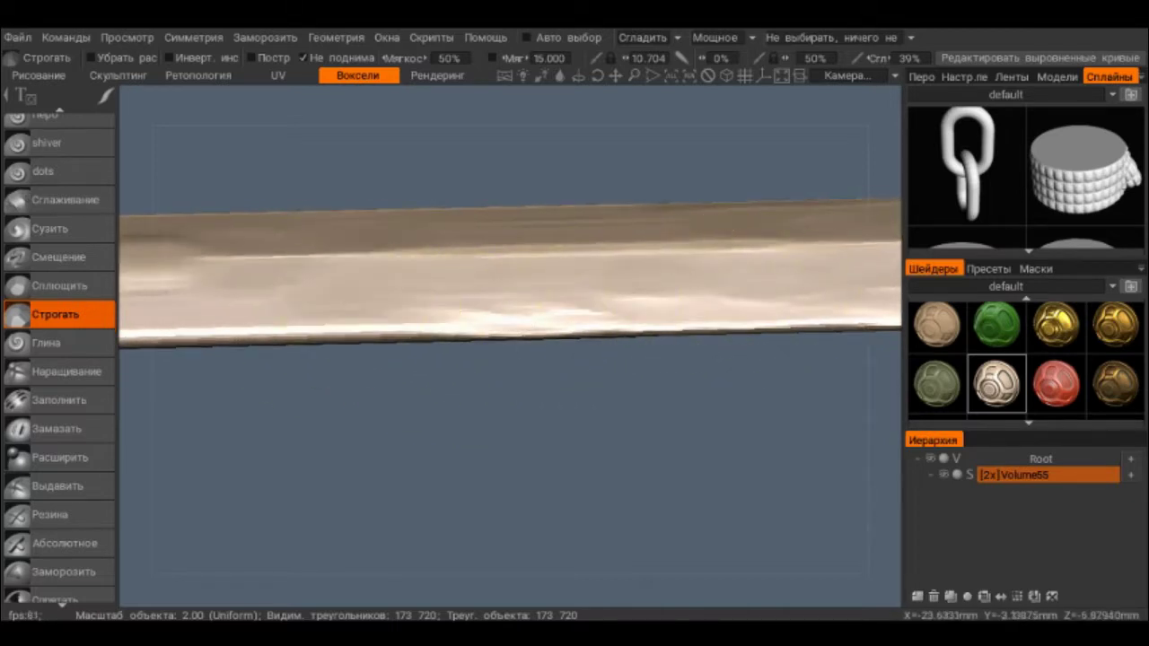
middle_drag(359, 305, 477, 345)
middle_drag(373, 321, 65, 327)
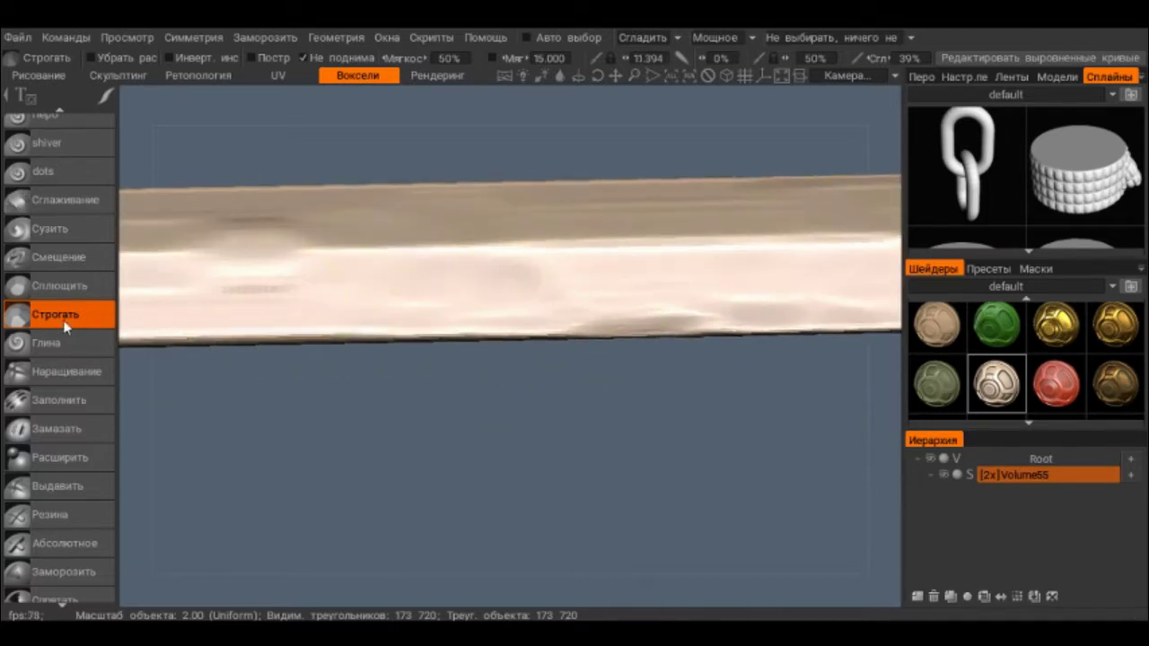
Step: Switch to the Сплющить (Flatten) brush and flatten the blade face along its length
click(44, 286)
mouse_move(321, 310)
middle_down()
mouse_move(397, 293)
mouse_move(262, 325)
mouse_move(150, 325)
middle_up()
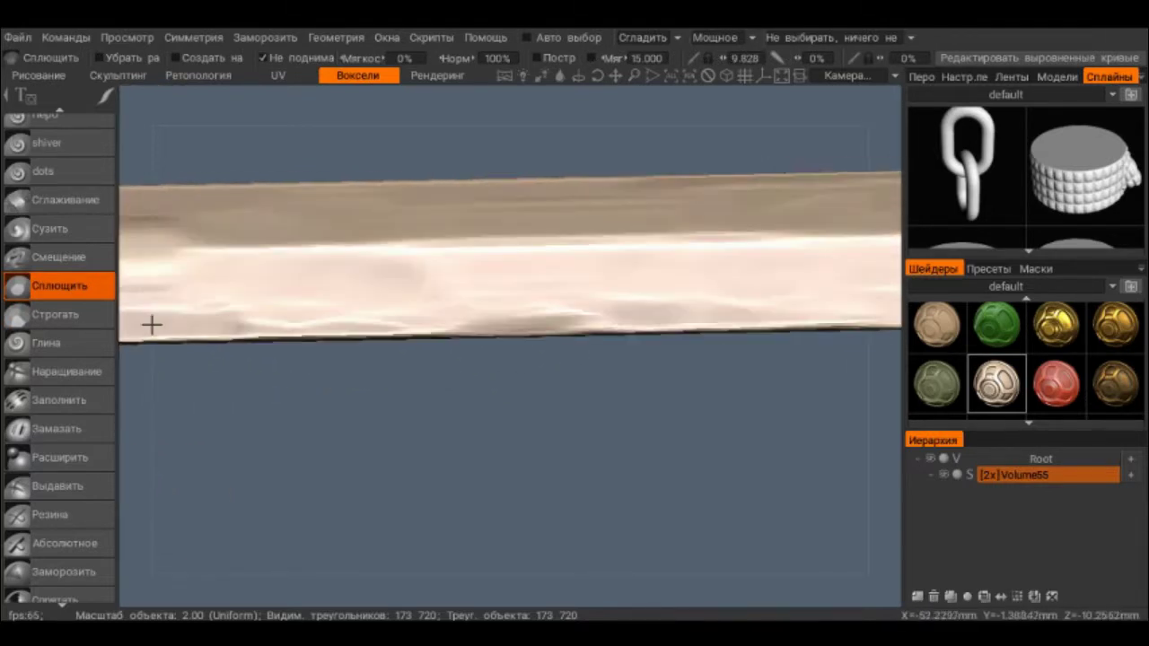
mouse_move(518, 292)
middle_down()
mouse_move(437, 290)
mouse_move(302, 326)
middle_up()
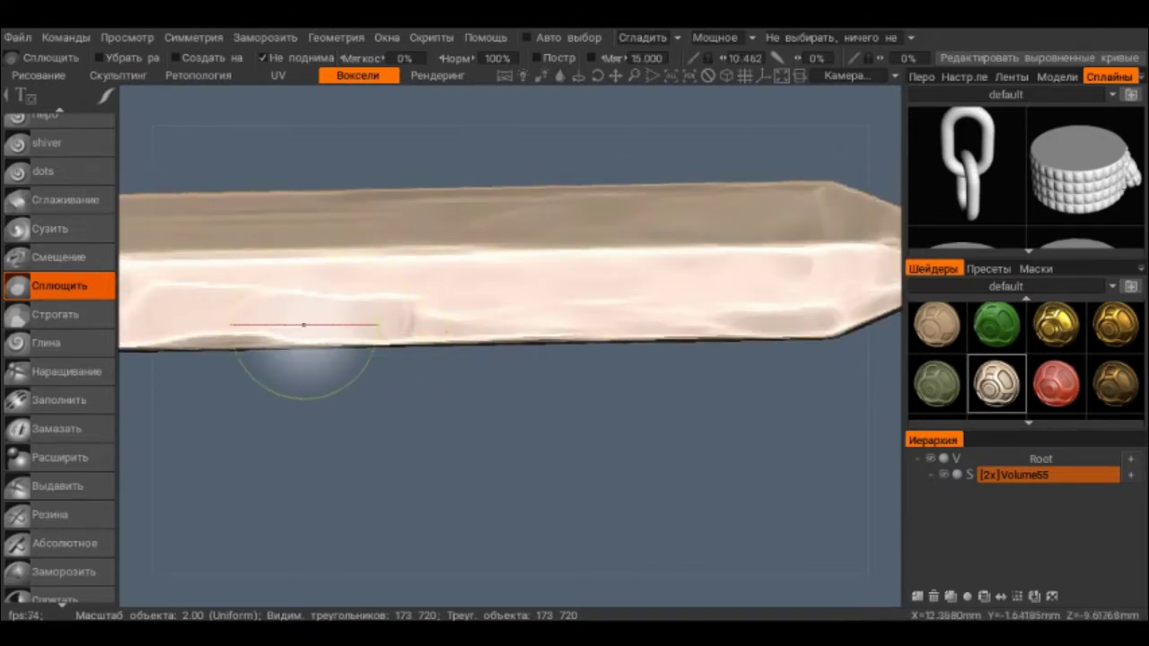
middle_drag(799, 316, 354, 351)
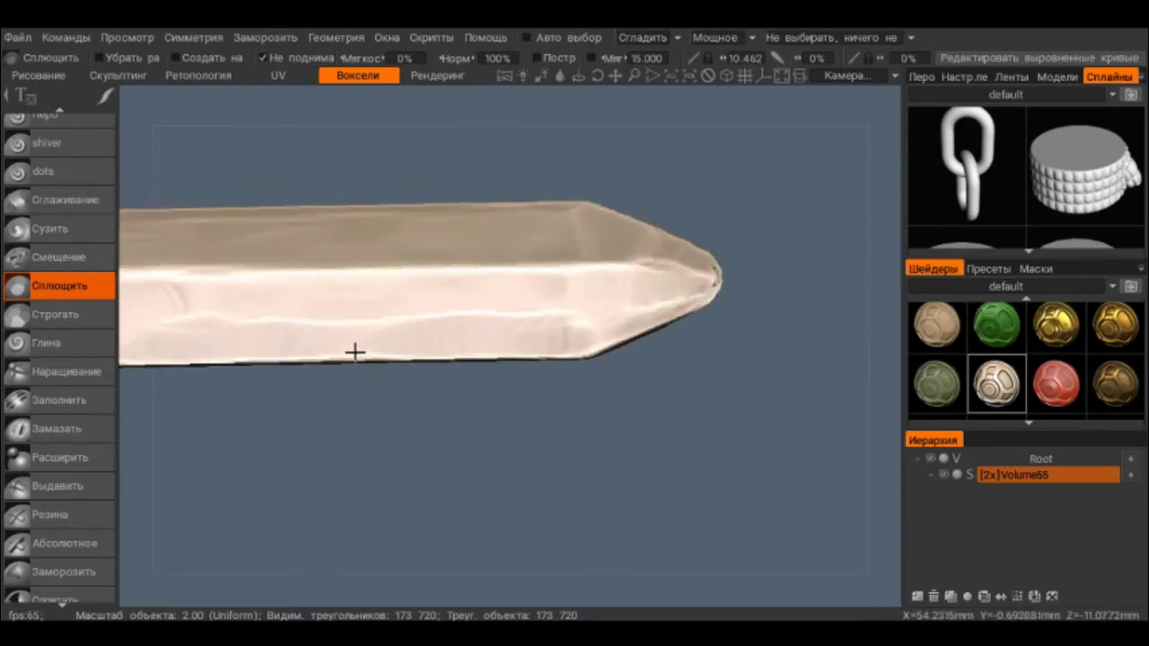
mouse_move(465, 298)
middle_down()
mouse_move(385, 275)
mouse_move(731, 269)
mouse_move(670, 302)
middle_up()
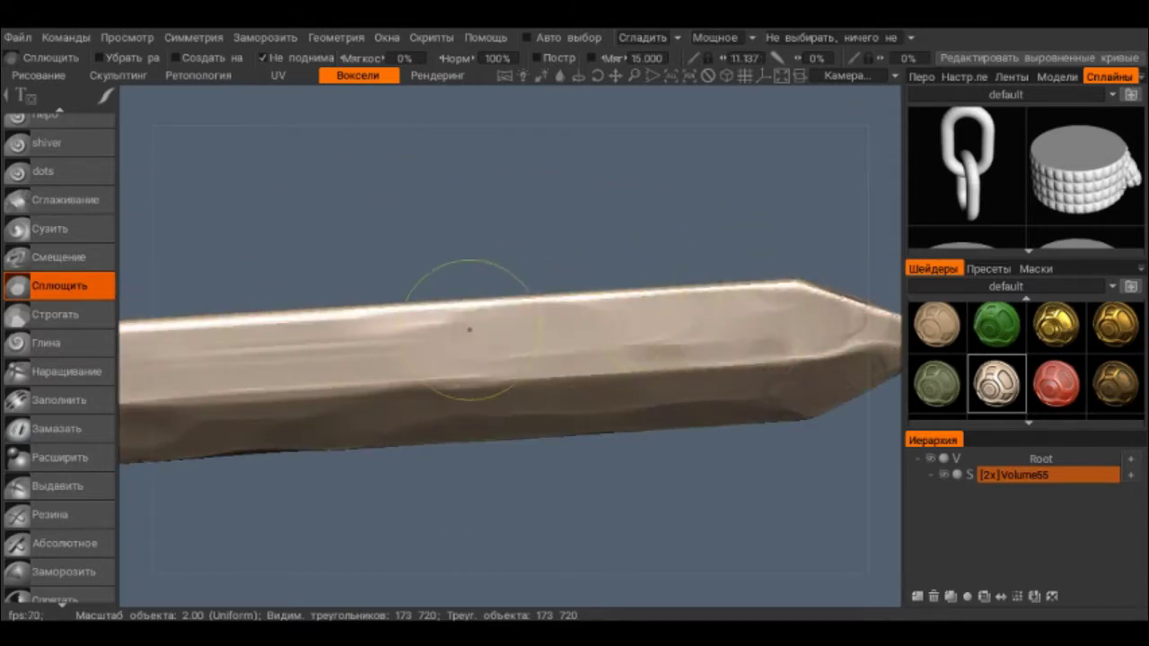
middle_drag(469, 330, 649, 300)
middle_drag(346, 313, 583, 277)
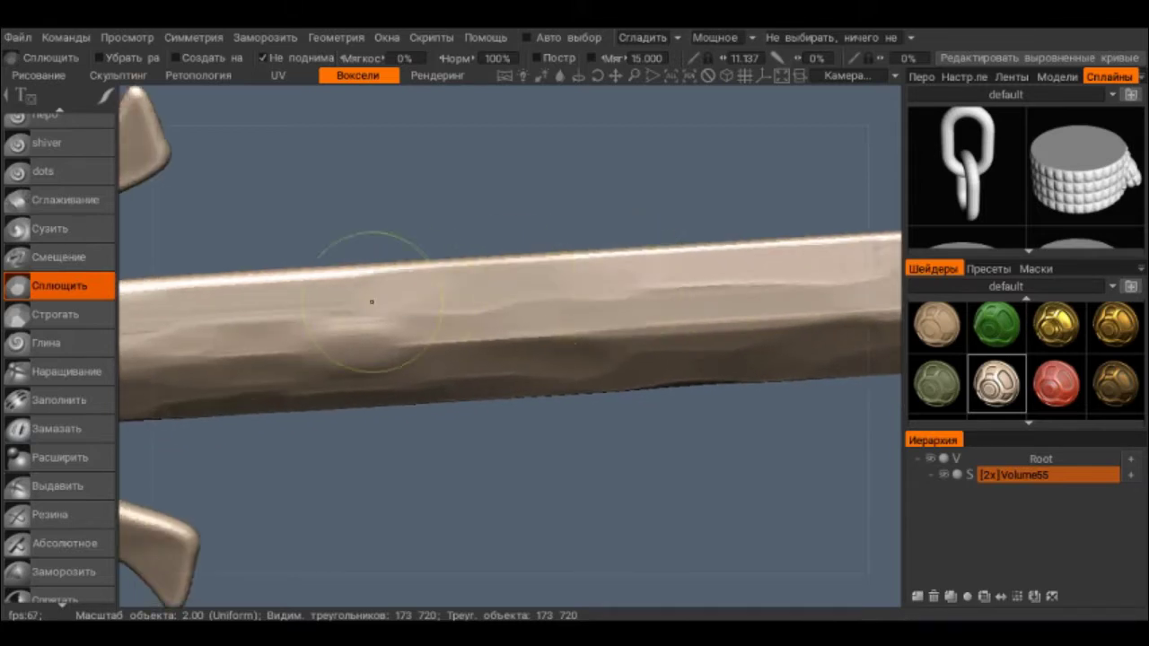
middle_drag(295, 290, 538, 296)
mouse_move(410, 329)
middle_down()
mouse_move(476, 465)
mouse_move(462, 402)
middle_up()
mouse_move(418, 349)
middle_down()
mouse_move(385, 384)
mouse_move(544, 366)
mouse_move(377, 380)
mouse_move(354, 410)
middle_up()
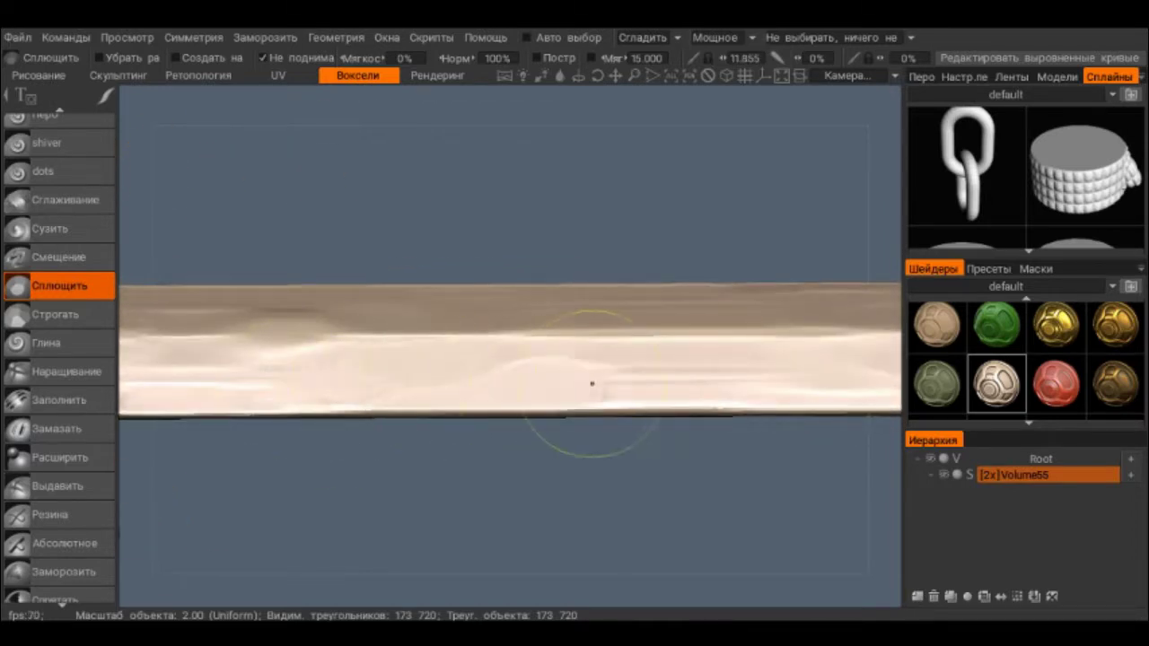
mouse_move(592, 384)
middle_down()
mouse_move(331, 389)
mouse_move(525, 393)
middle_up()
middle_drag(620, 385, 282, 385)
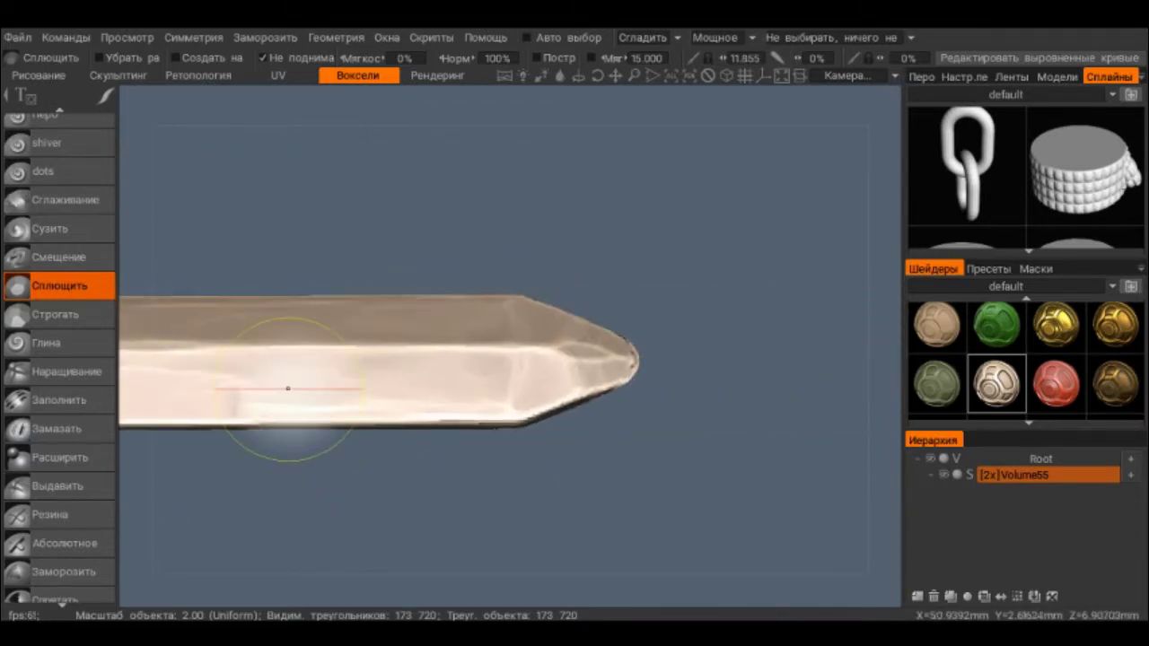
mouse_move(625, 375)
middle_down()
mouse_move(492, 333)
mouse_move(493, 488)
mouse_move(501, 462)
mouse_move(460, 377)
mouse_move(469, 351)
middle_up()
middle_drag(610, 434, 608, 393)
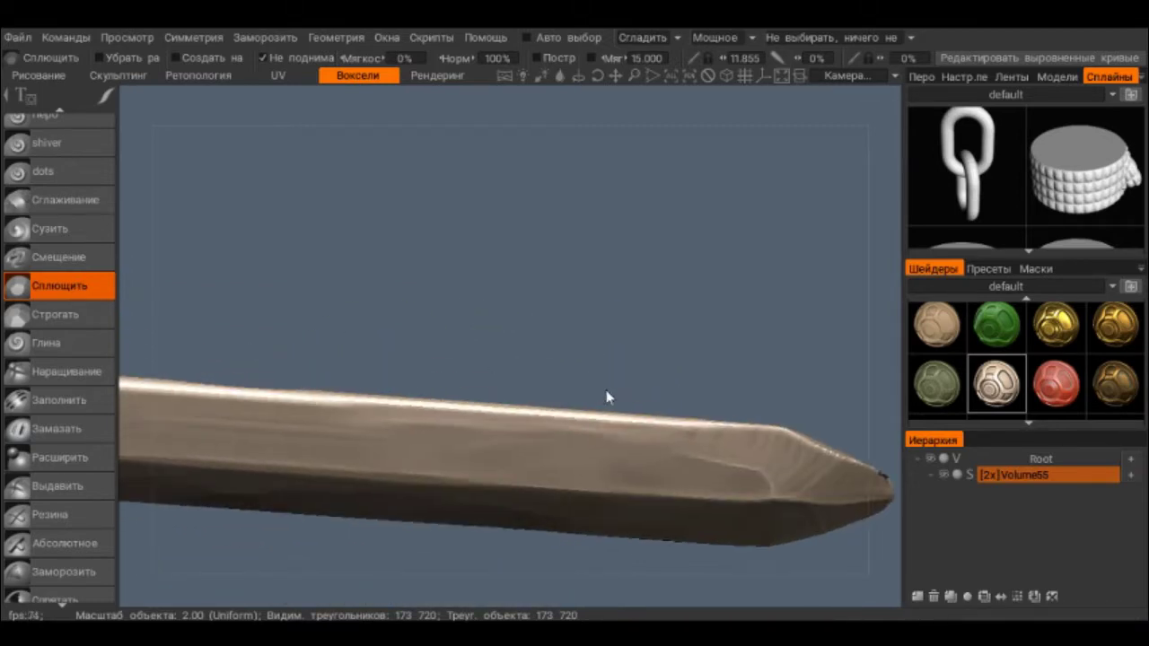
Step: Flatten successive stretches of the blade face from the tip back toward the guard
mouse_move(561, 435)
mouse_down()
mouse_move(449, 423)
mouse_move(692, 461)
mouse_up()
middle_drag(692, 461, 649, 416)
drag(625, 405, 347, 390)
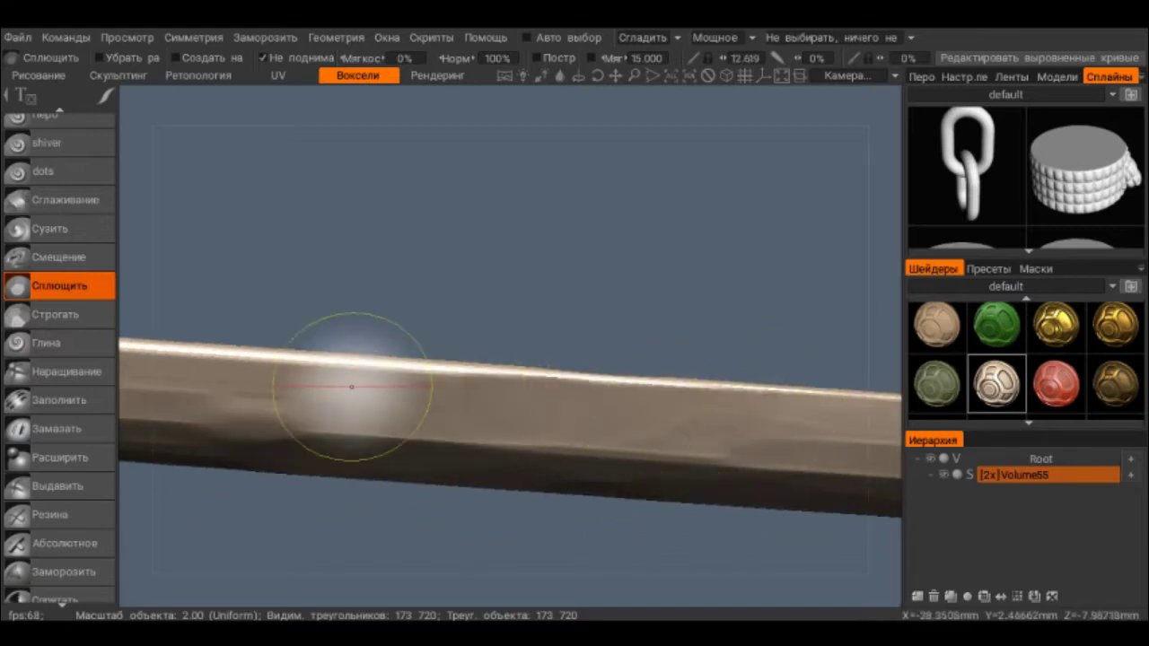
middle_drag(346, 390, 679, 437)
drag(679, 436, 460, 417)
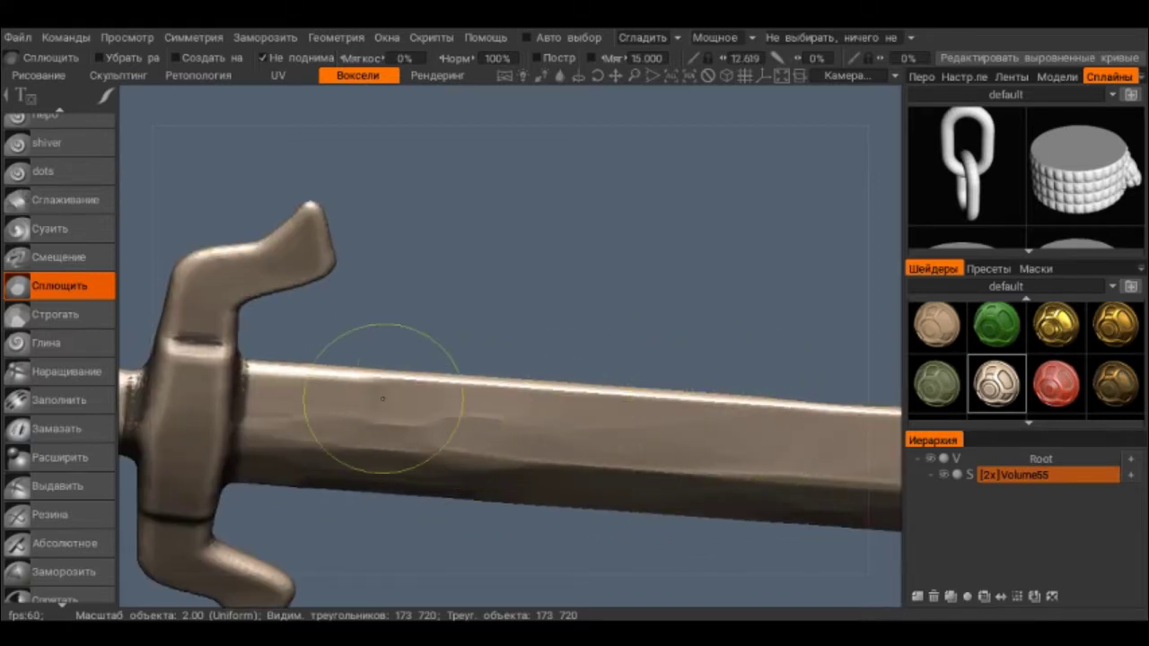
drag(383, 399, 311, 392)
drag(433, 430, 616, 436)
middle_drag(616, 437, 547, 295)
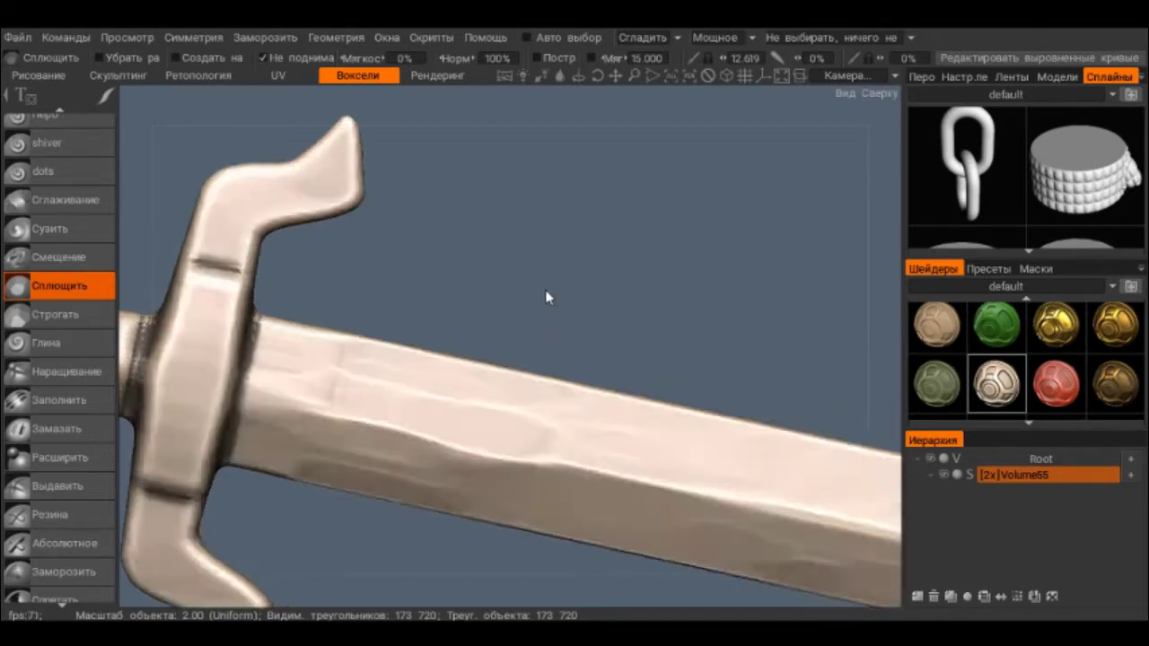
drag(557, 395, 593, 411)
mouse_move(592, 410)
middle_down()
mouse_move(285, 231)
mouse_move(457, 416)
mouse_move(464, 494)
mouse_move(500, 431)
mouse_move(548, 443)
mouse_move(574, 539)
mouse_move(560, 320)
mouse_move(560, 403)
mouse_move(645, 426)
middle_up()
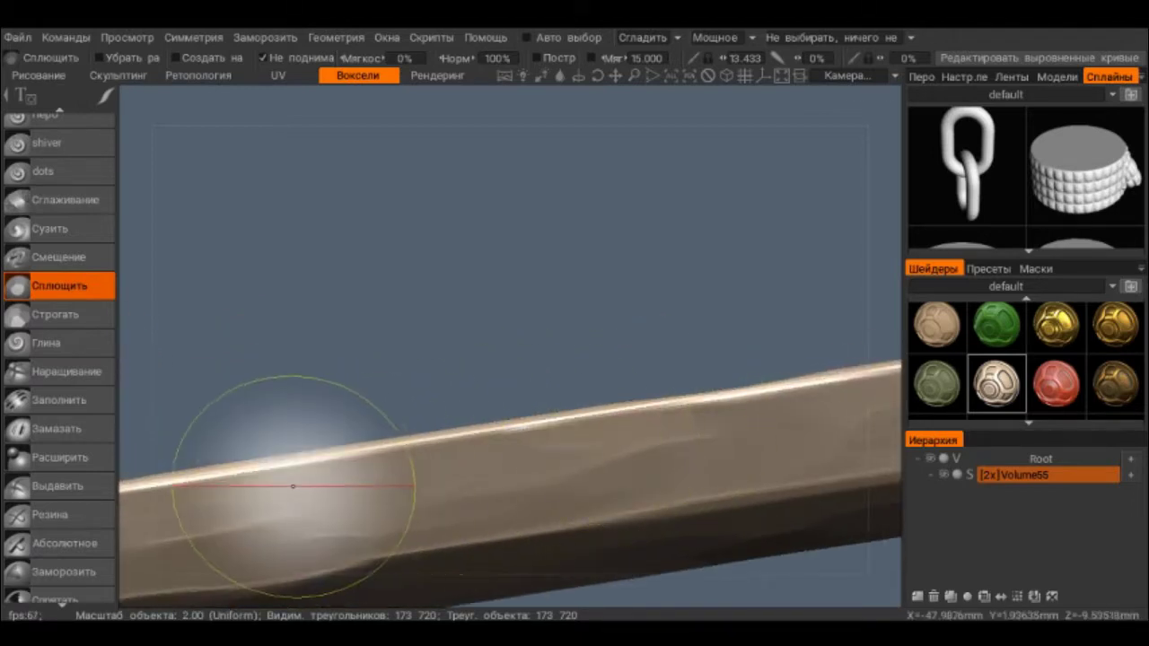
Step: Flatten the bevels toward the tip and the blade's top face into clean facets
middle_drag(719, 389, 264, 428)
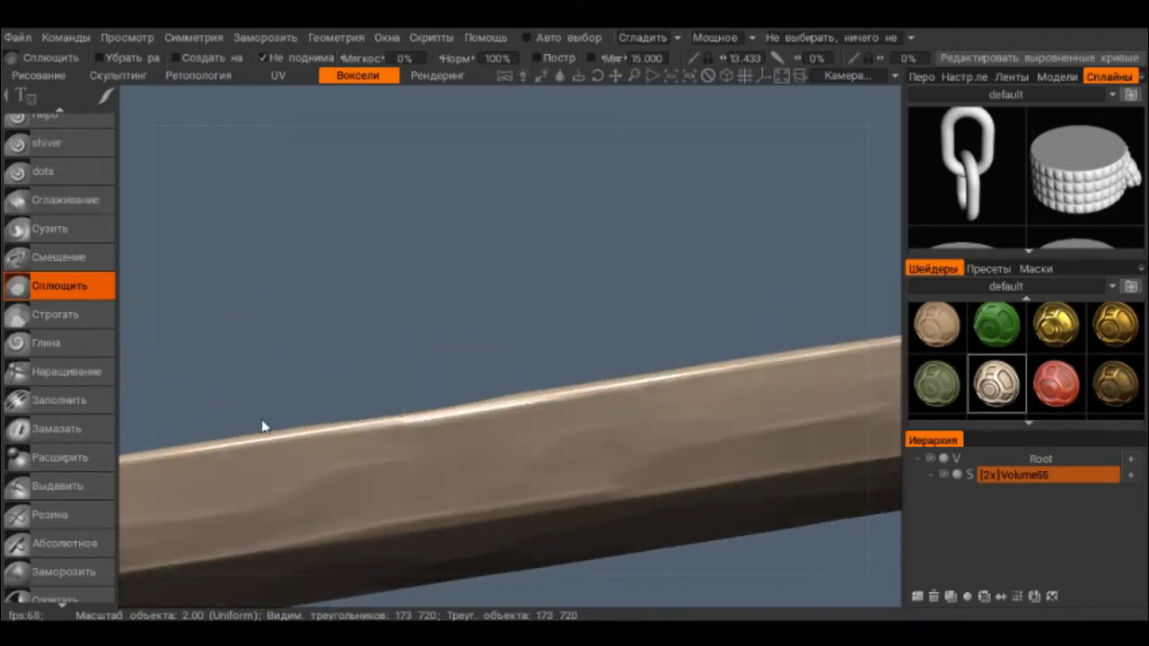
middle_drag(580, 397, 218, 436)
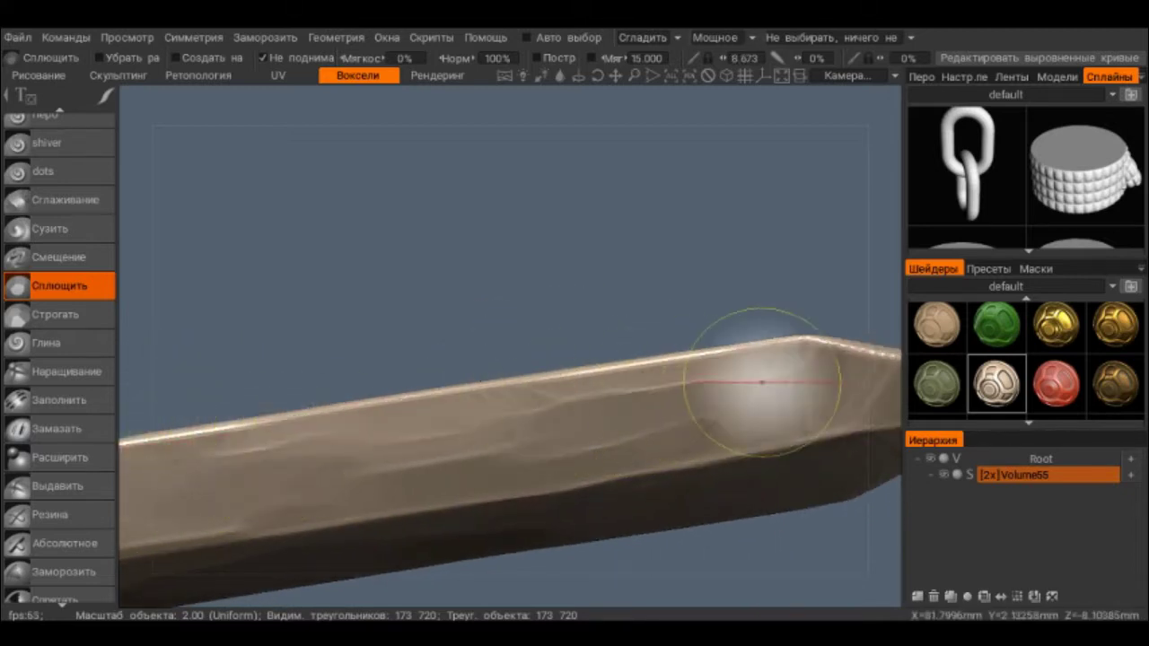
mouse_move(760, 379)
middle_down()
mouse_move(569, 346)
mouse_move(317, 343)
mouse_move(351, 449)
mouse_move(254, 380)
mouse_move(416, 267)
mouse_move(517, 410)
mouse_move(296, 336)
mouse_move(289, 316)
mouse_move(323, 395)
middle_up()
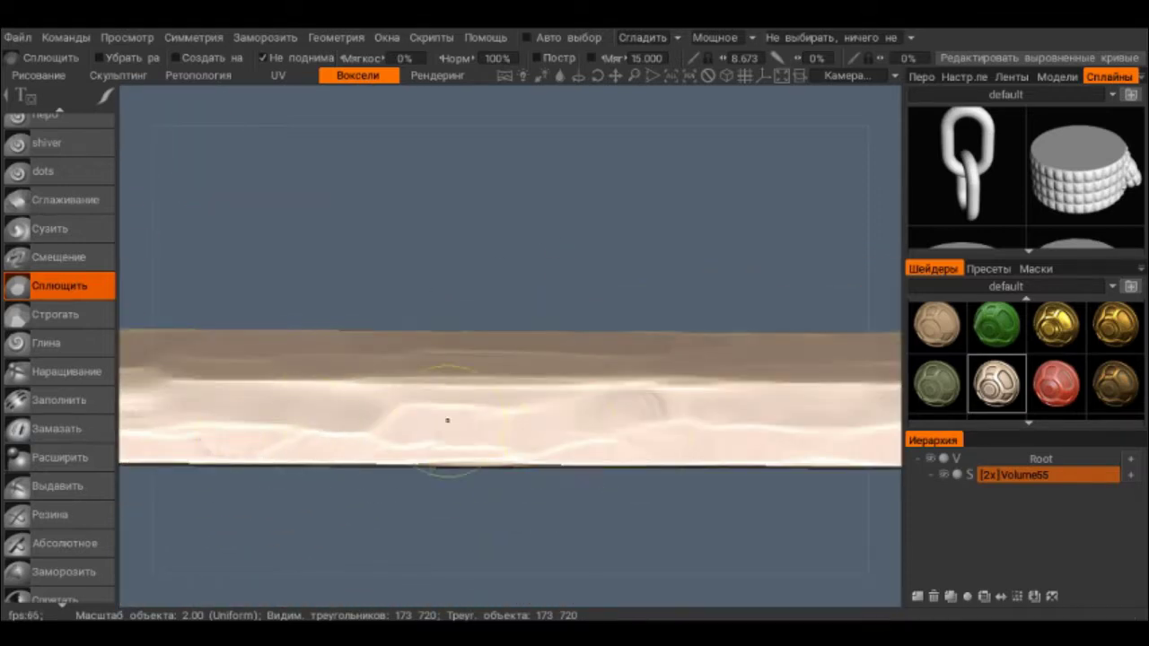
mouse_move(448, 435)
middle_down()
mouse_move(488, 346)
mouse_move(376, 422)
middle_up()
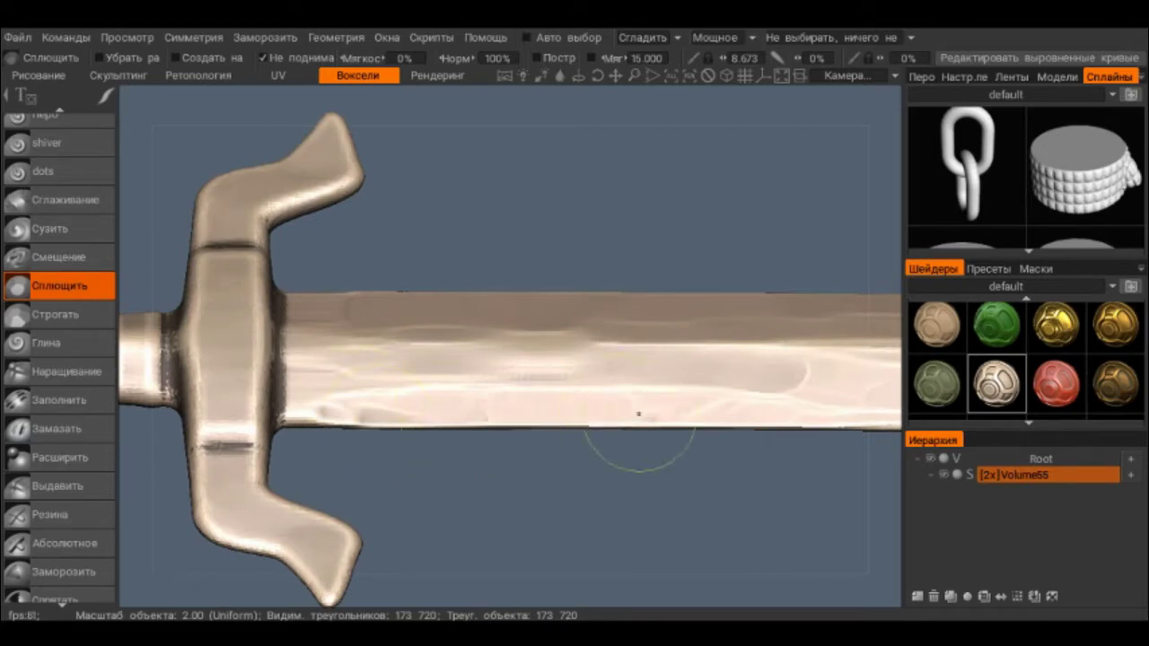
middle_drag(638, 414, 162, 389)
middle_drag(582, 420, 225, 454)
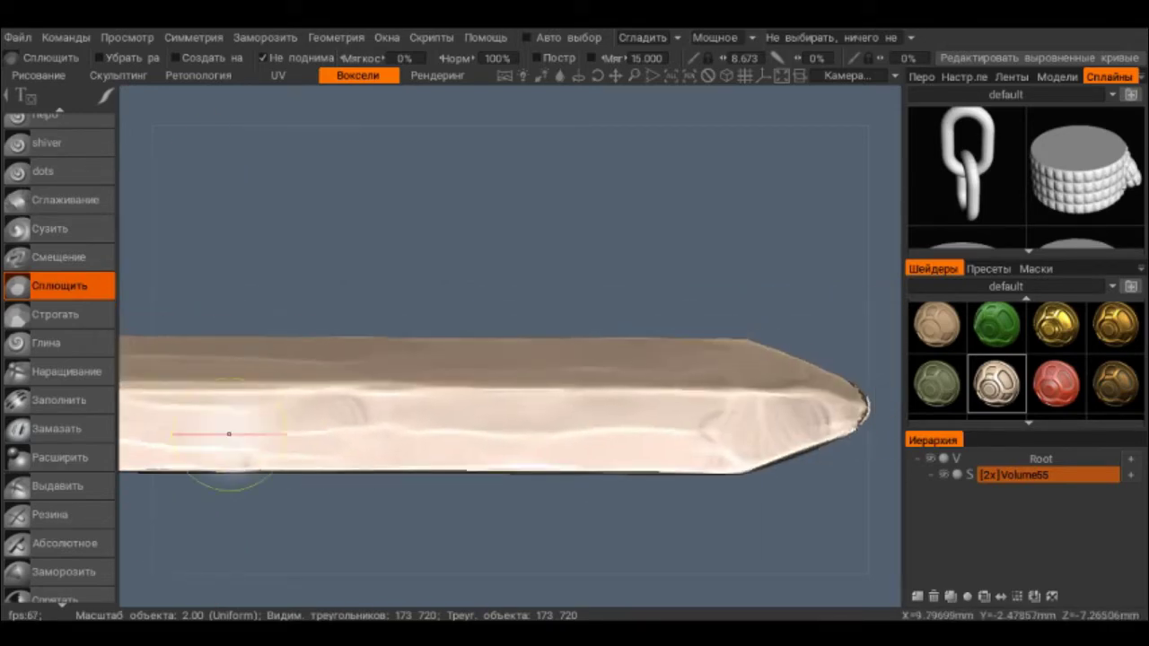
mouse_move(612, 431)
middle_down()
mouse_move(500, 405)
mouse_move(526, 224)
mouse_move(439, 326)
mouse_move(482, 286)
mouse_move(564, 436)
mouse_move(705, 462)
mouse_move(542, 256)
mouse_move(566, 231)
mouse_move(500, 149)
mouse_move(659, 270)
mouse_move(477, 123)
mouse_move(598, 311)
mouse_move(415, 221)
mouse_move(349, 320)
mouse_move(757, 314)
mouse_move(456, 310)
mouse_move(477, 353)
mouse_move(605, 284)
mouse_move(595, 230)
mouse_move(398, 385)
middle_up()
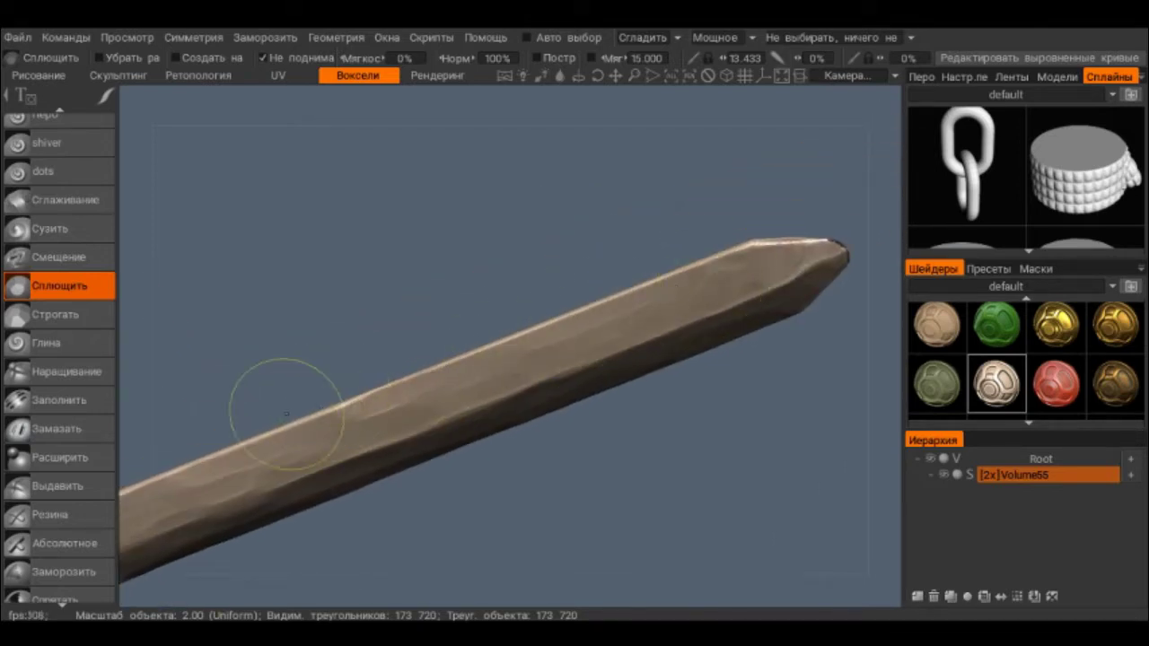
Step: Flatten the remaining rough spots on the blade near the crossguard and the tip
middle_drag(362, 405, 417, 299)
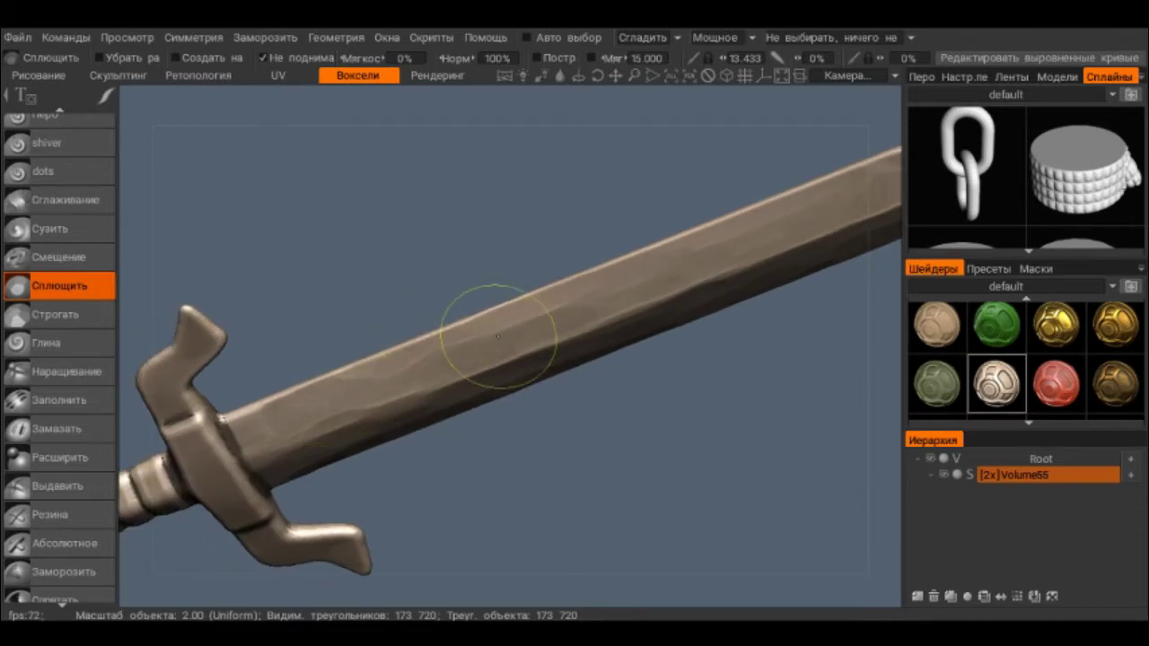
mouse_move(499, 336)
middle_down()
mouse_move(533, 480)
mouse_move(518, 487)
middle_up()
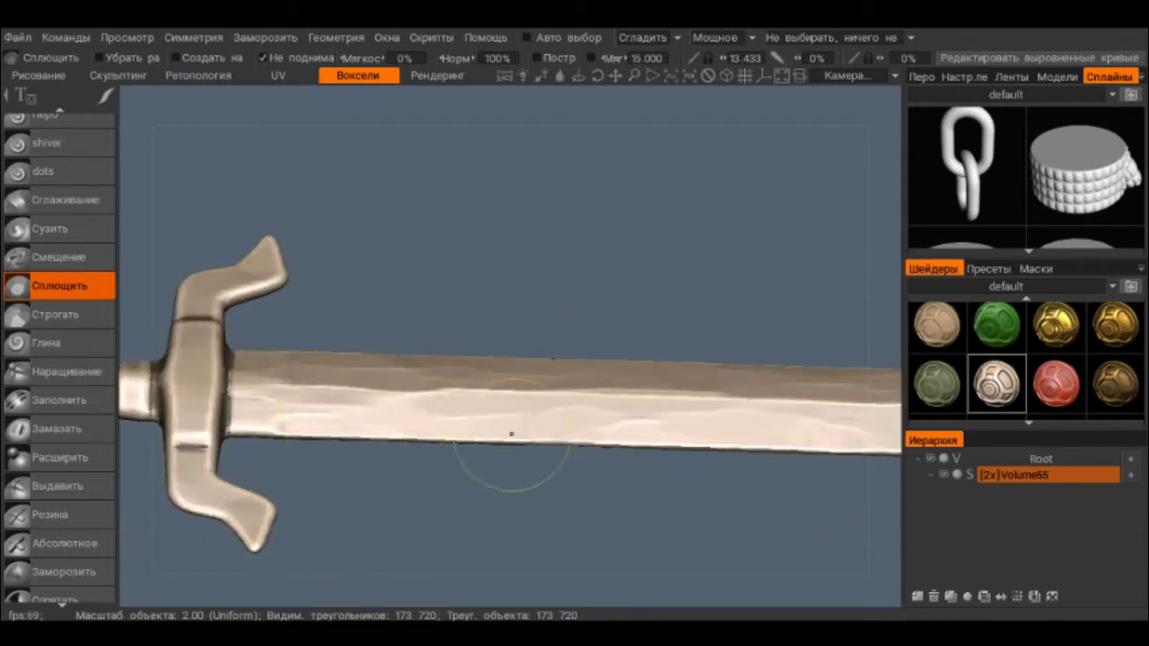
middle_drag(635, 419, 308, 448)
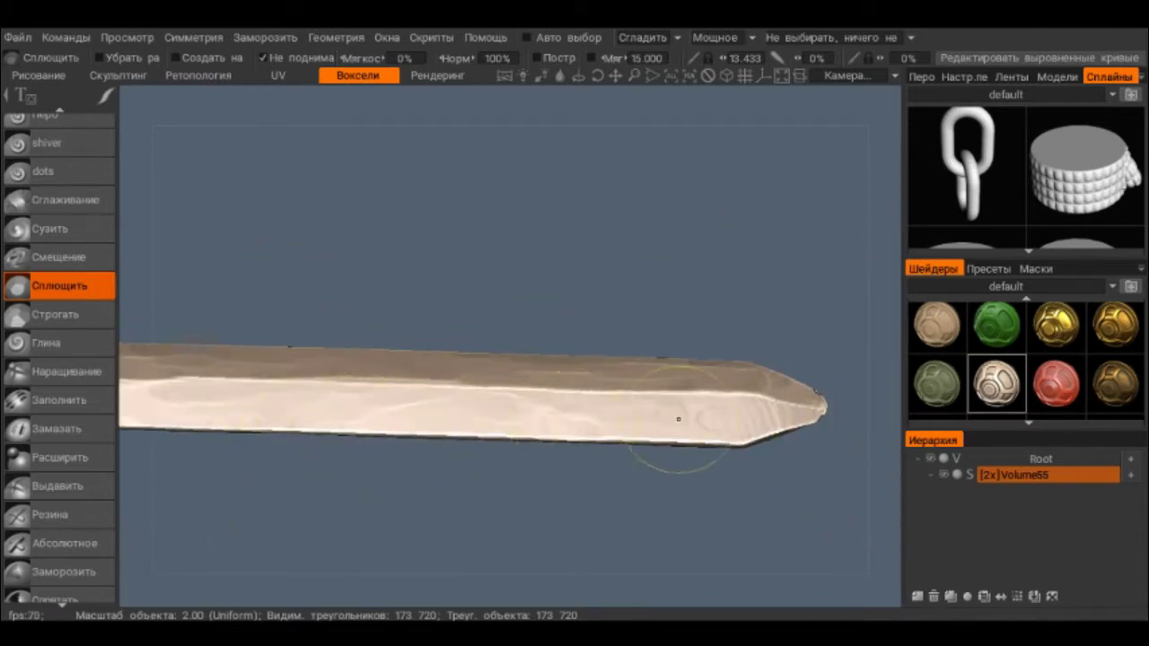
middle_drag(126, 409, 256, 403)
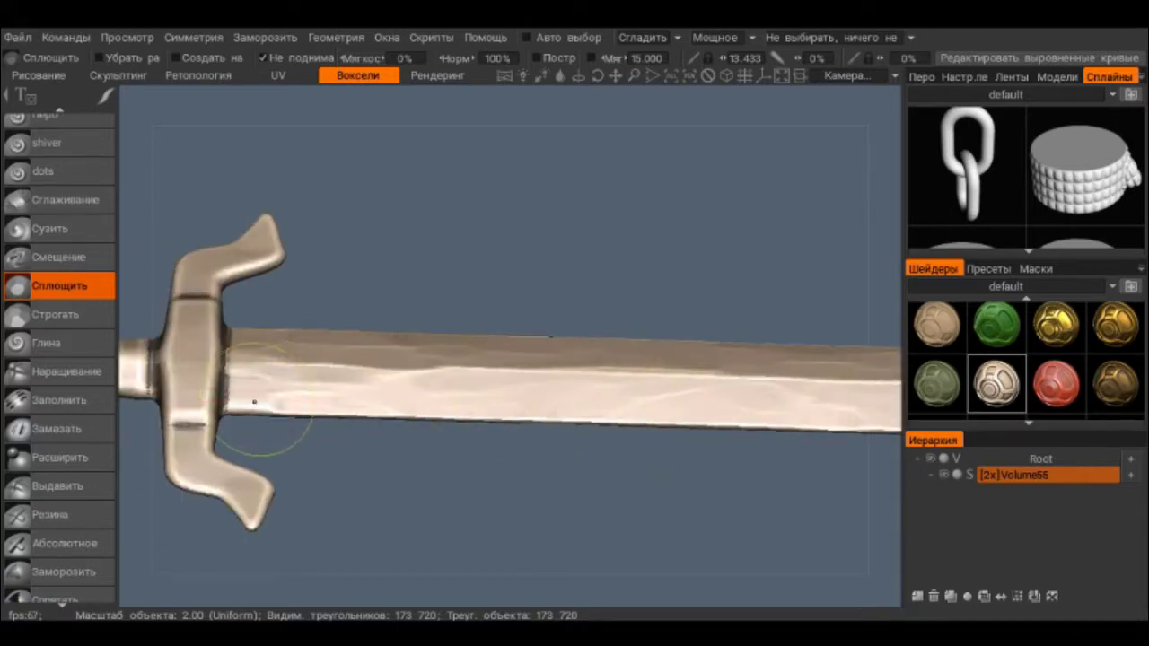
mouse_move(425, 409)
middle_down()
mouse_move(416, 380)
mouse_move(325, 386)
middle_up()
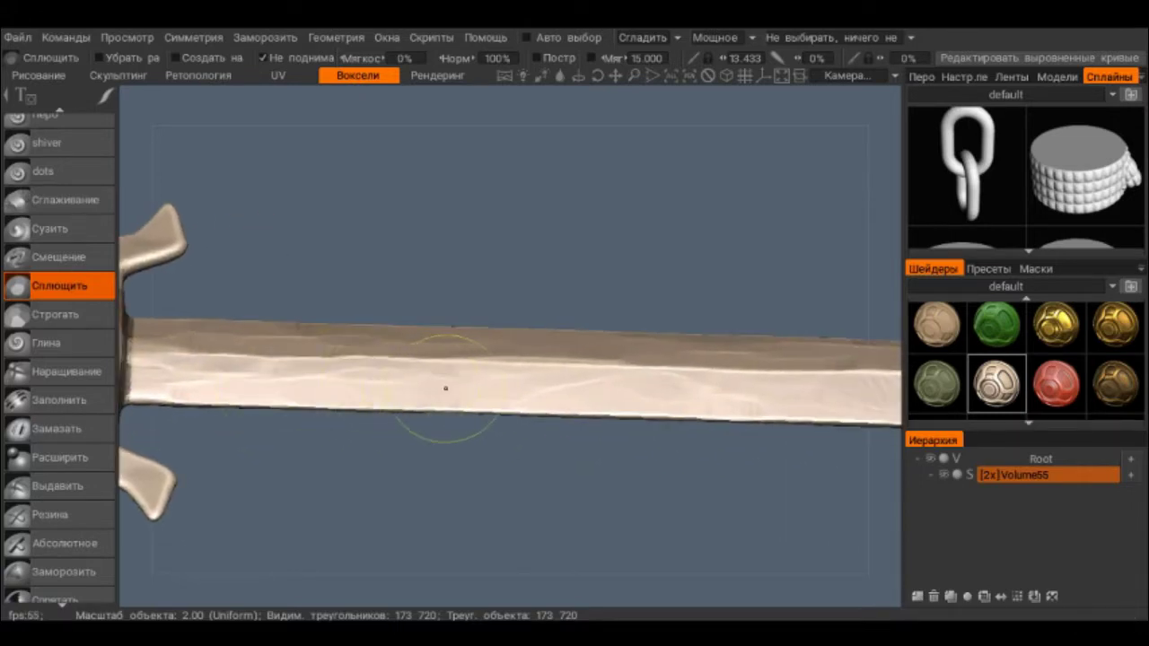
mouse_move(633, 403)
alt+mouse_down()
mouse_move(436, 335)
mouse_move(356, 247)
mouse_move(464, 347)
mouse_move(435, 265)
alt+mouse_up()
alt+drag(427, 320, 448, 360)
middle_drag(697, 346, 290, 371)
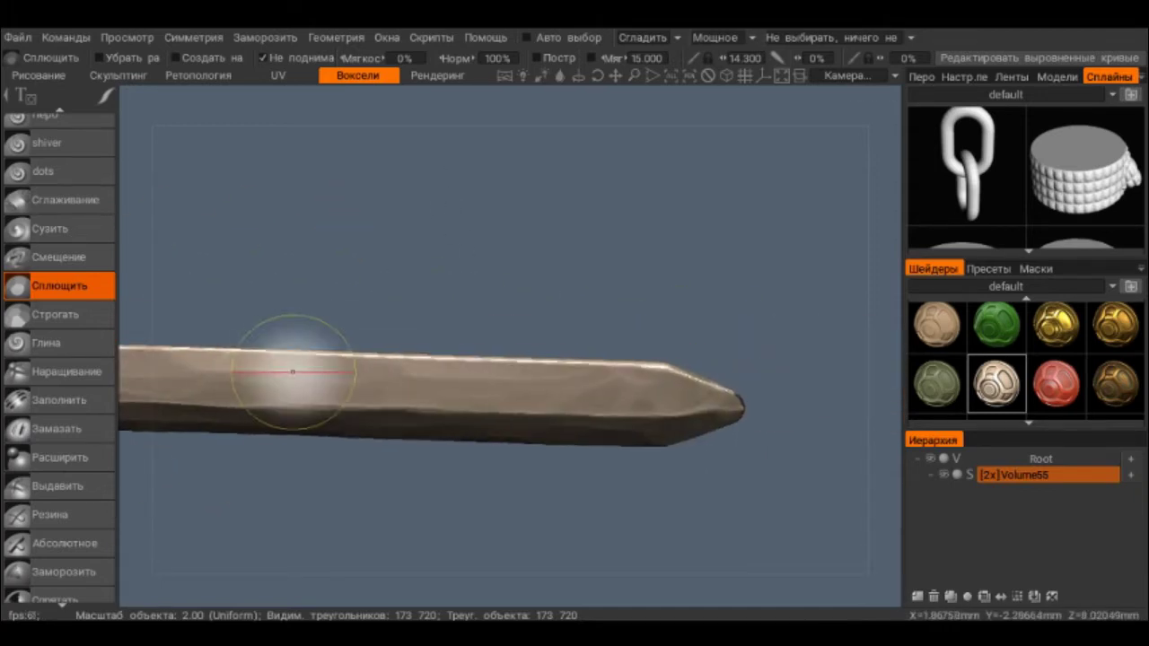
mouse_move(422, 366)
middle_down()
mouse_move(590, 328)
mouse_move(808, 341)
middle_up()
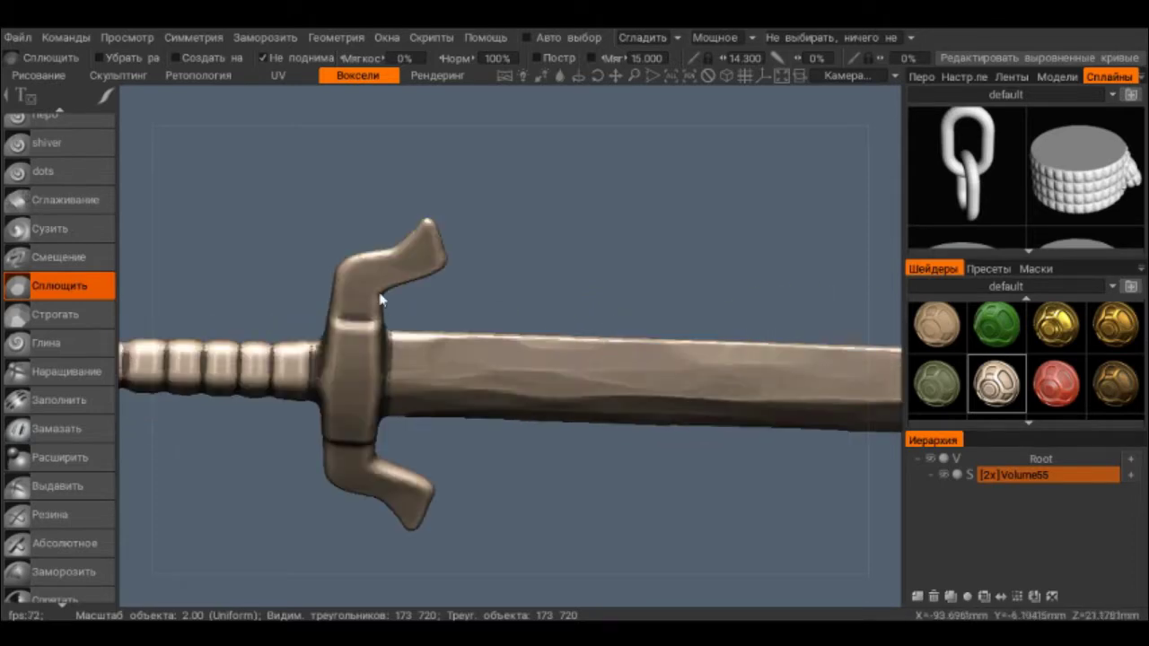
mouse_move(449, 377)
alt+mouse_down()
mouse_move(410, 539)
mouse_move(392, 388)
mouse_move(422, 395)
alt+mouse_up()
middle_drag(260, 377, 450, 379)
scroll(571, 406, up, 2)
scroll(538, 378, up, 2)
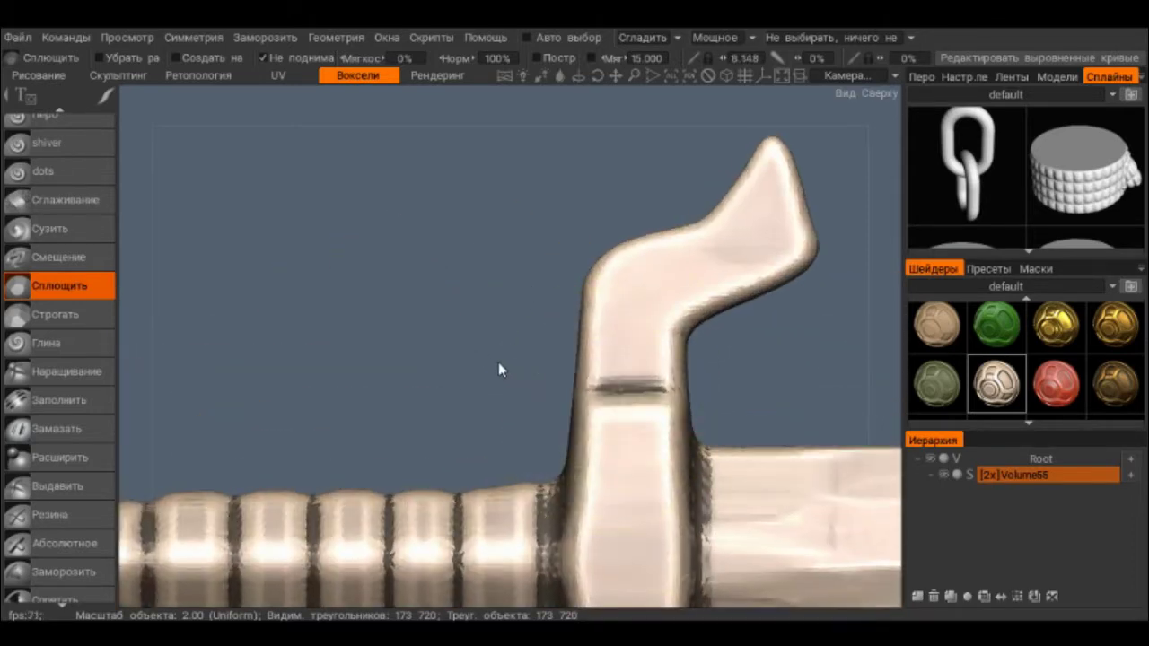
scroll(526, 220, down, 3)
scroll(360, 332, up, 2)
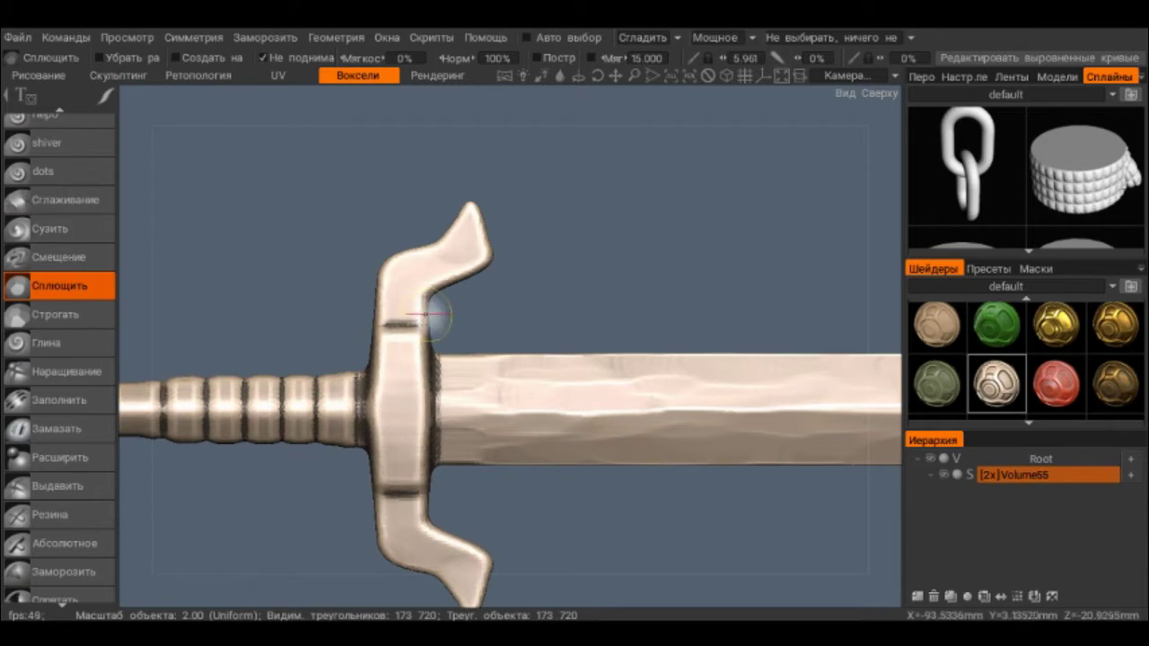
middle_drag(397, 325, 298, 223)
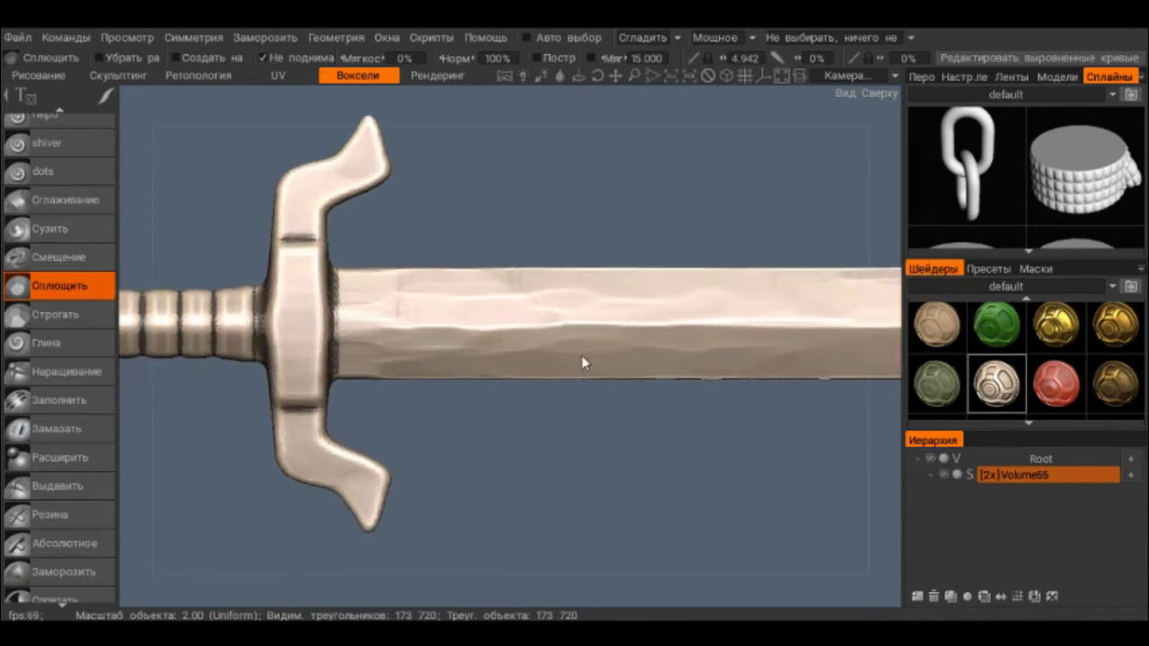
scroll(582, 363, down, 3)
middle_drag(476, 361, 429, 361)
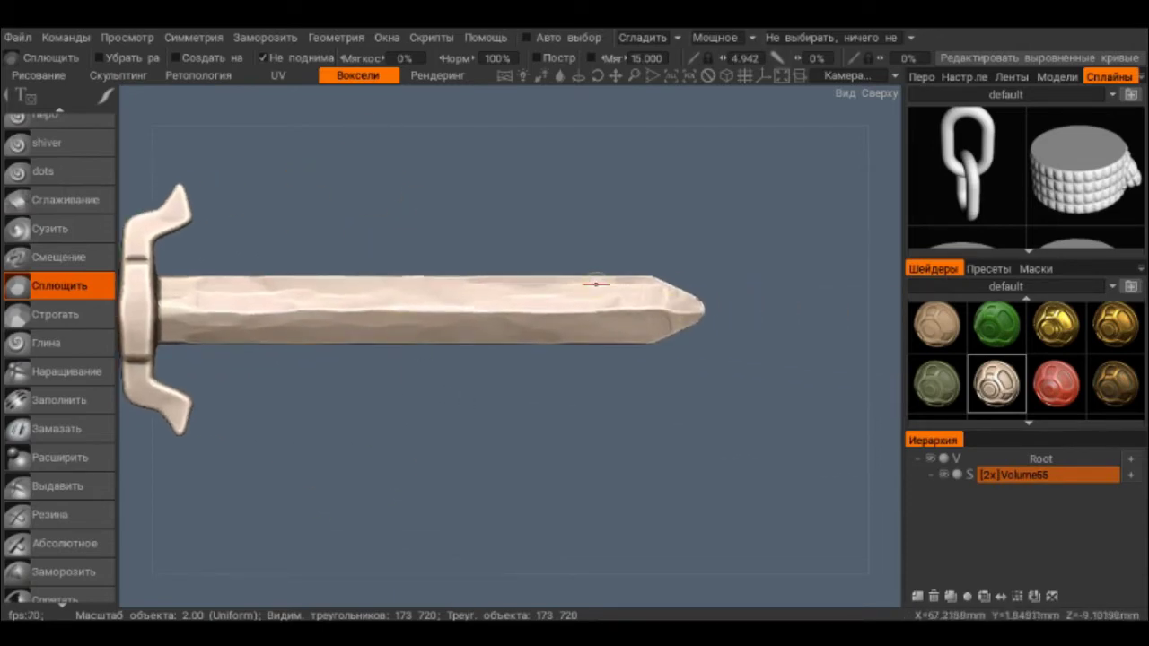